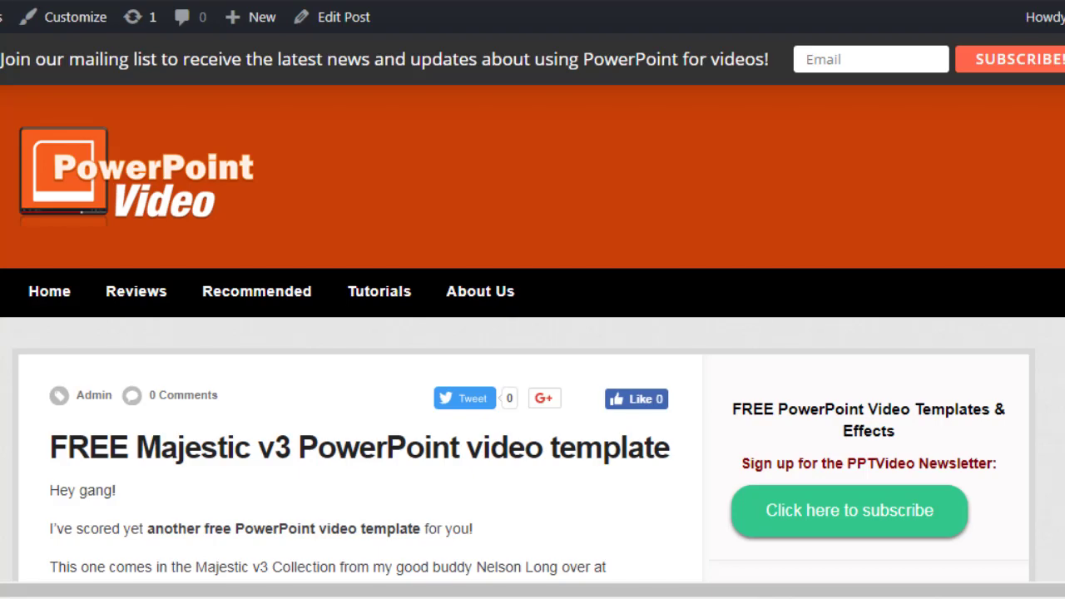
- Look through the free Majestic v3 template post, covering the sample video, the template download link and the product image
scroll(552, 108, down, 6)
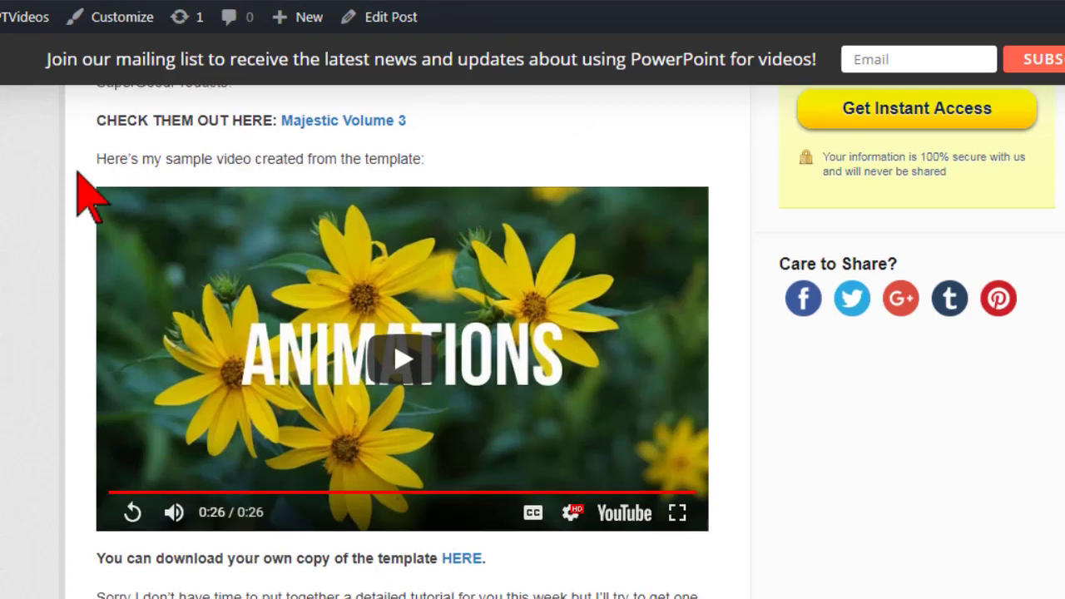
scroll(91, 193, up, 3)
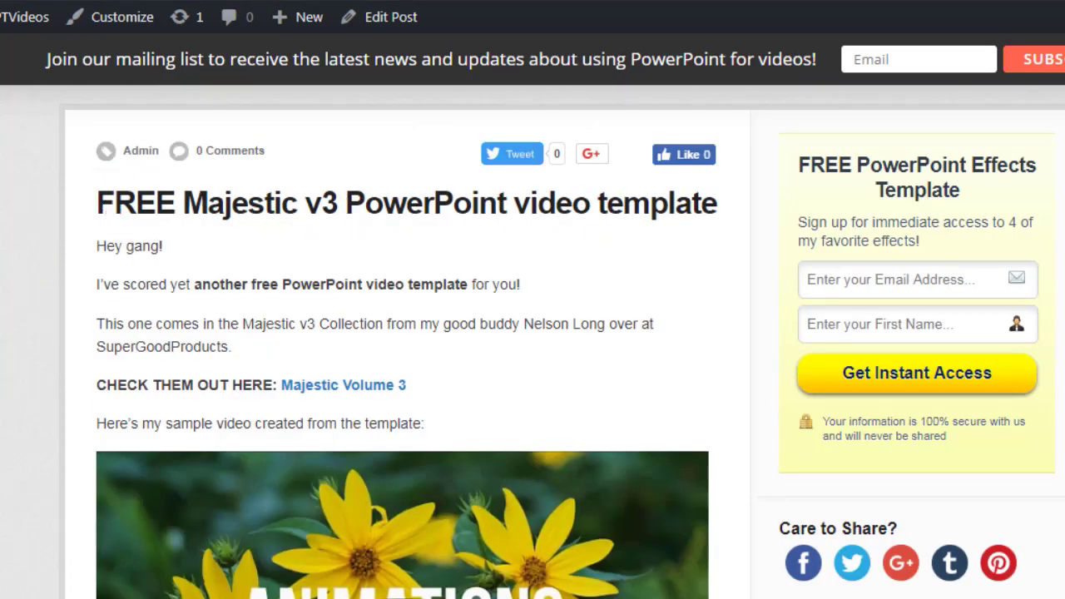
scroll(533, 333, down, 2)
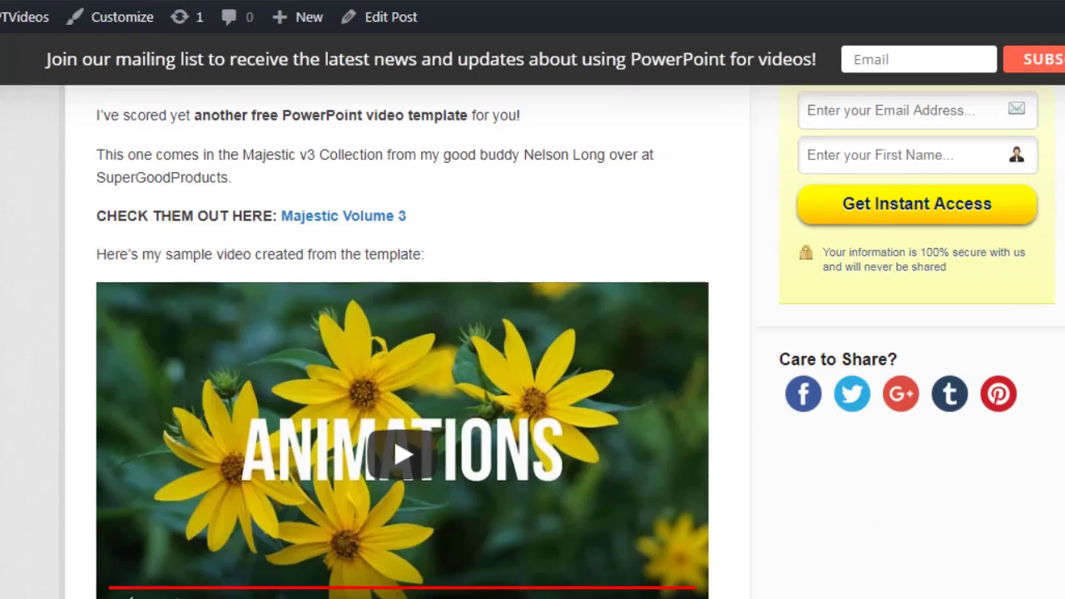
scroll(533, 333, down, 2)
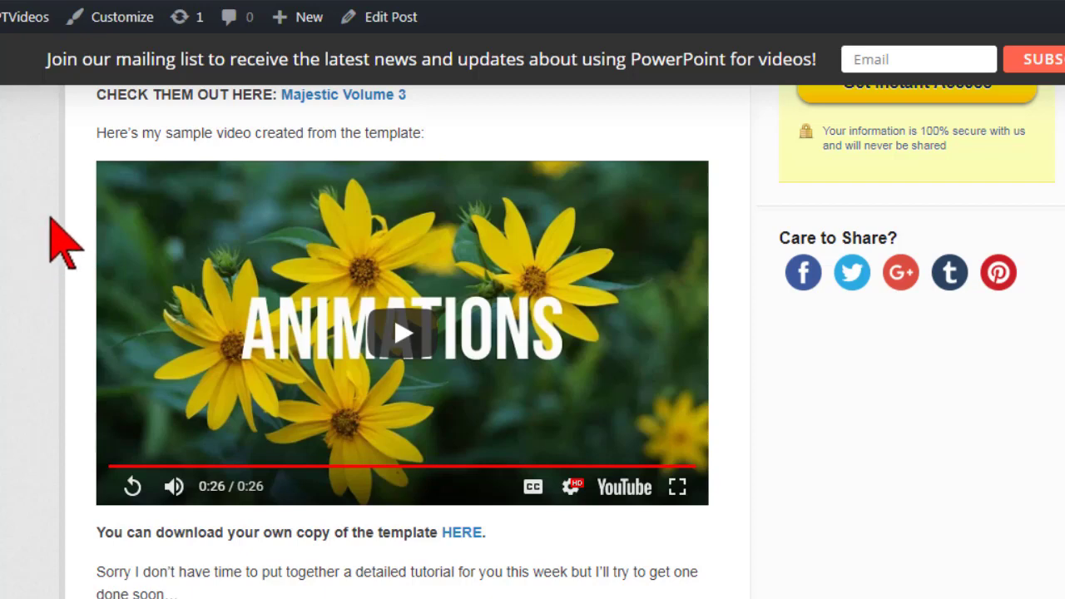
scroll(58, 241, down, 4)
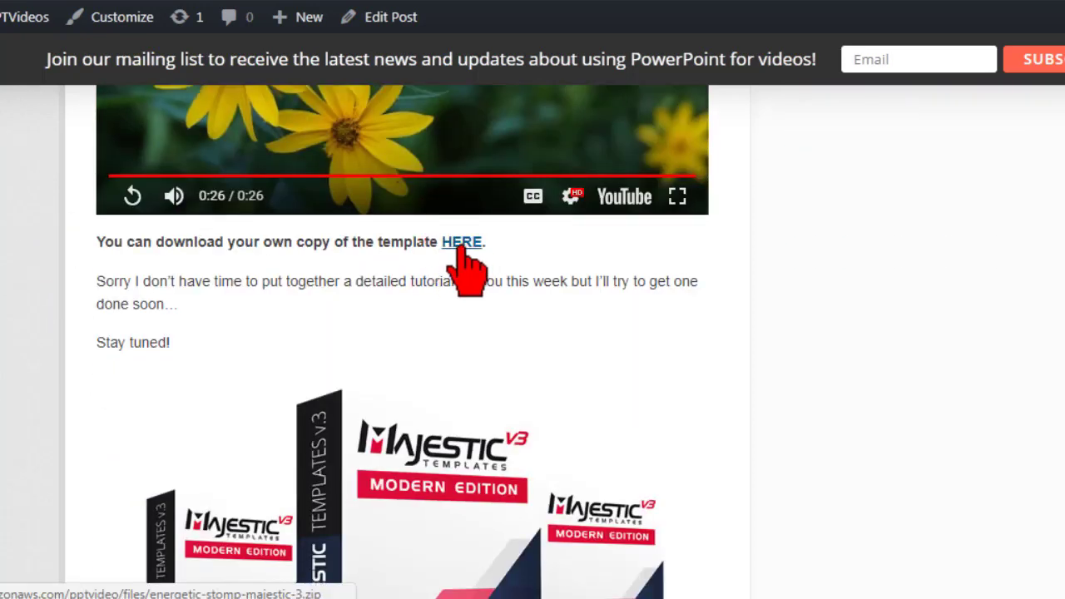
scroll(475, 265, down, 4)
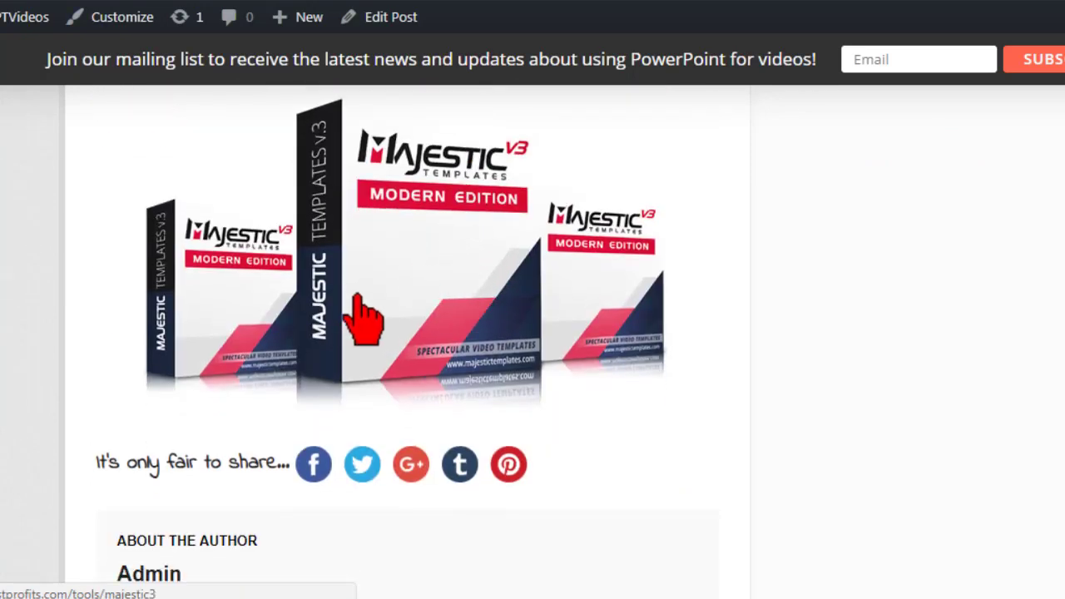
scroll(366, 333, up, 8)
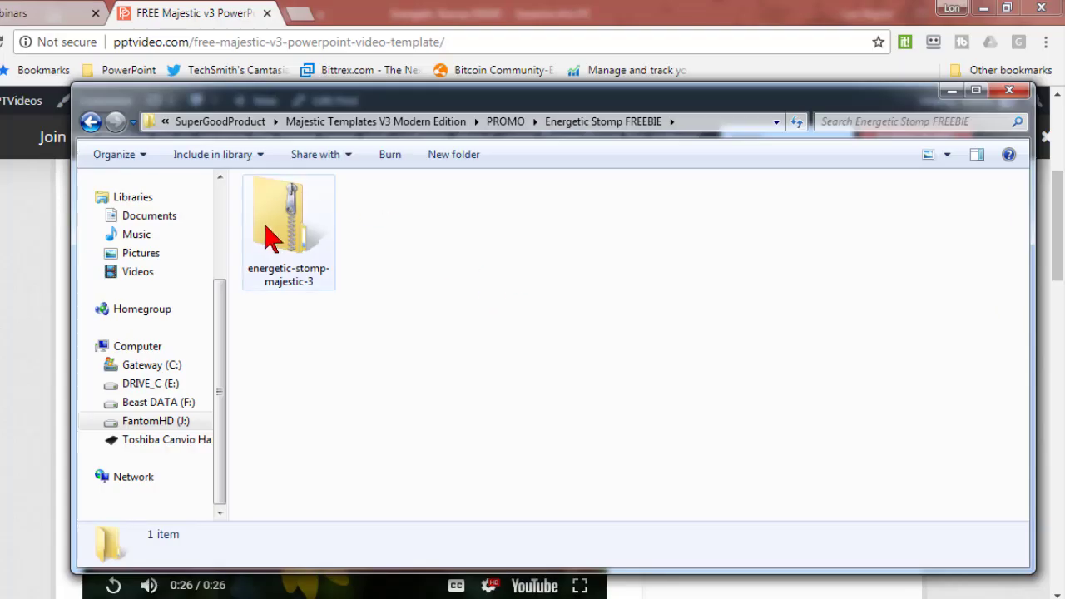
- Open the downloaded energetic-stomp-majestic-3 archive in the Energetic Stomp FREEBIE folder to view its contents
right_click(266, 226)
click(270, 198)
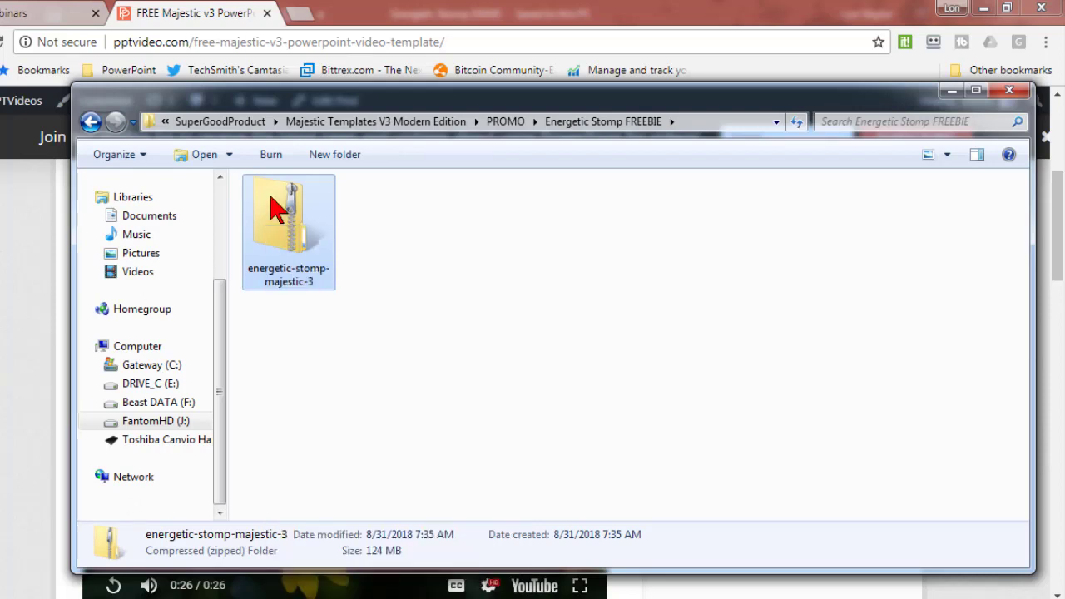
double_click(270, 200)
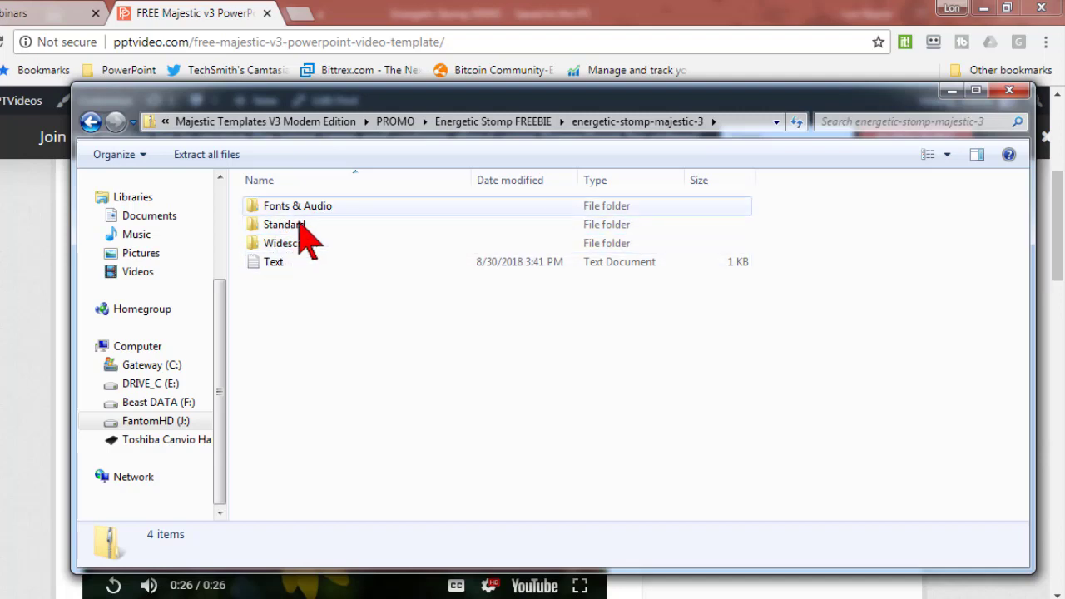
- Read the archive's Text document and highlight the download link for the template's music, before returning to the folder
click(274, 261)
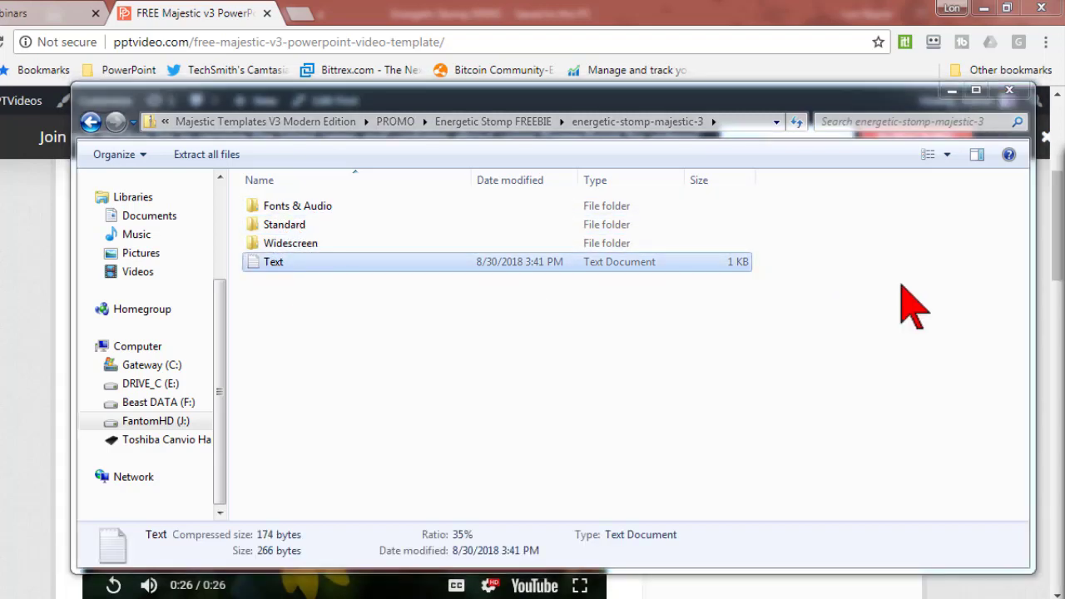
drag(77, 150, 348, 149)
drag(183, 215, 884, 222)
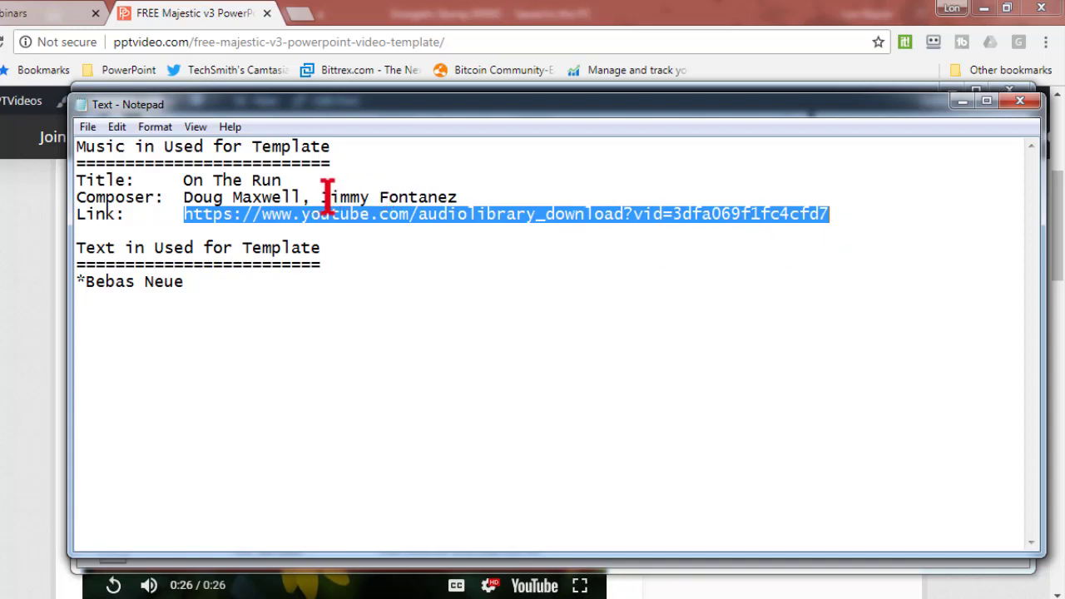
key(alt+Tab)
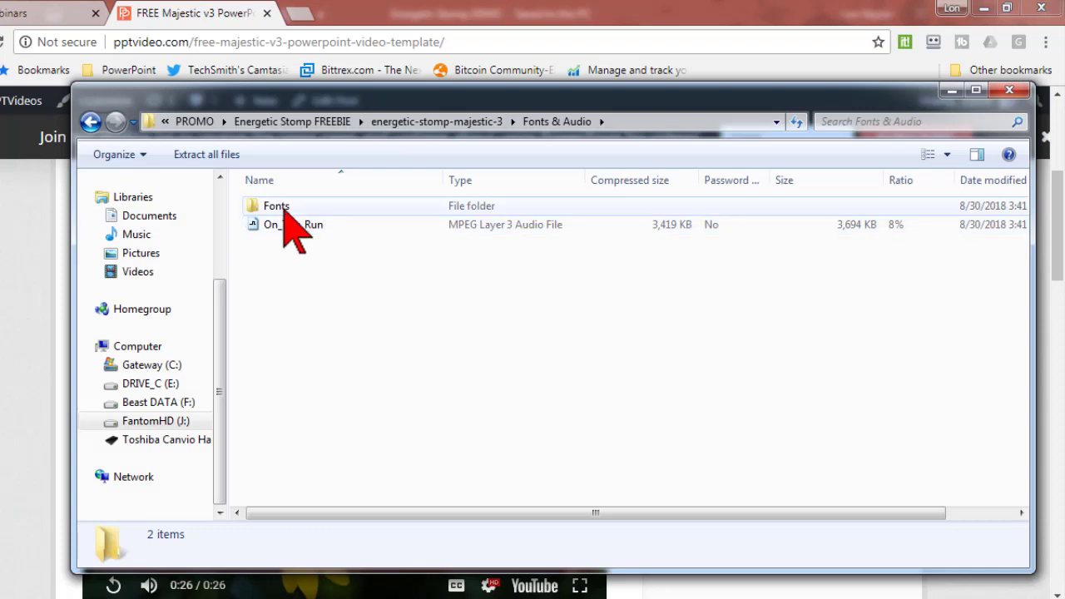
- Browse the template's Fonts folder and the slide preview images in the Standard folder
double_click(283, 207)
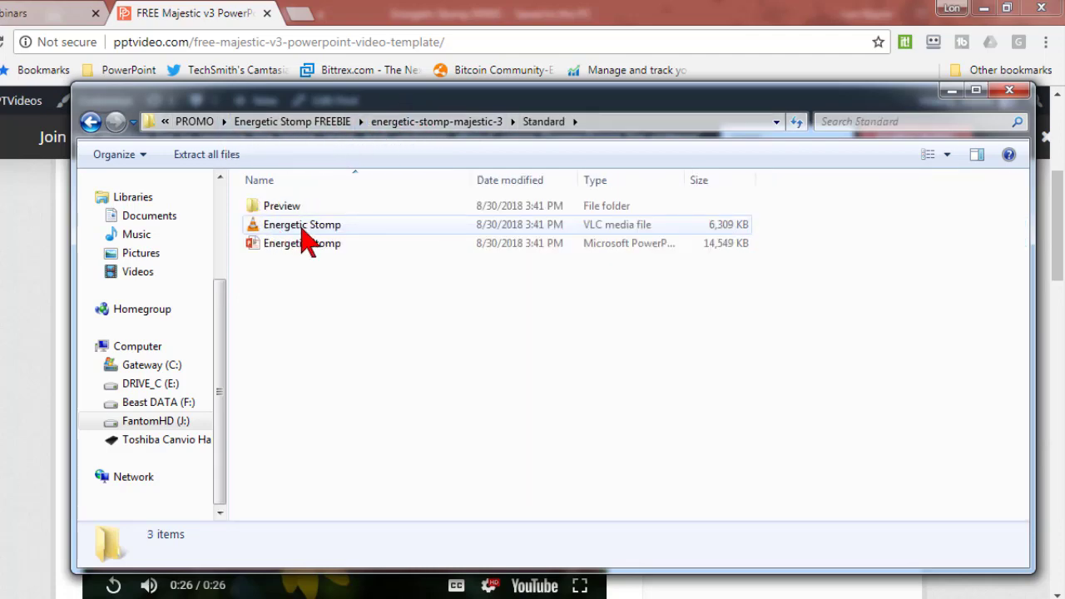
double_click(287, 210)
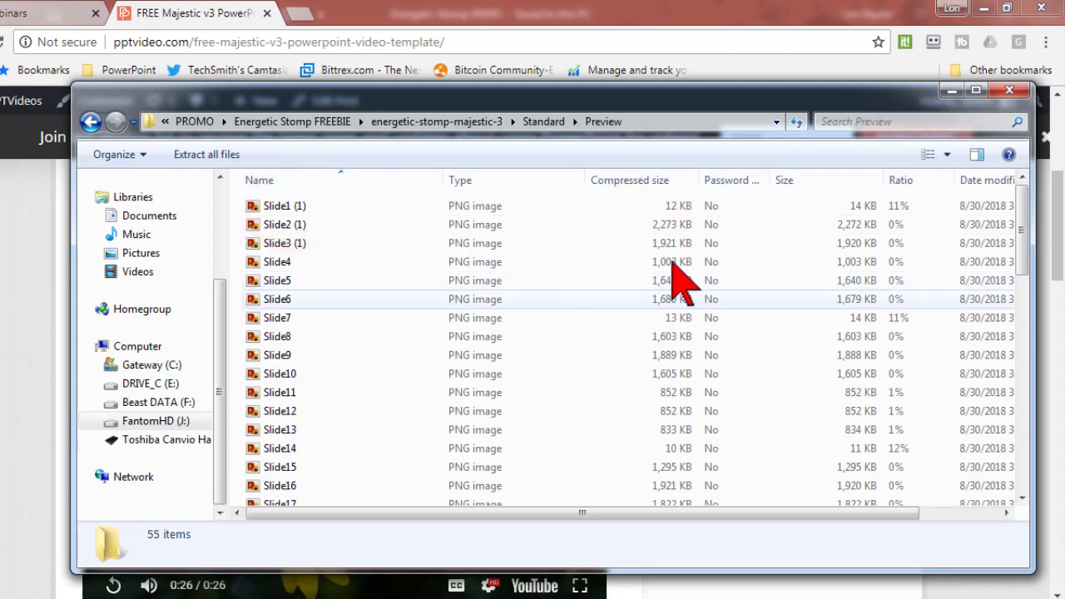
click(947, 153)
click(969, 50)
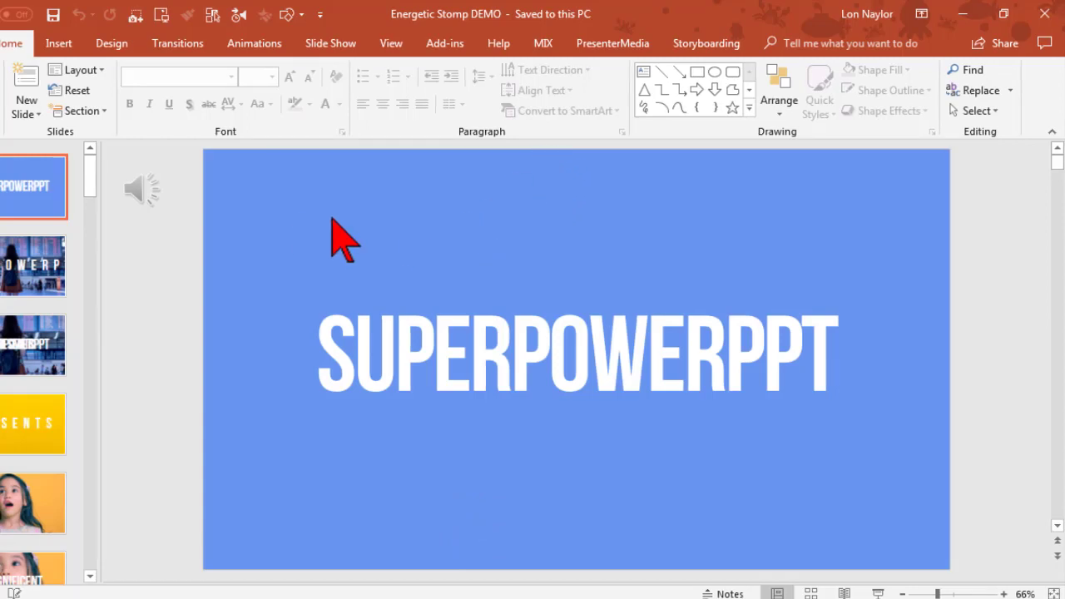
- Save a copy of the Energetic Stomp DEMO presentation in the TEST folder as Energetic Stomp LON 1
mouse_move(141, 195)
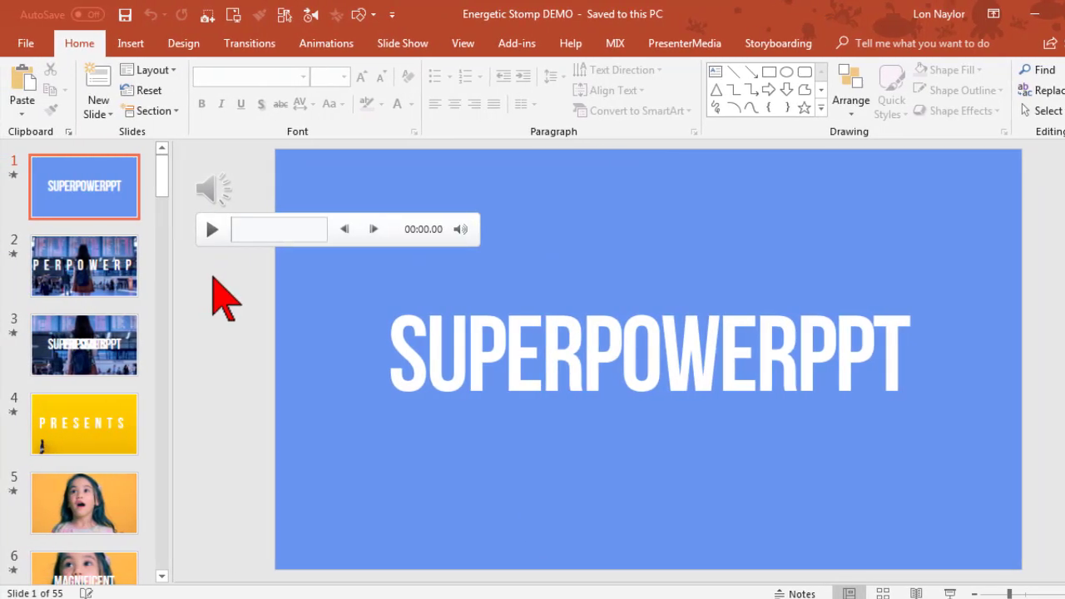
click(29, 46)
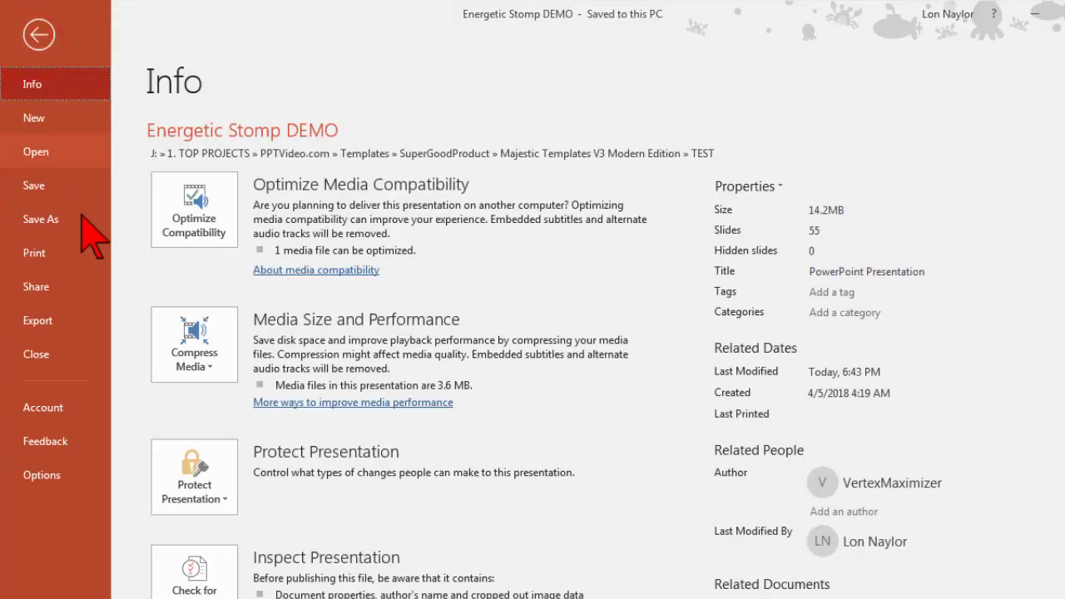
click(84, 219)
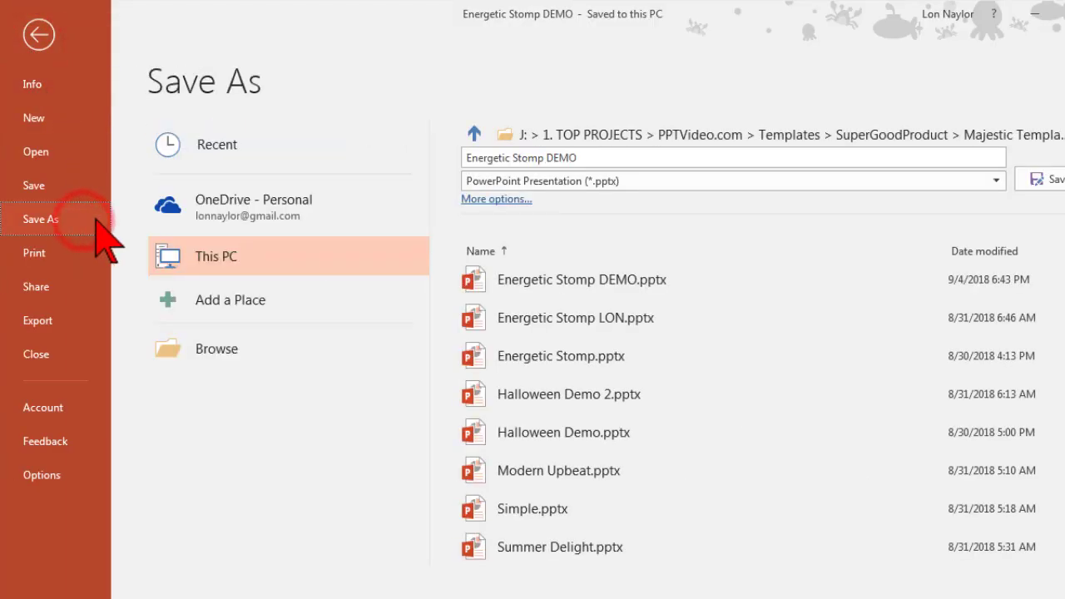
click(285, 349)
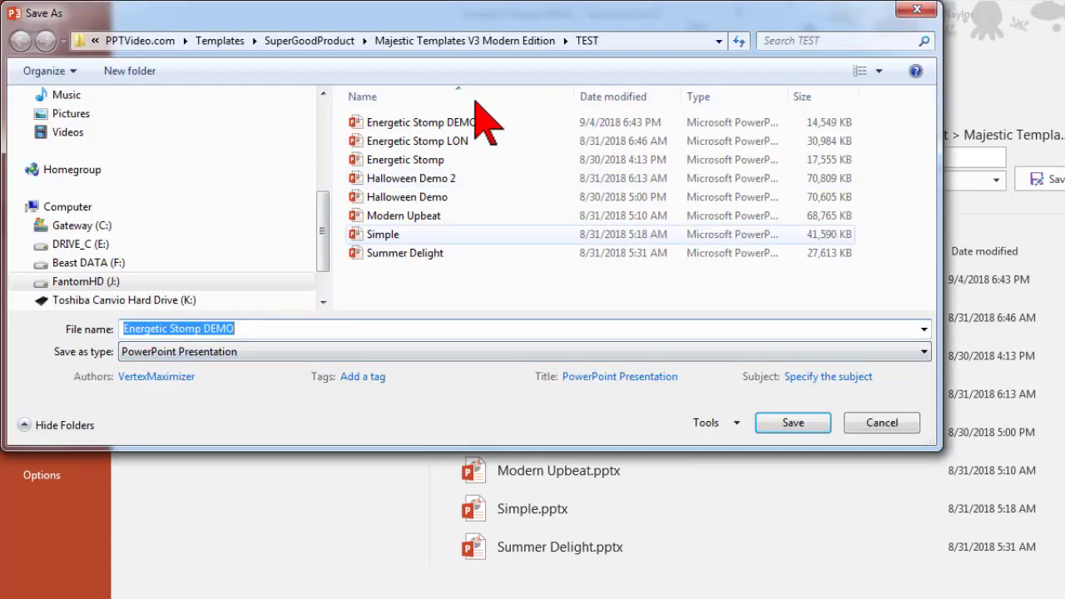
click(355, 331)
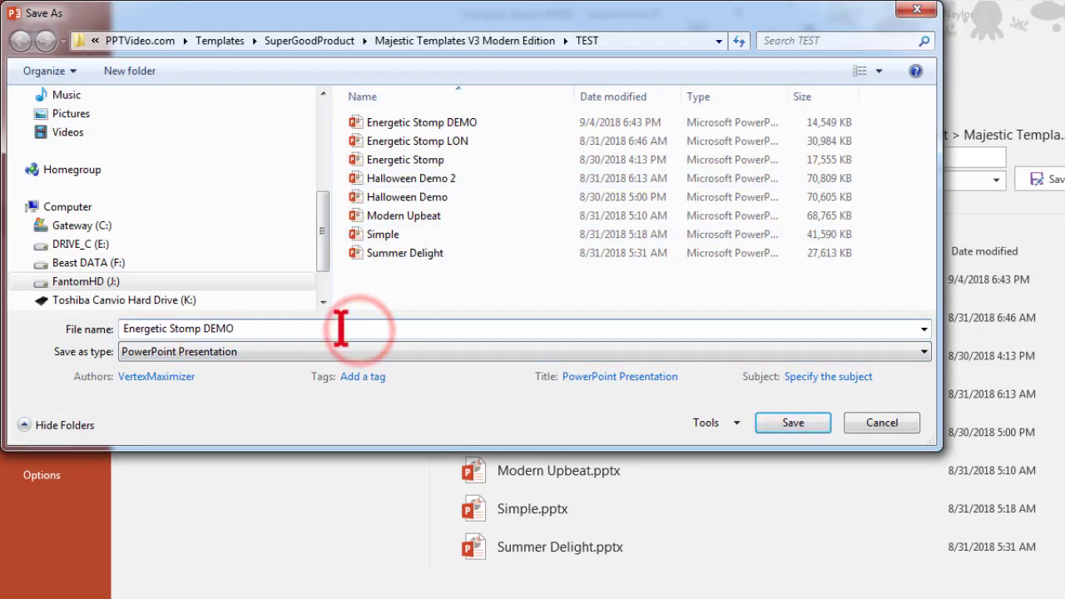
key(BackSpace)
key(BackSpace)
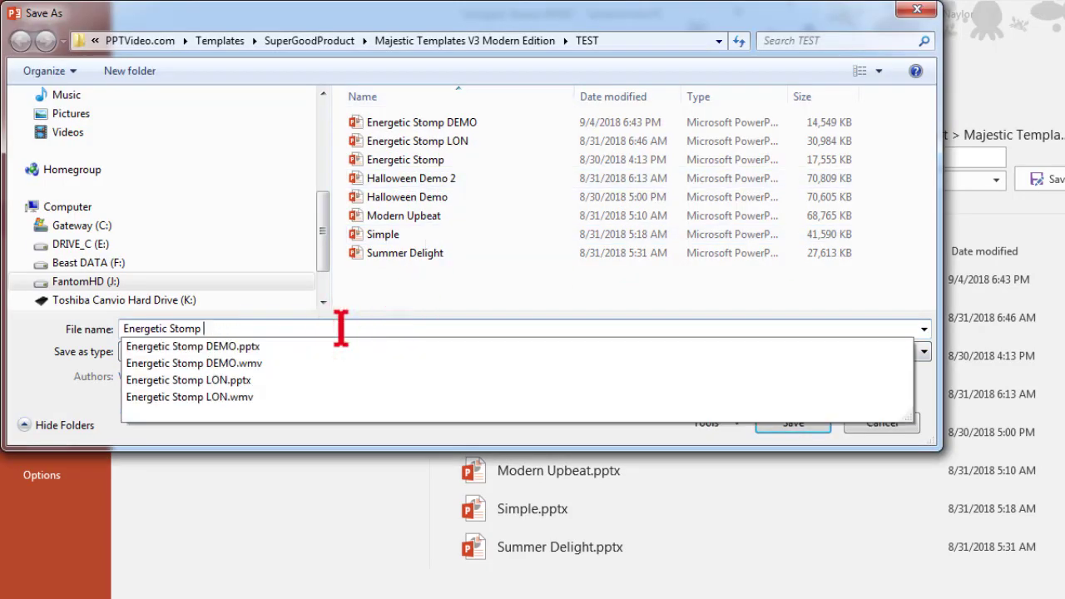
text(LON 1)
key(Return)
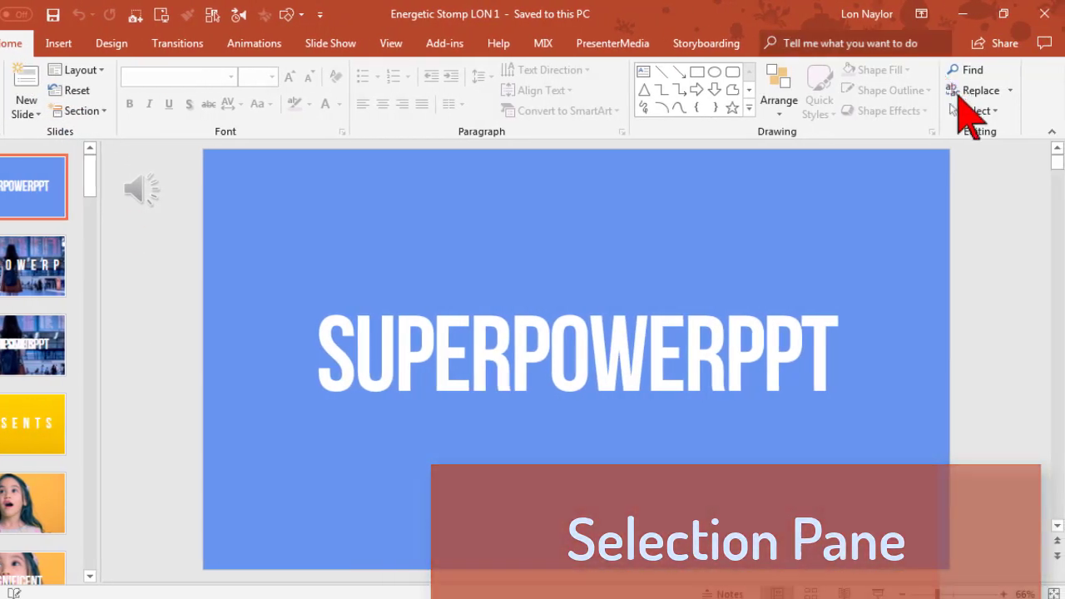
- Locate the Selection Pane command among the selection options and among the SUPERPOWERPPT text box's formatting options
click(990, 111)
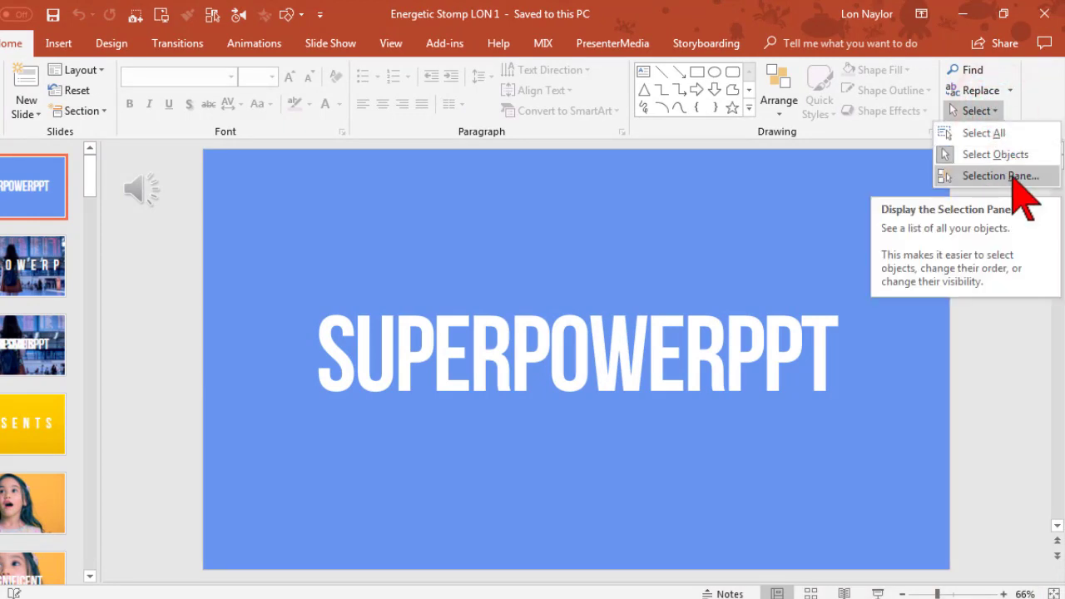
click(668, 329)
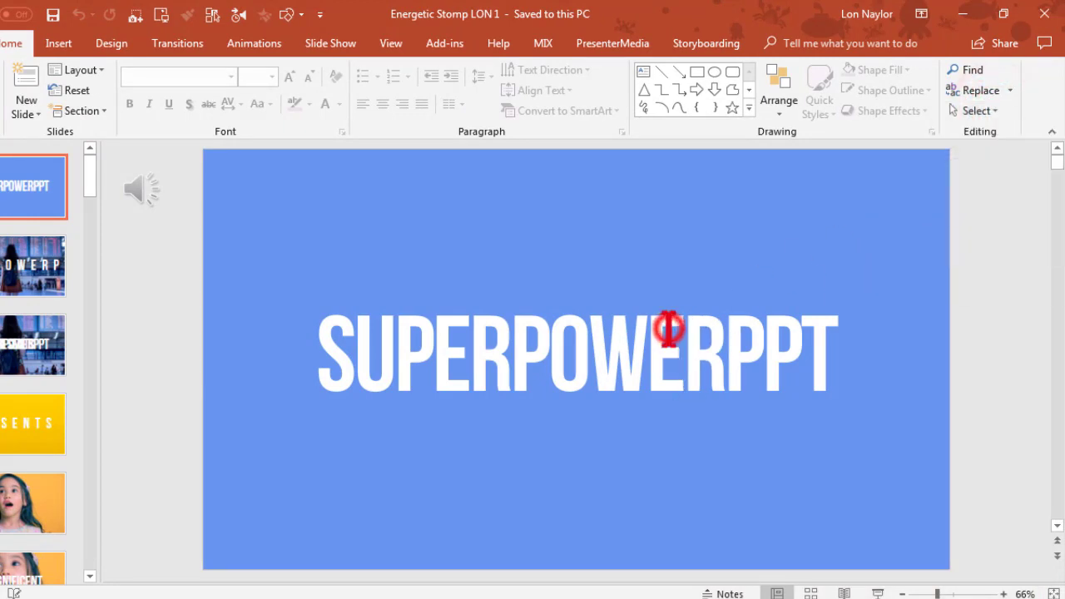
click(789, 43)
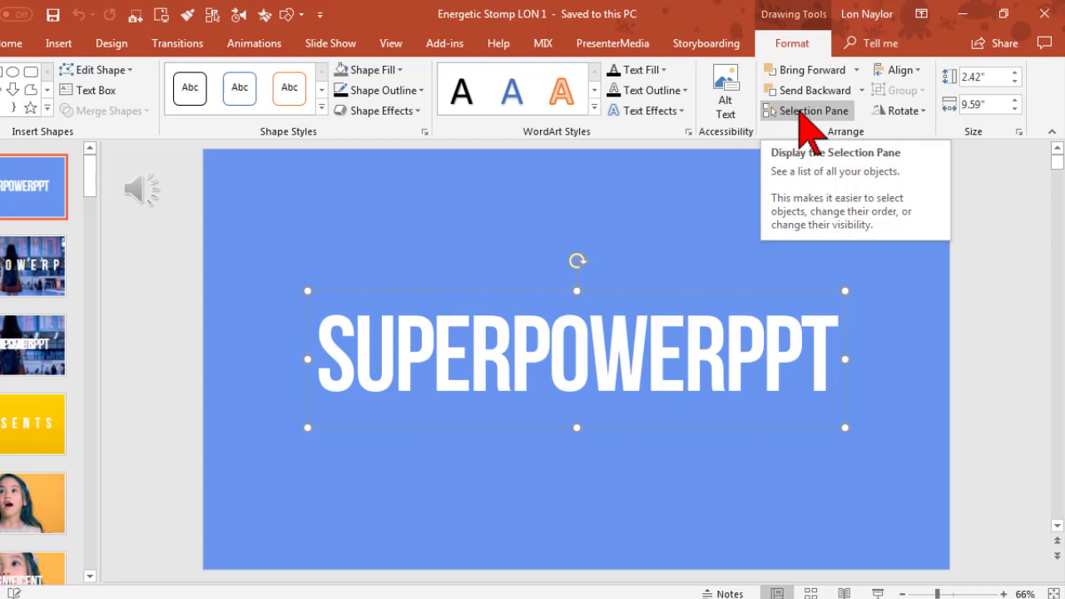
right_click(799, 113)
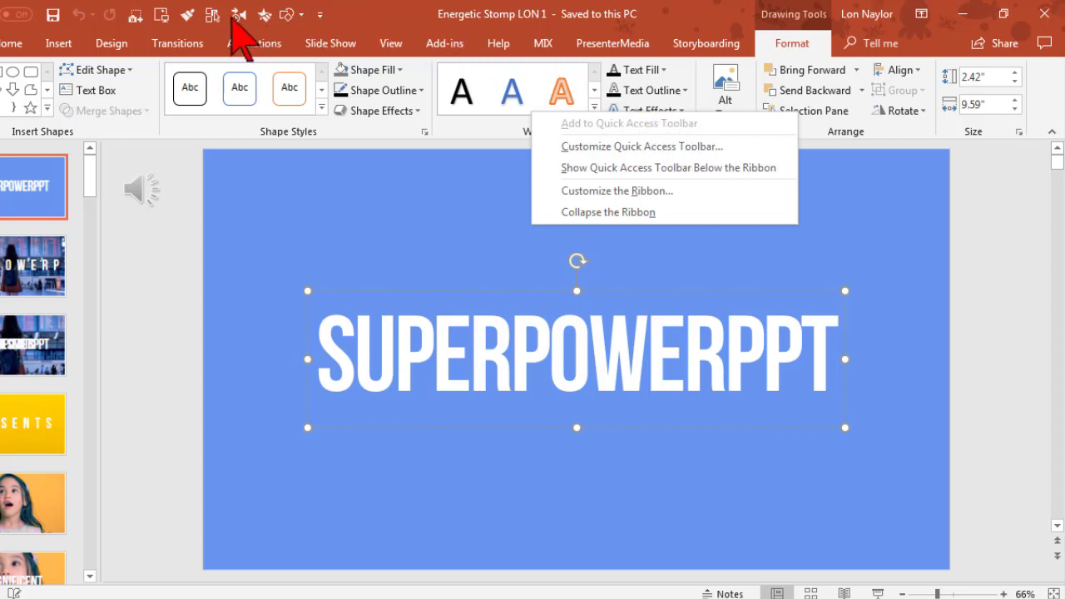
click(352, 19)
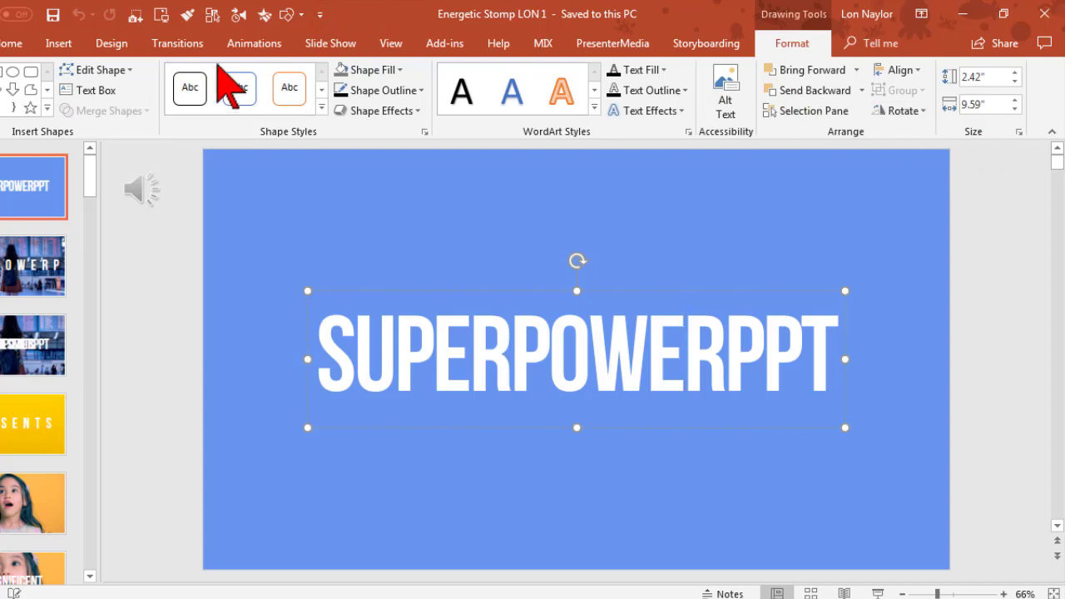
- Display the Selection pane and hide the On_The_Run audio object on slide 1
click(55, 44)
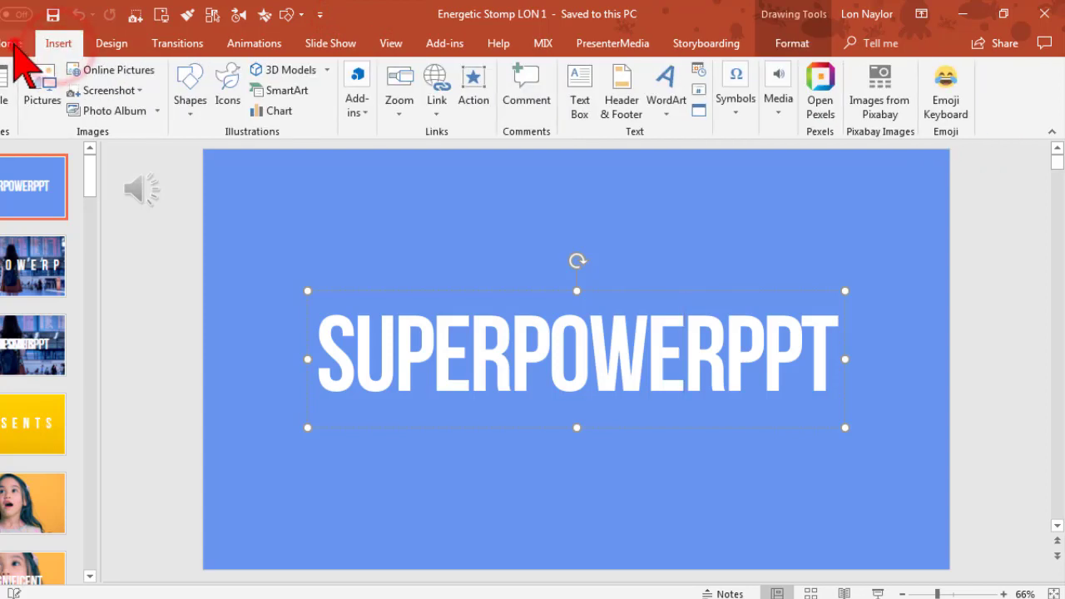
click(12, 44)
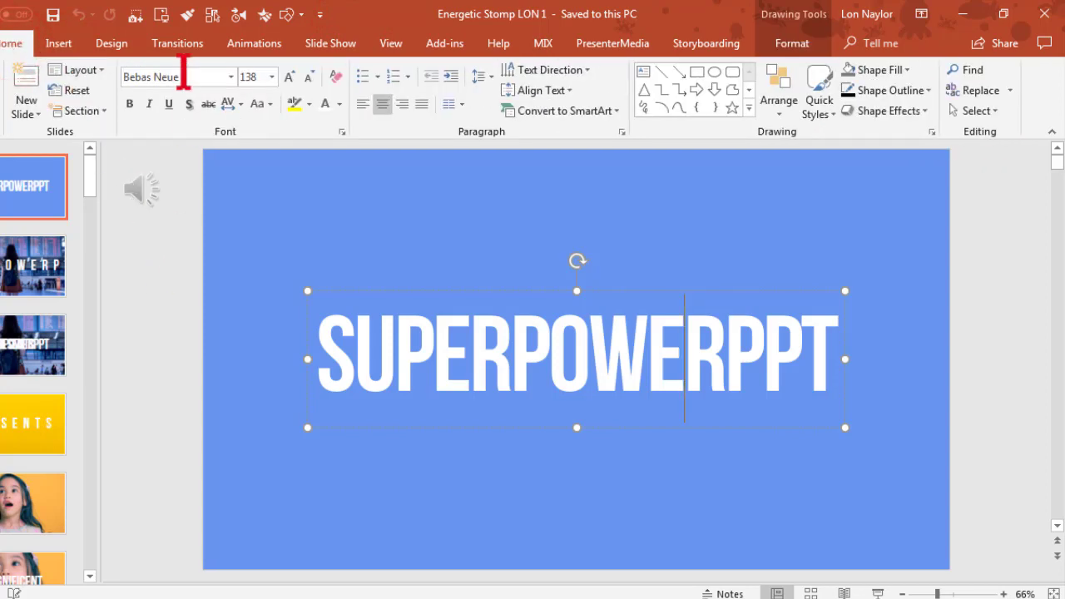
click(213, 16)
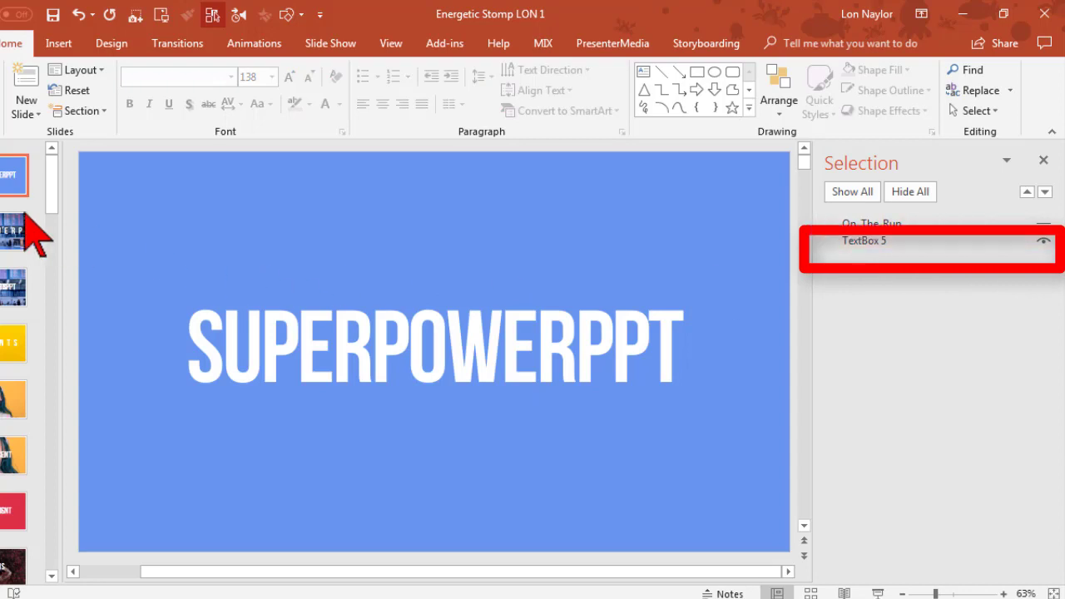
- Widen the slide thumbnails pane slightly and play the animations of slide 1
drag(67, 217, 88, 216)
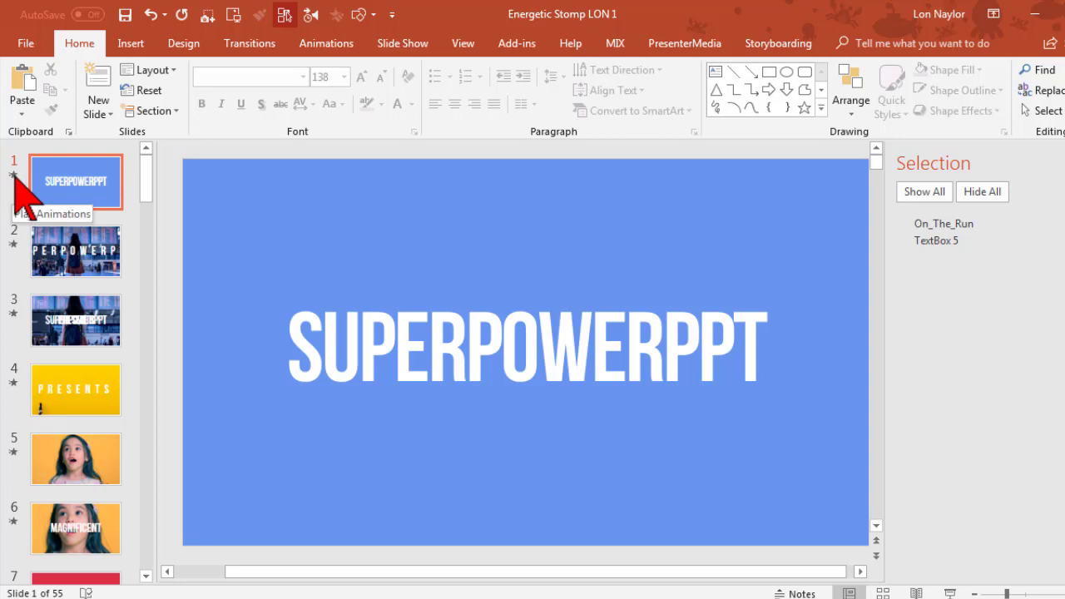
click(333, 46)
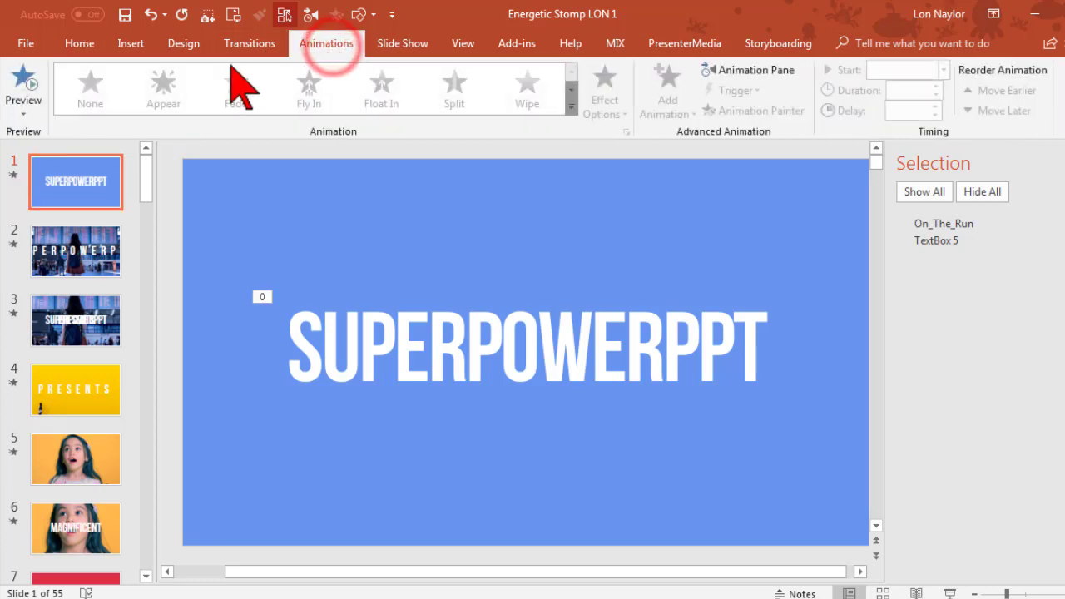
click(13, 176)
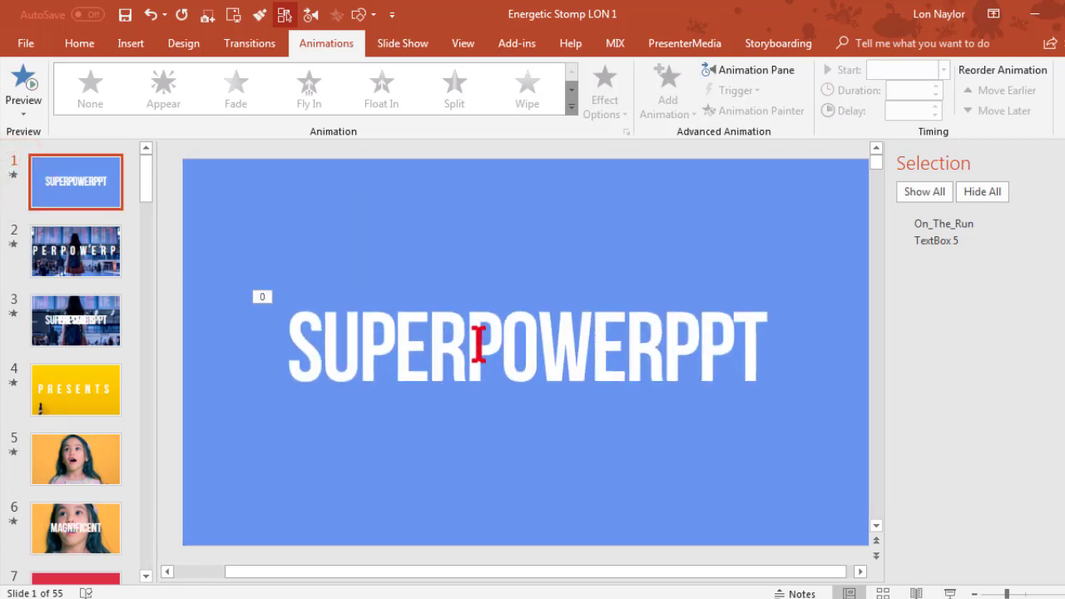
- Select the complete SUPERPOWERPPT title text on slide 1, followed by the widely spaced SUPERPOWERPPT text on slide 2
click(521, 350)
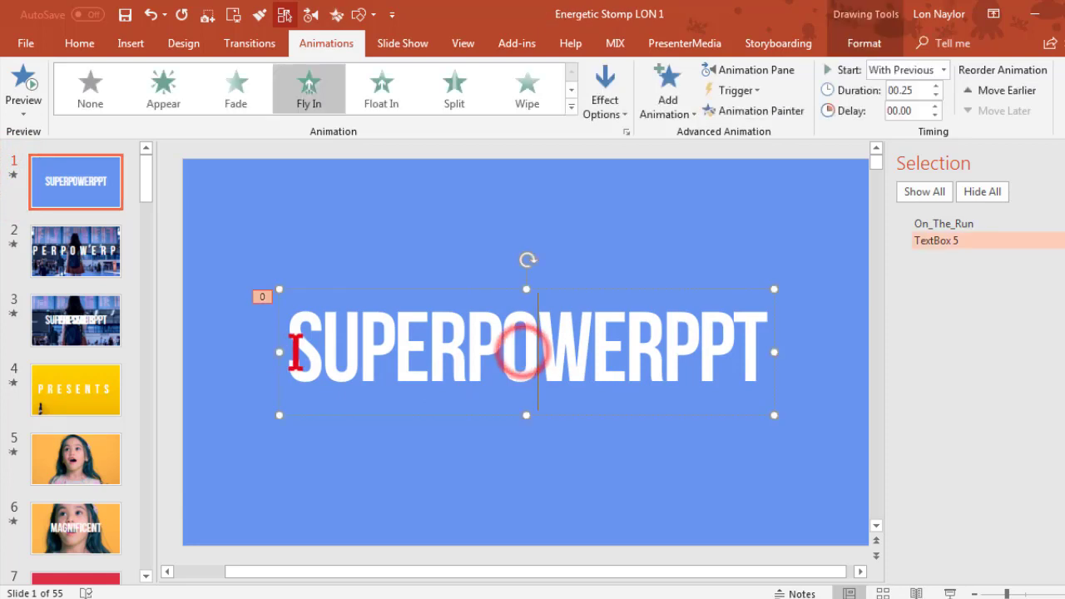
drag(297, 352, 769, 350)
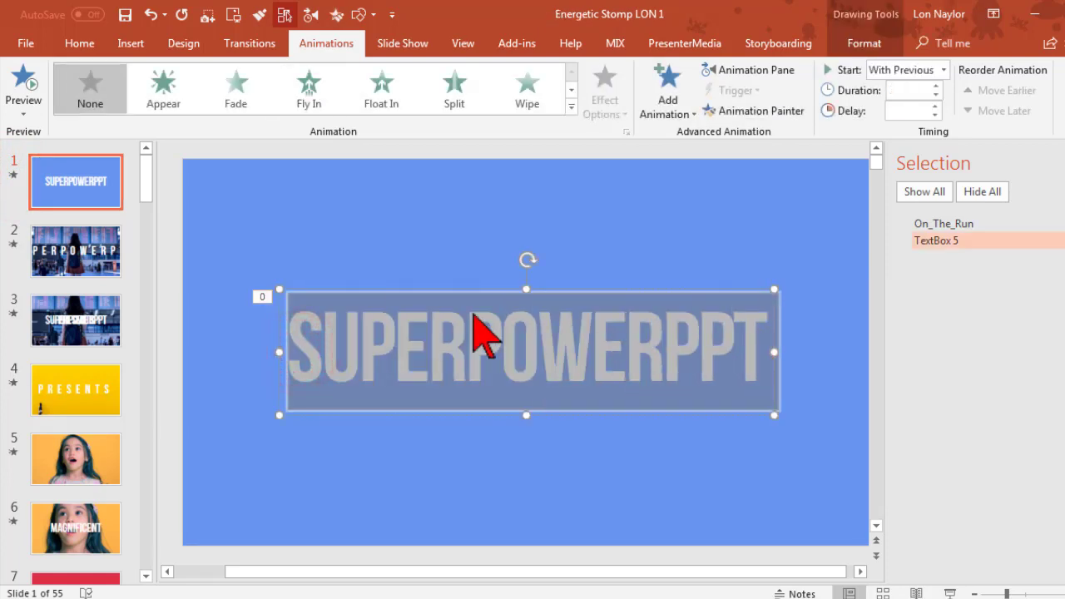
click(93, 255)
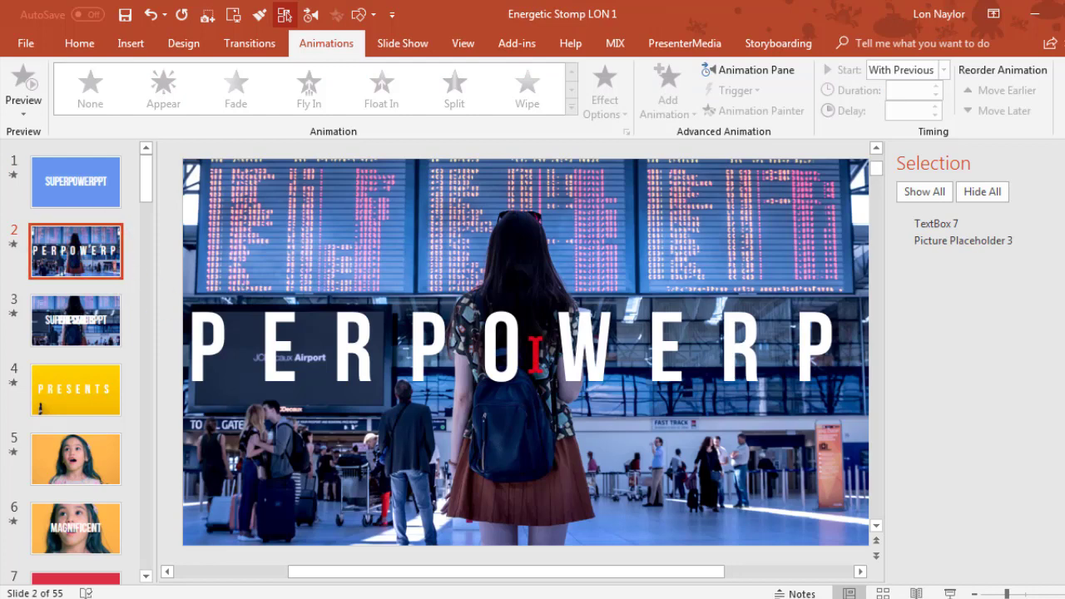
click(535, 354)
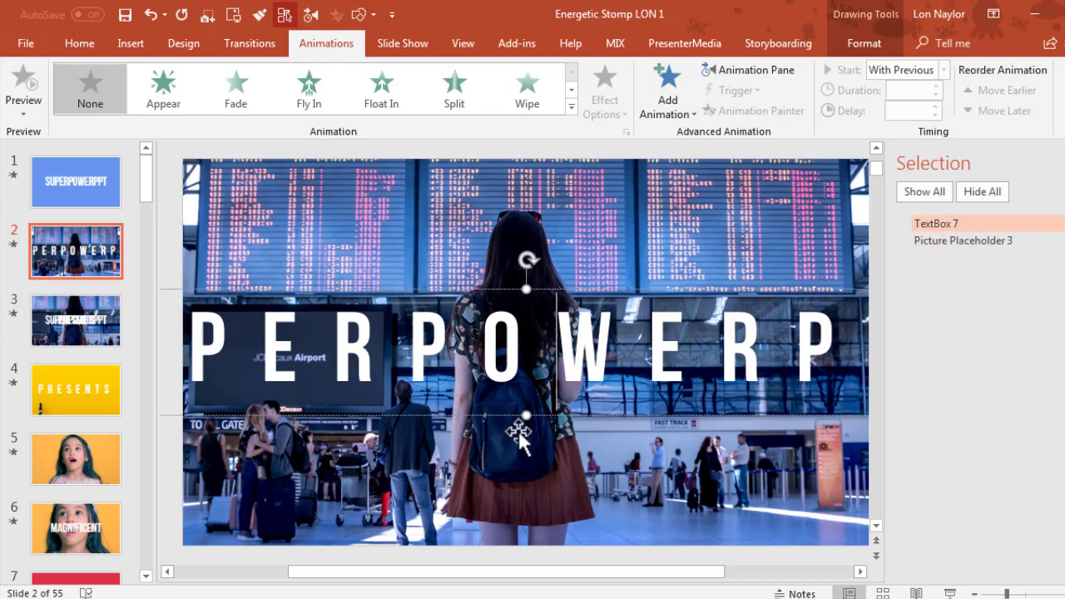
scroll(529, 426, down, 4)
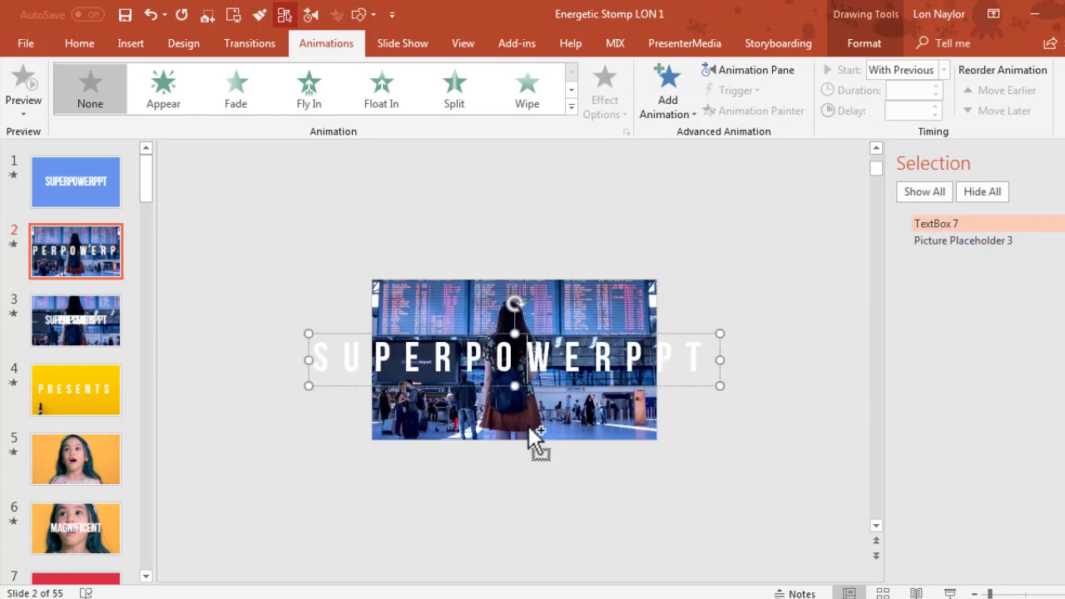
scroll(533, 423, up, 2)
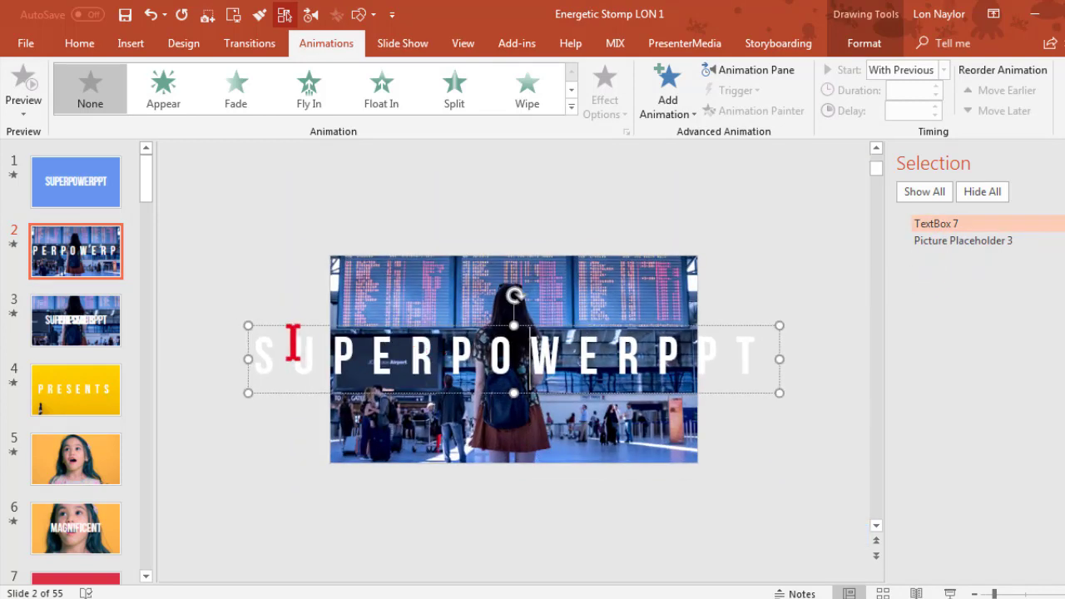
drag(261, 355, 756, 354)
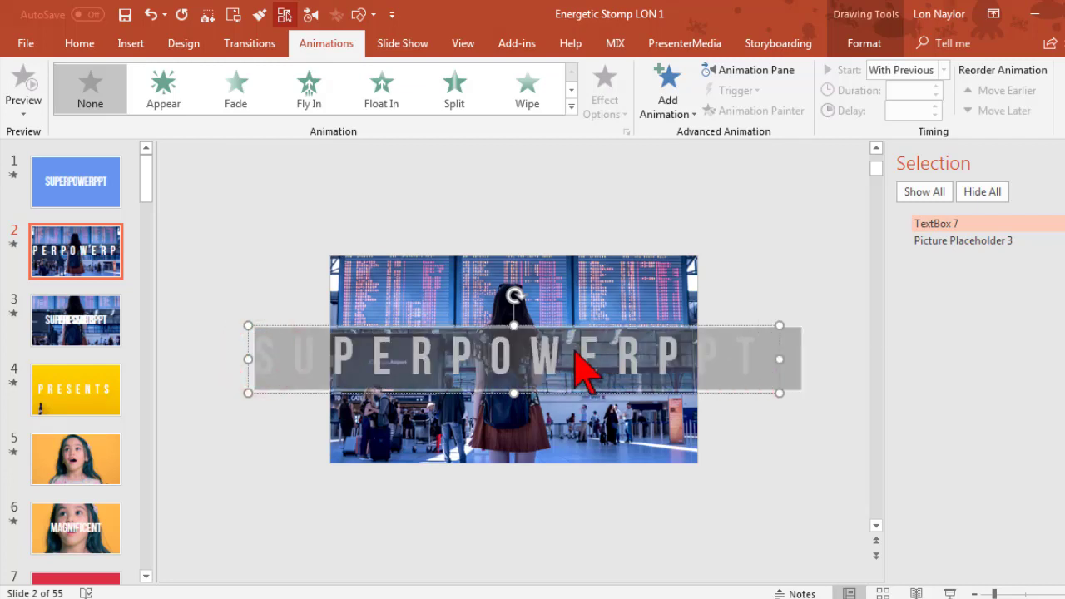
- Compare slide 1's title text with the matching title on slide 2, checking that both use the same wording
click(88, 185)
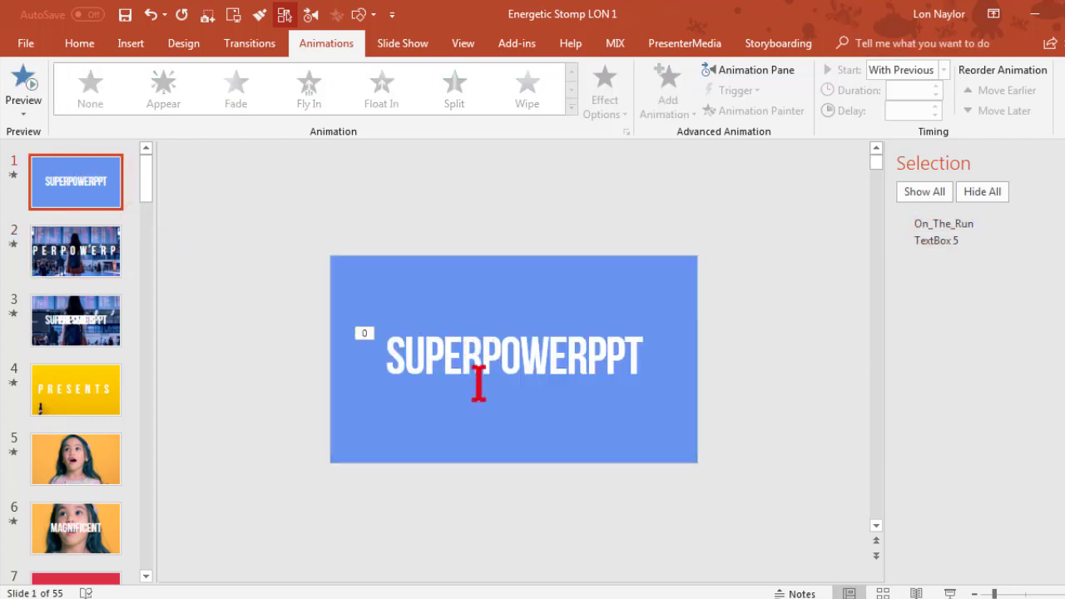
click(486, 357)
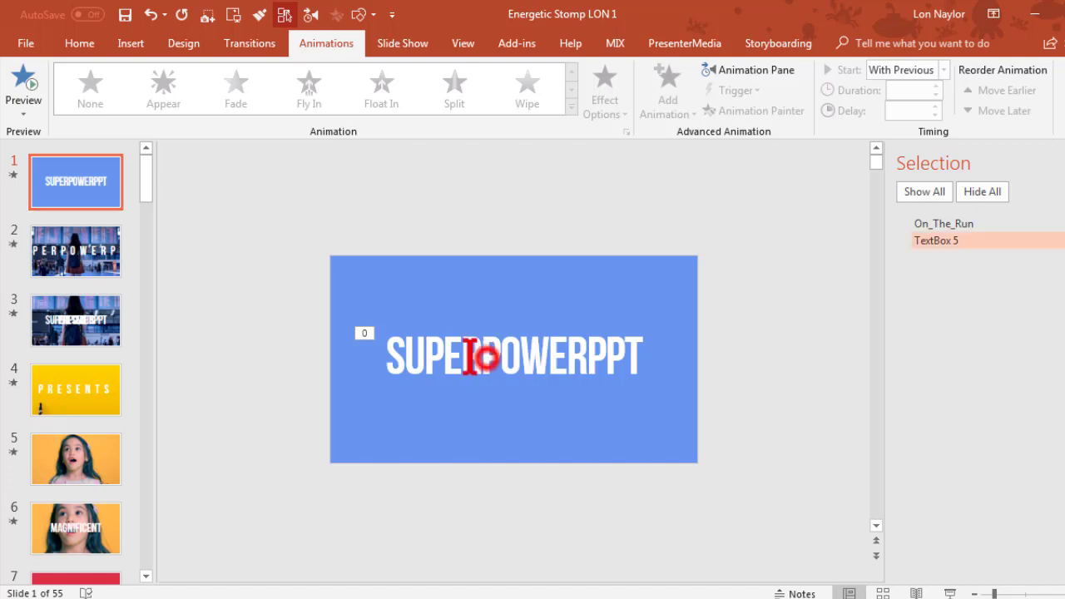
click(387, 352)
drag(557, 354, 644, 360)
click(90, 260)
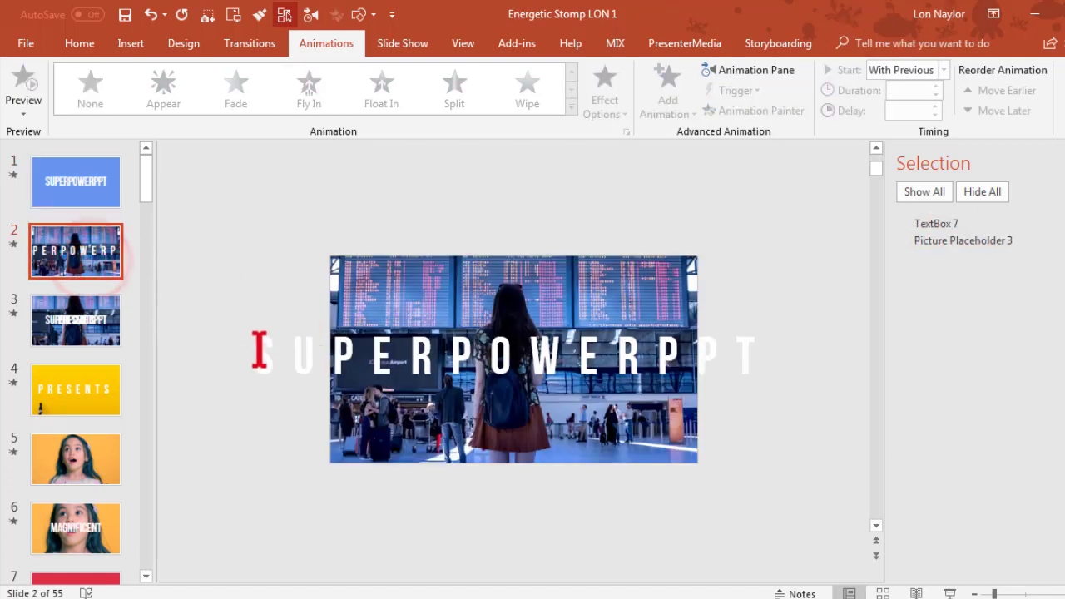
drag(259, 352, 768, 355)
click(766, 301)
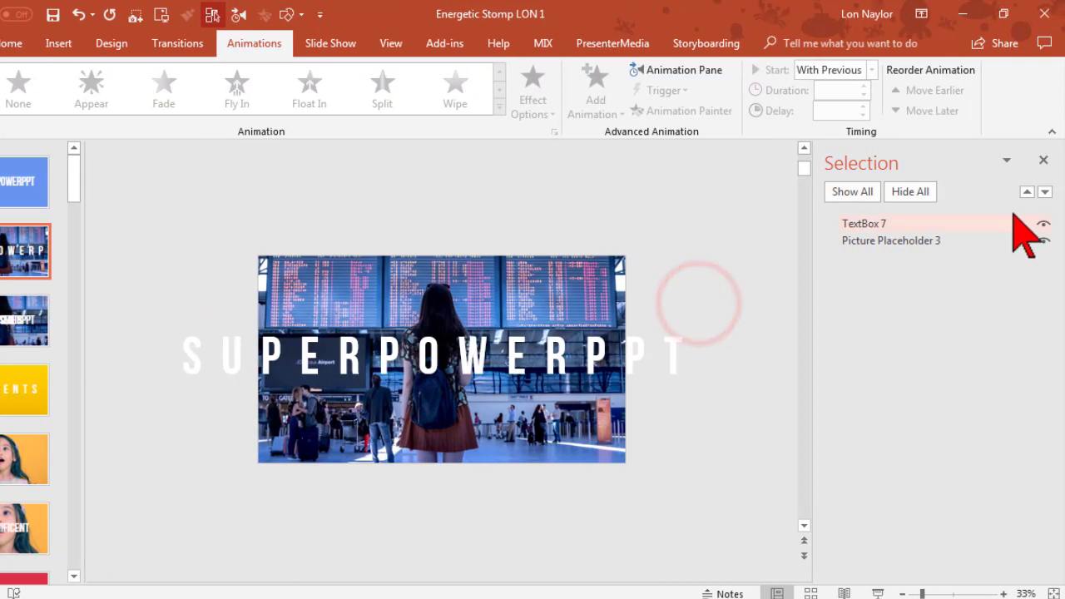
- Hide TextBox 7 on slide 2 and delete the airport picture from its placeholder
click(1043, 225)
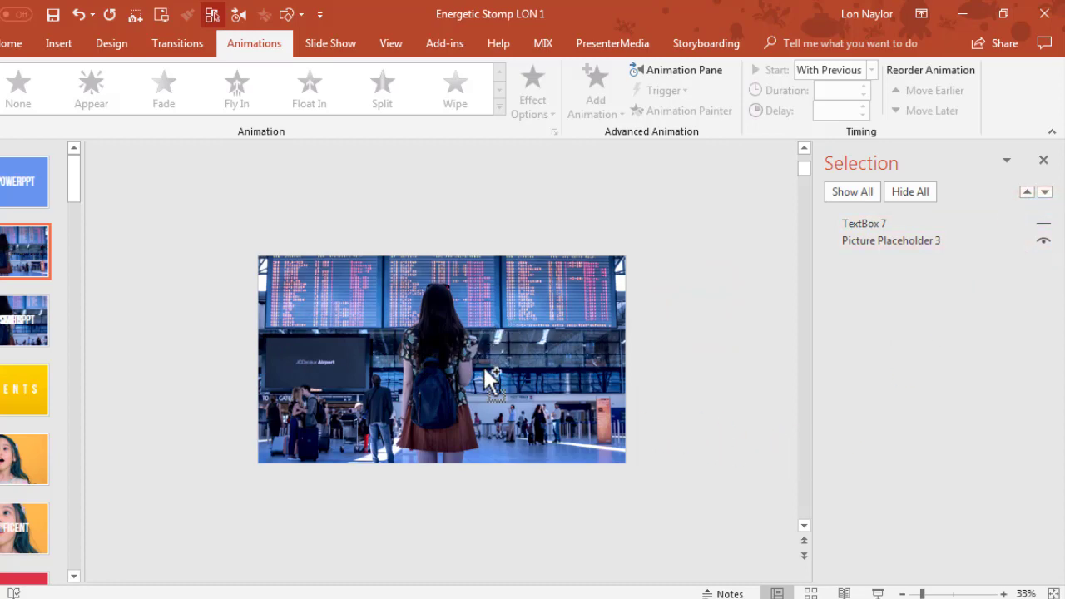
scroll(490, 378, up, 2)
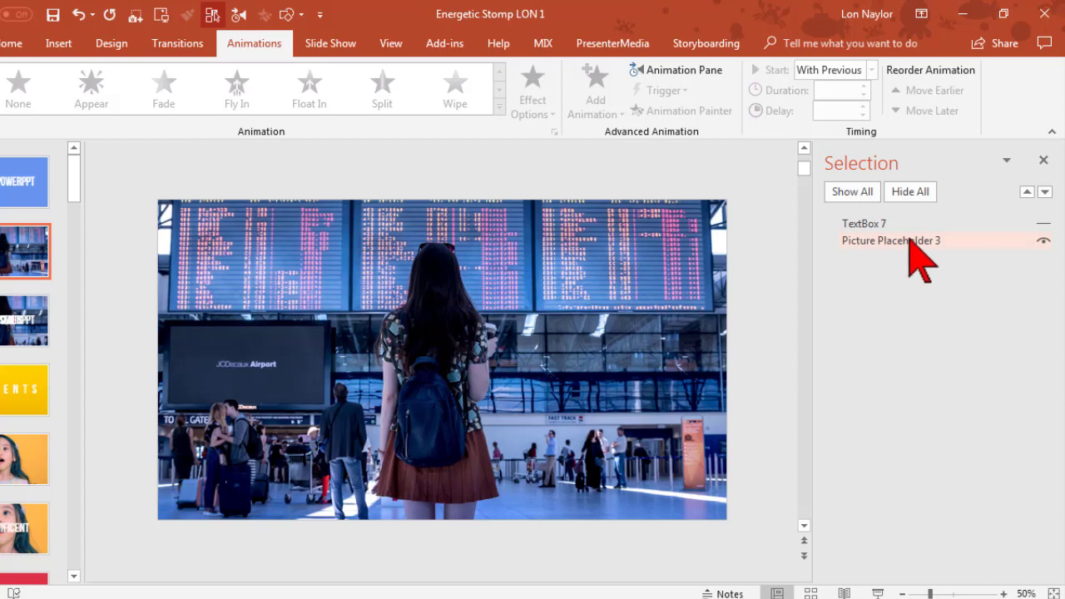
click(552, 276)
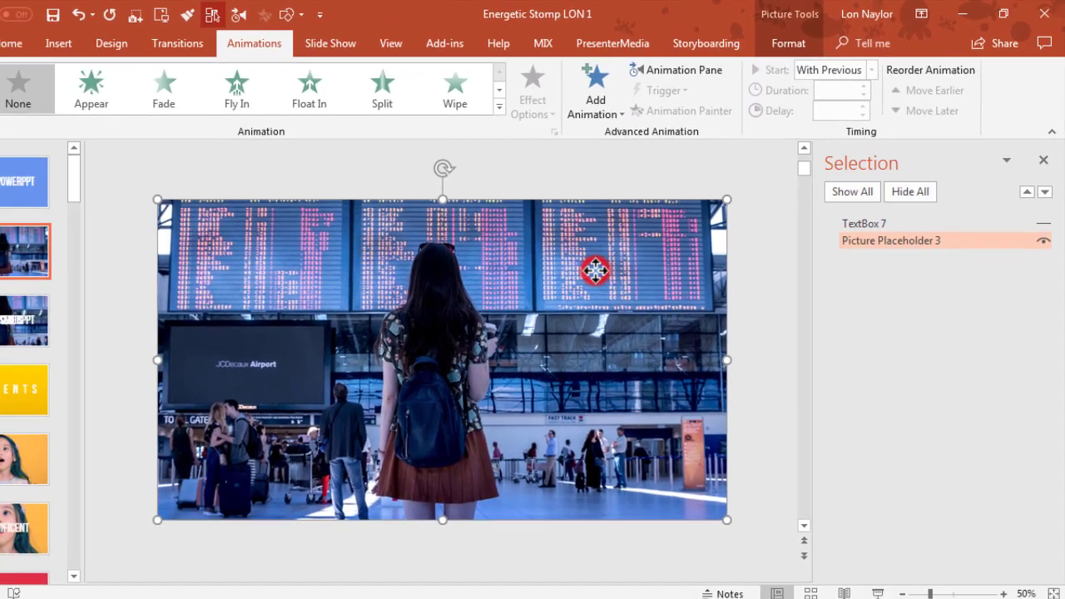
click(356, 408)
key(Delete)
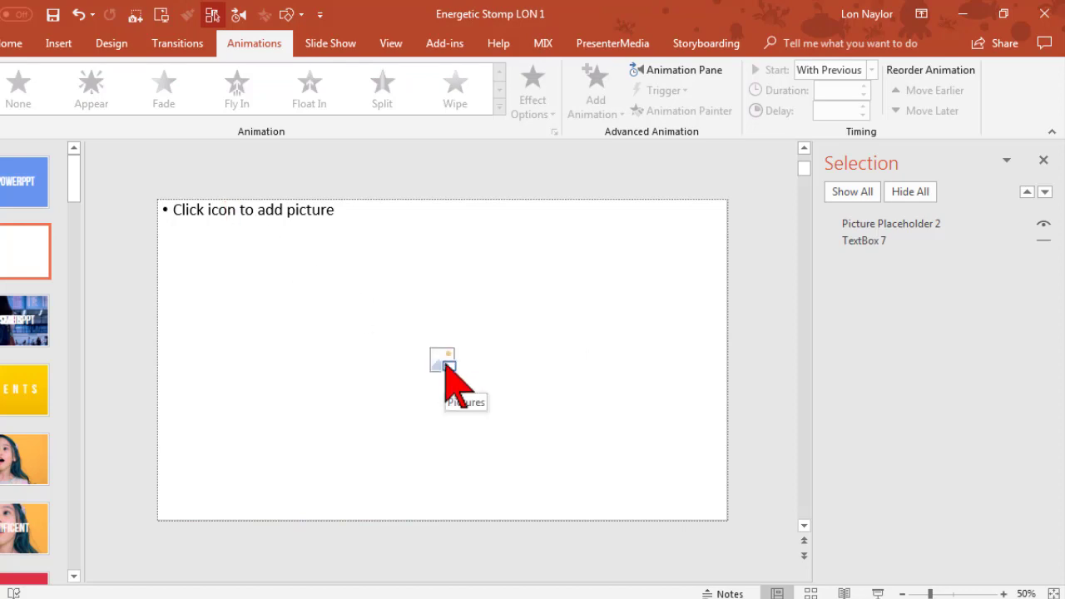
- Insert the picture Slide1 from the widescreens folder into slide 2's empty picture placeholder
click(444, 362)
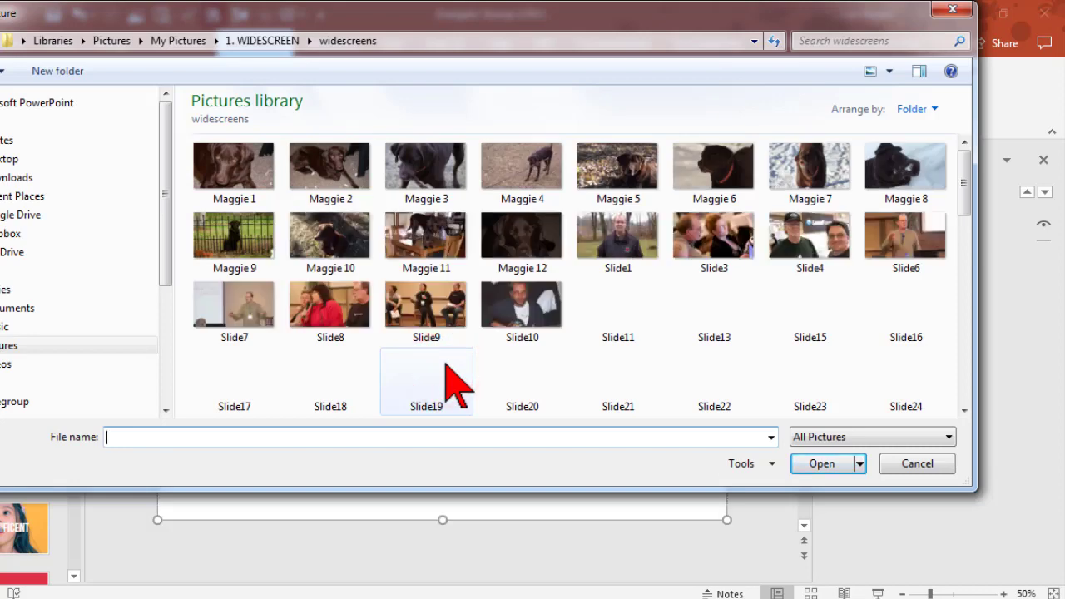
click(609, 236)
click(824, 464)
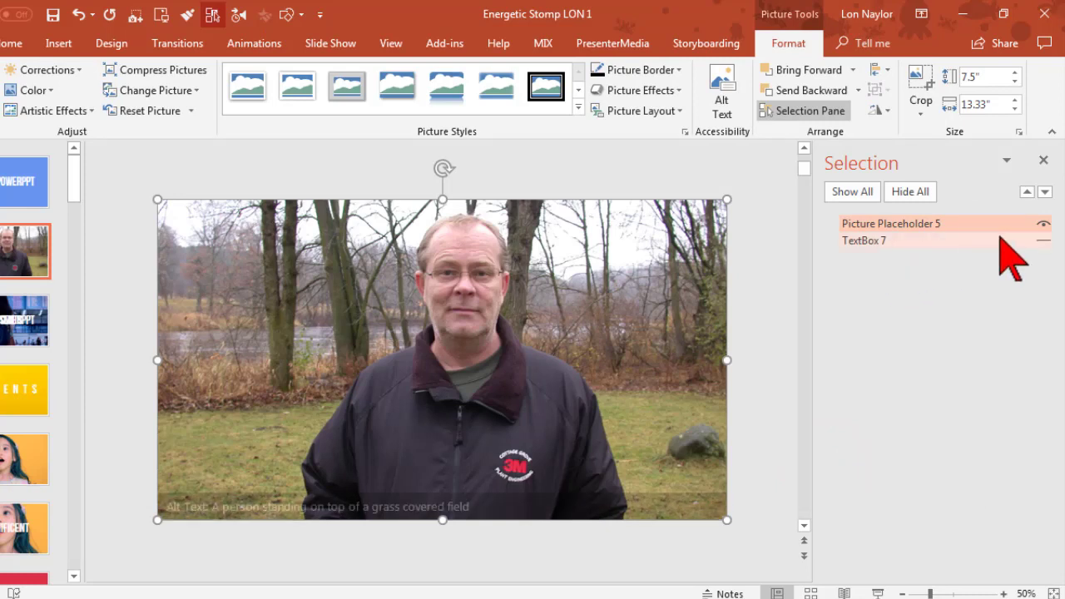
- Show TextBox 7 again and move the new picture below it in slide 2's stacking order
click(1043, 240)
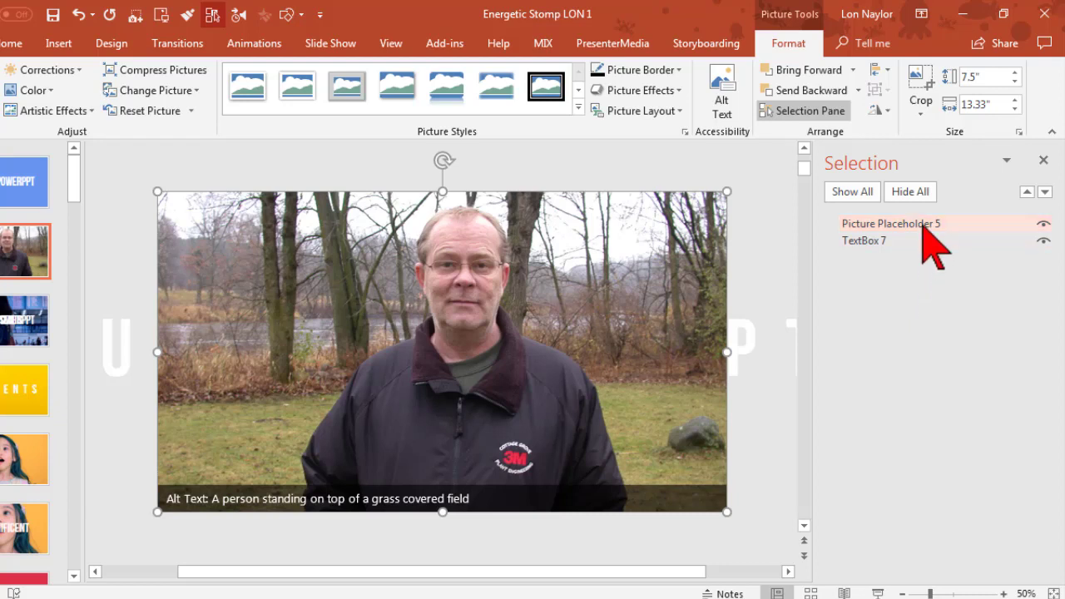
drag(924, 224, 923, 249)
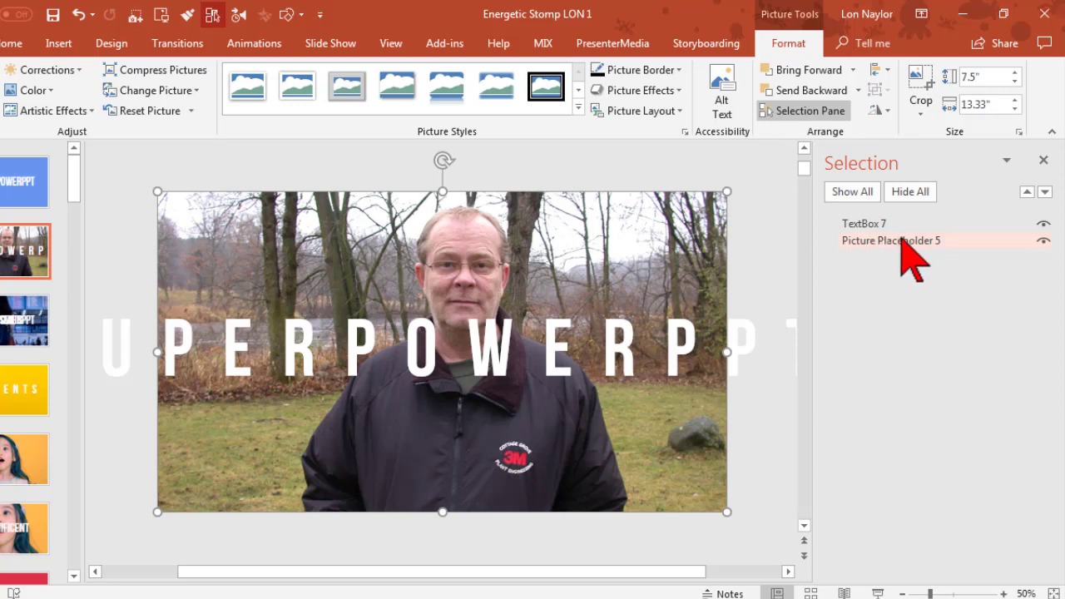
click(897, 238)
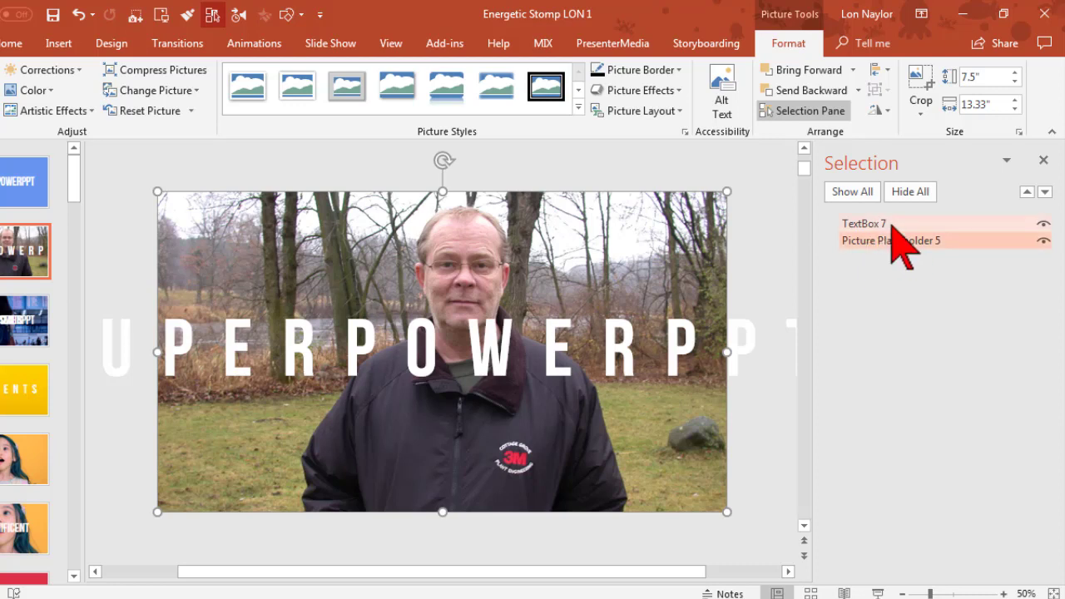
- Hide TextBox 5 on slide 3, select the SUPERPOWERPPT text in TextBox 6 and compare it with slide 2's title
click(23, 335)
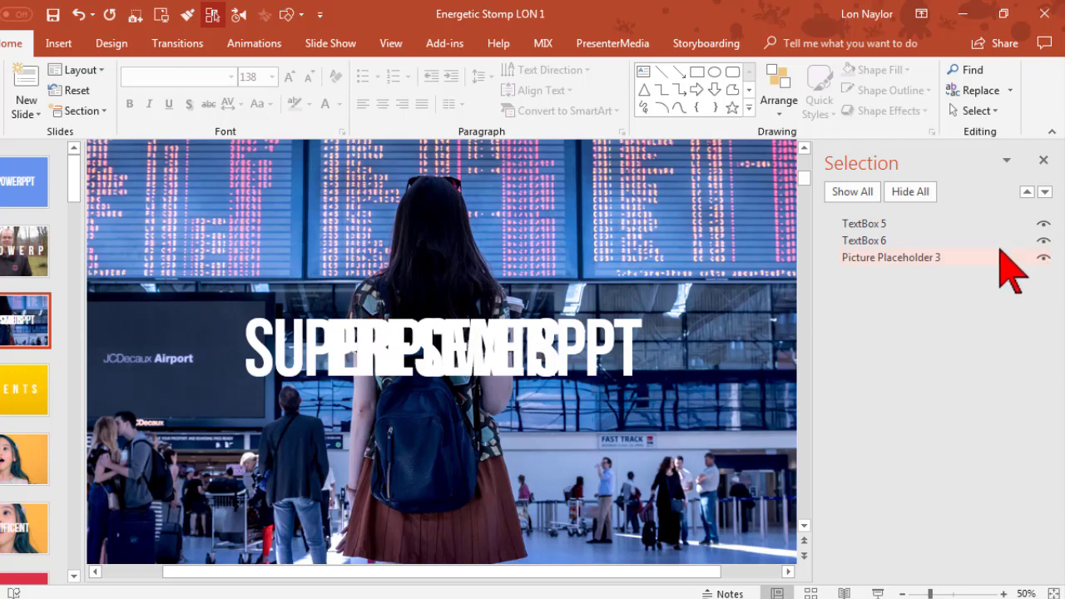
click(1042, 226)
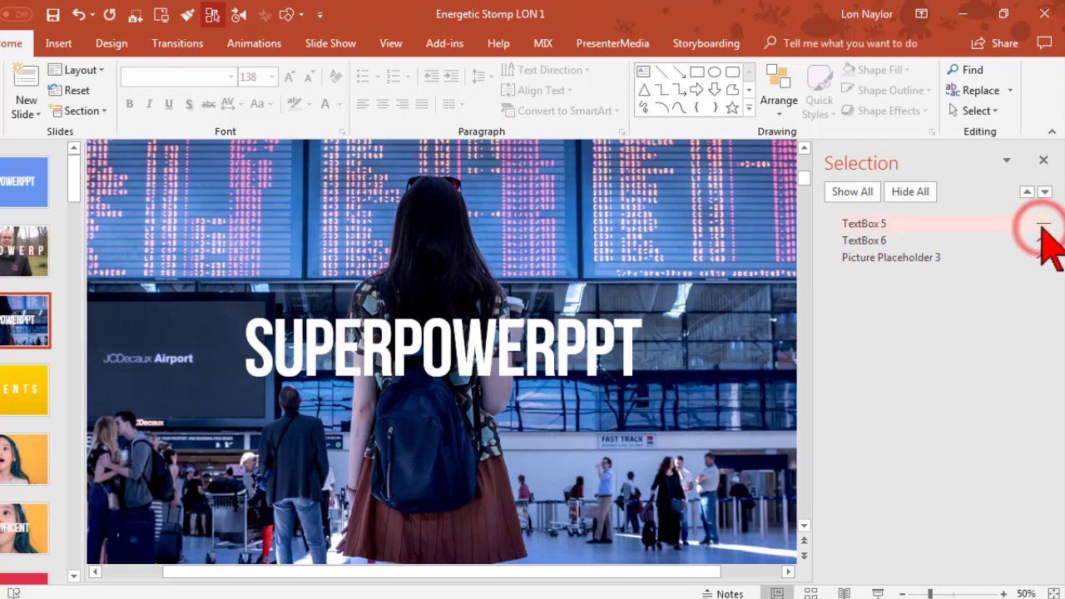
click(493, 348)
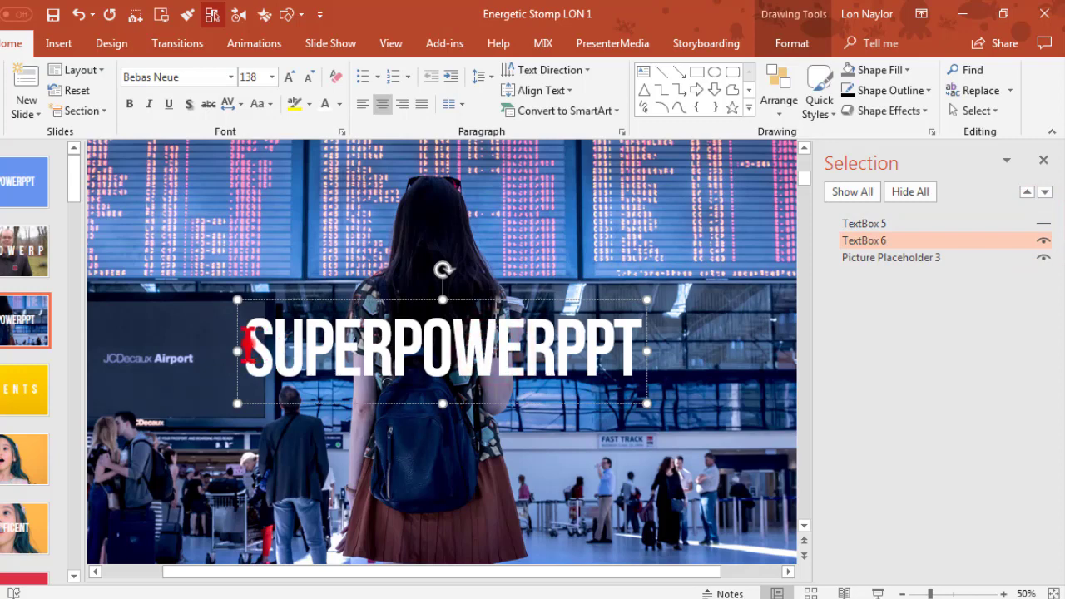
drag(248, 343, 647, 362)
click(21, 265)
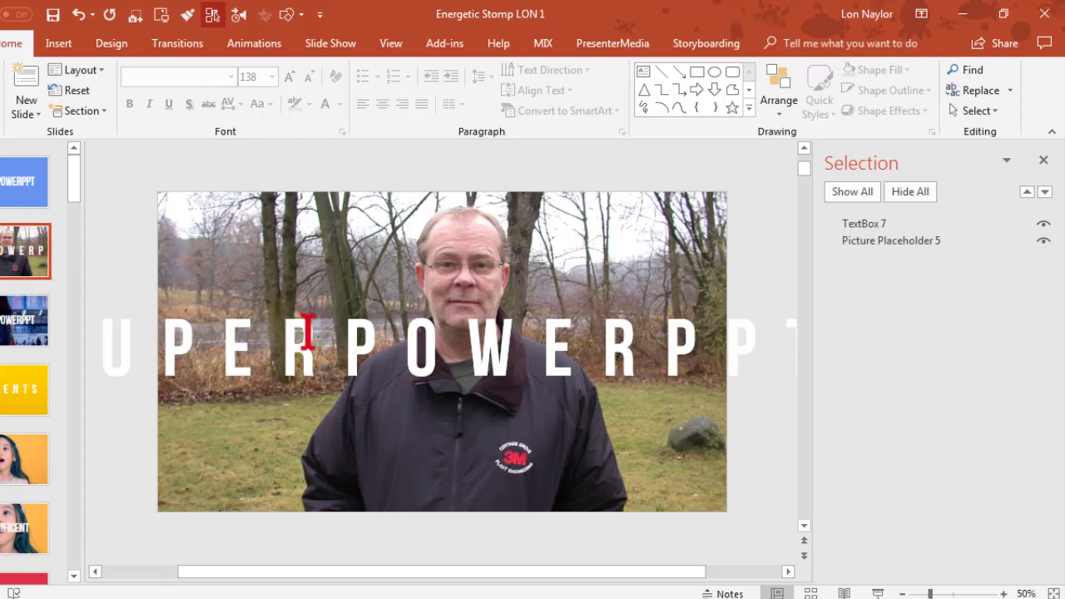
click(35, 320)
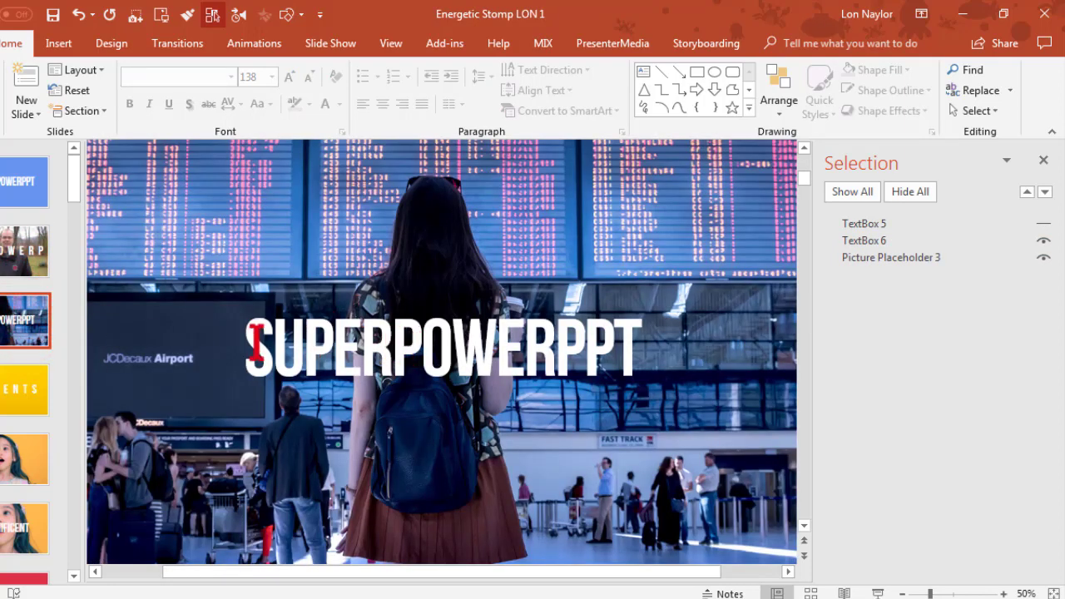
drag(248, 343, 646, 361)
click(881, 353)
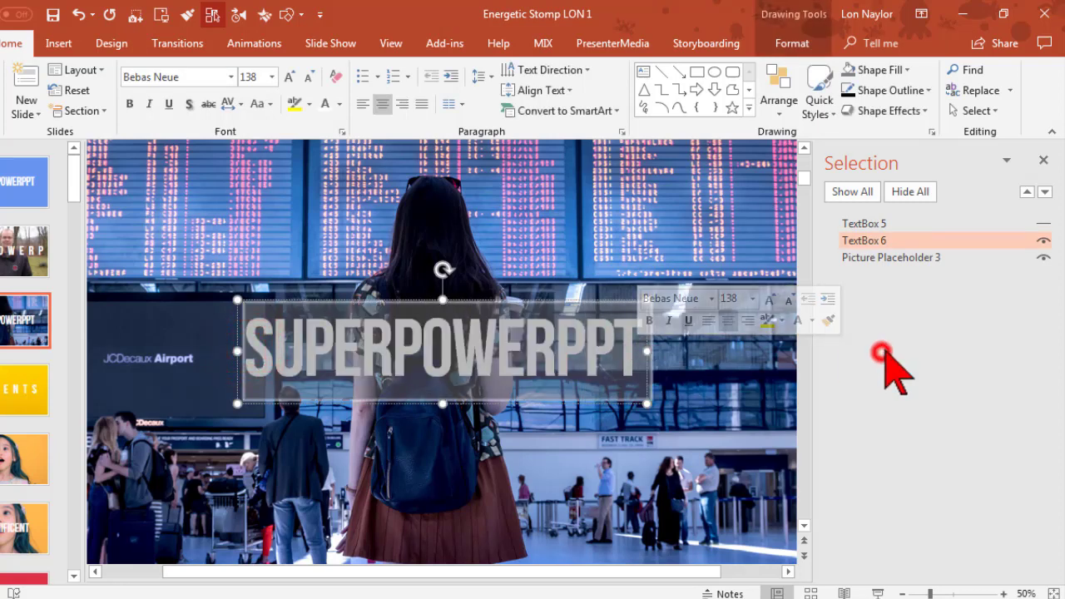
- Isolate the PRESENTS text in TextBox 5 by hiding TextBox 6, place the cursor in it, and make both text boxes visible again
click(1041, 241)
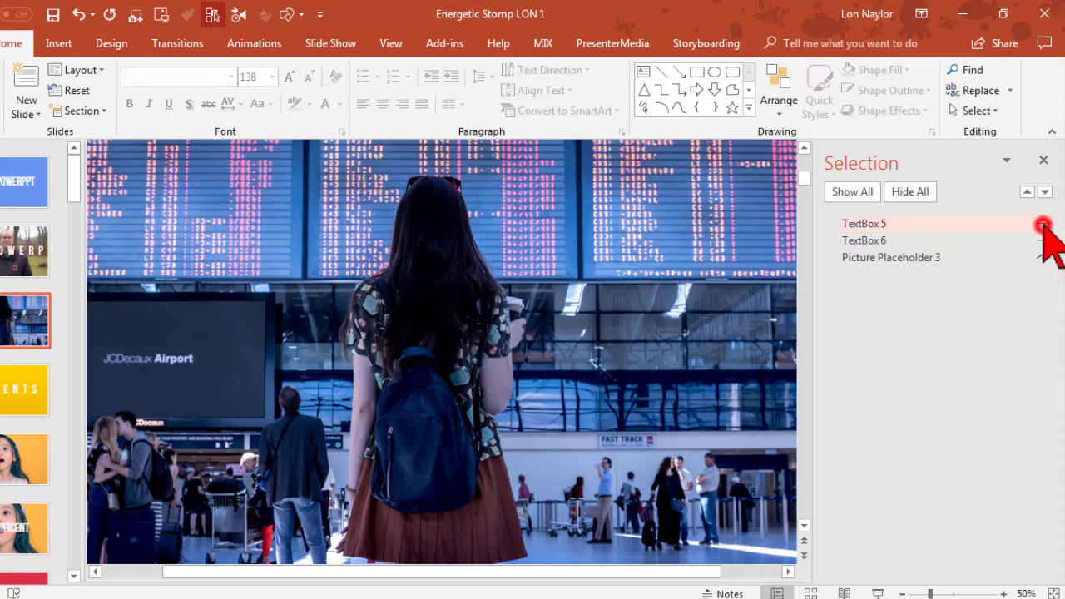
click(1044, 225)
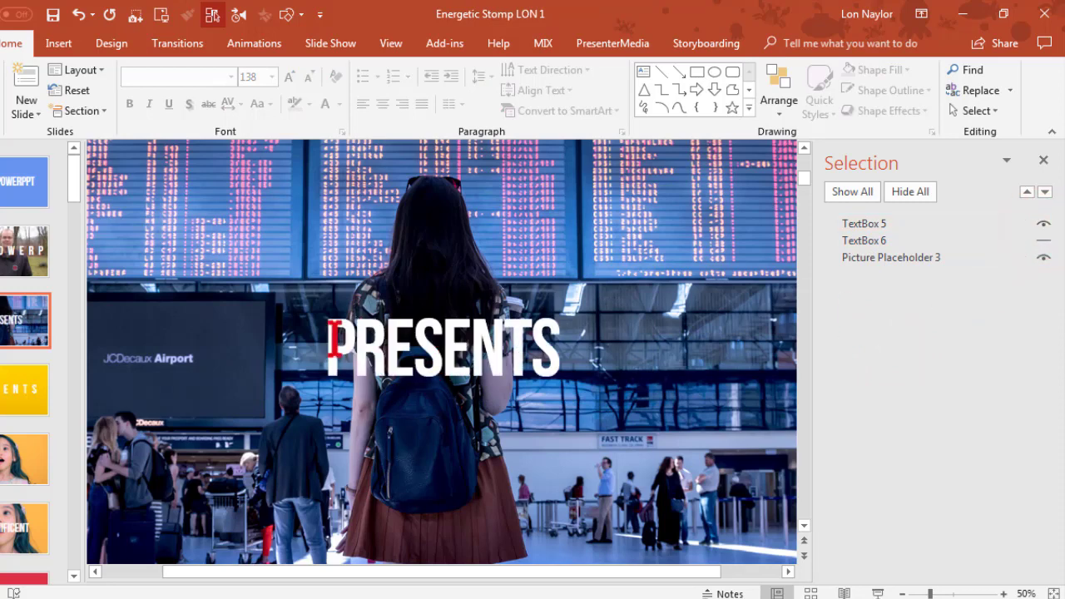
click(335, 342)
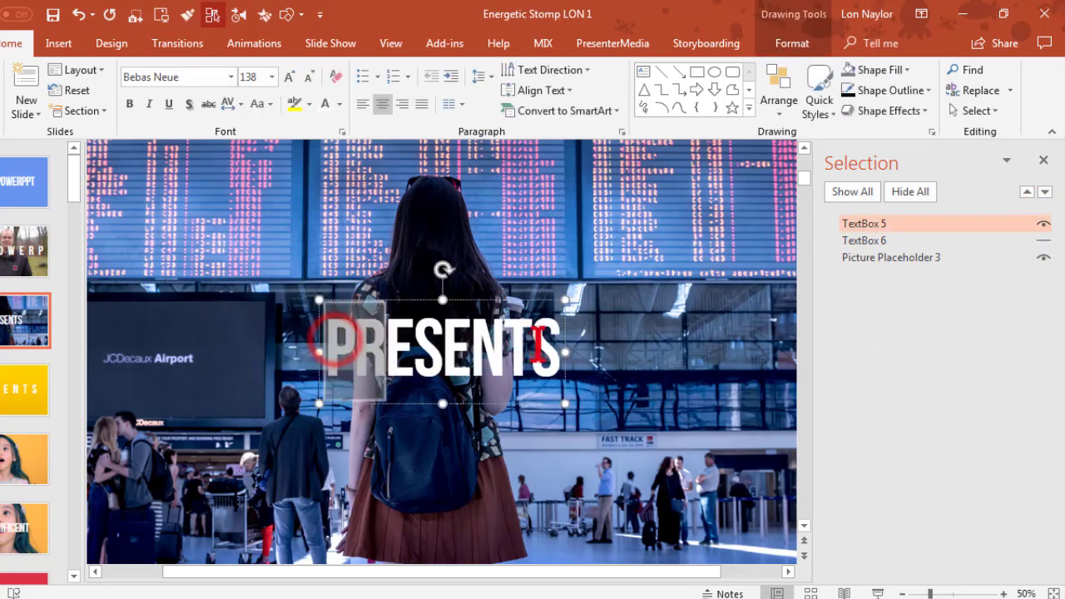
click(497, 352)
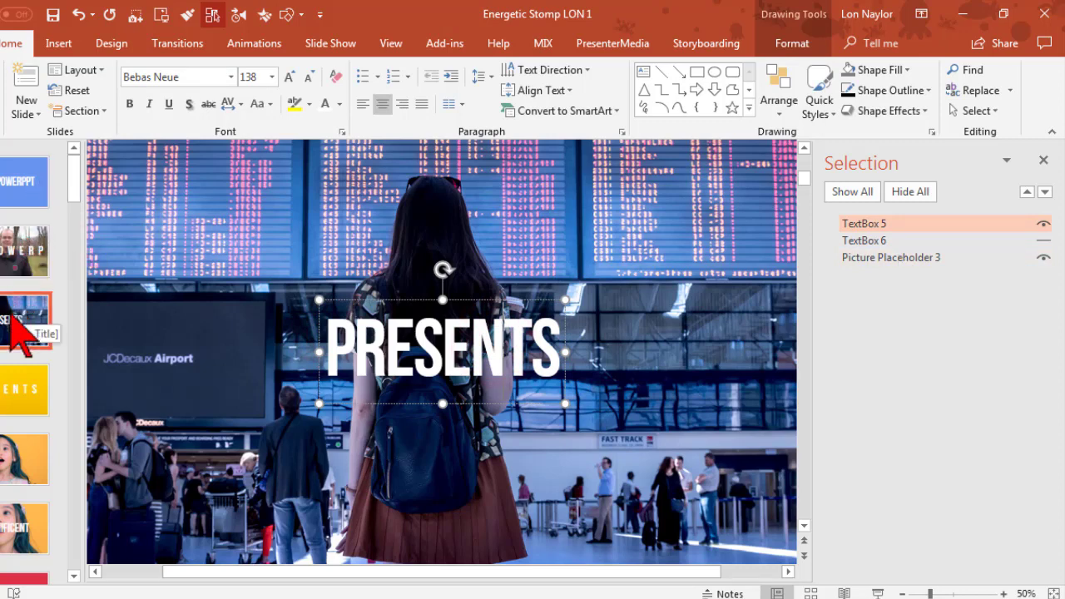
click(1044, 241)
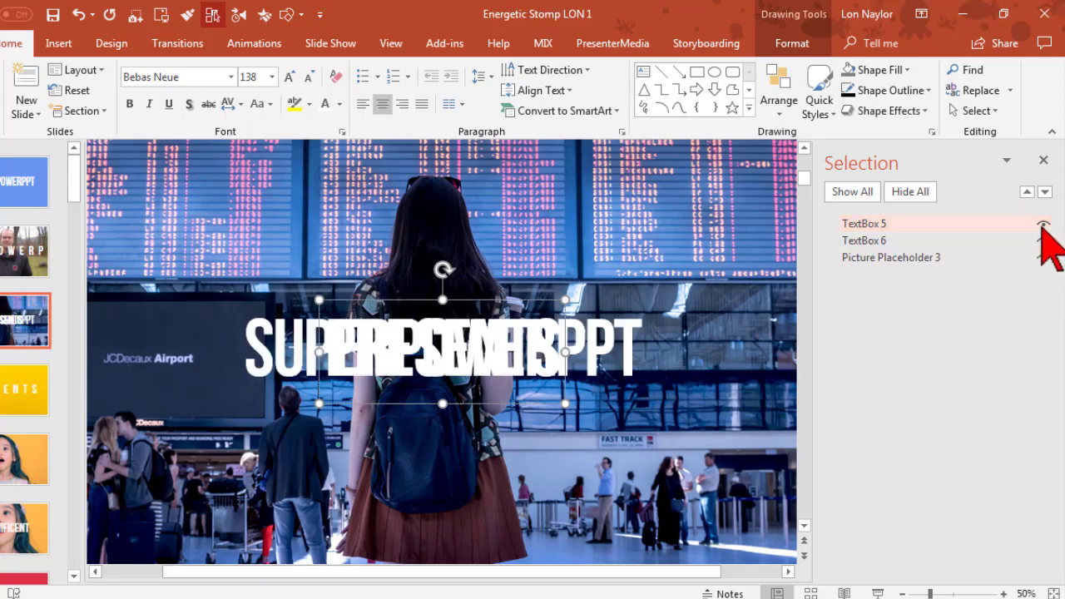
- Revisit slide 2 for comparison and delete the airport picture, Picture Placeholder 3, from slide 3
click(942, 260)
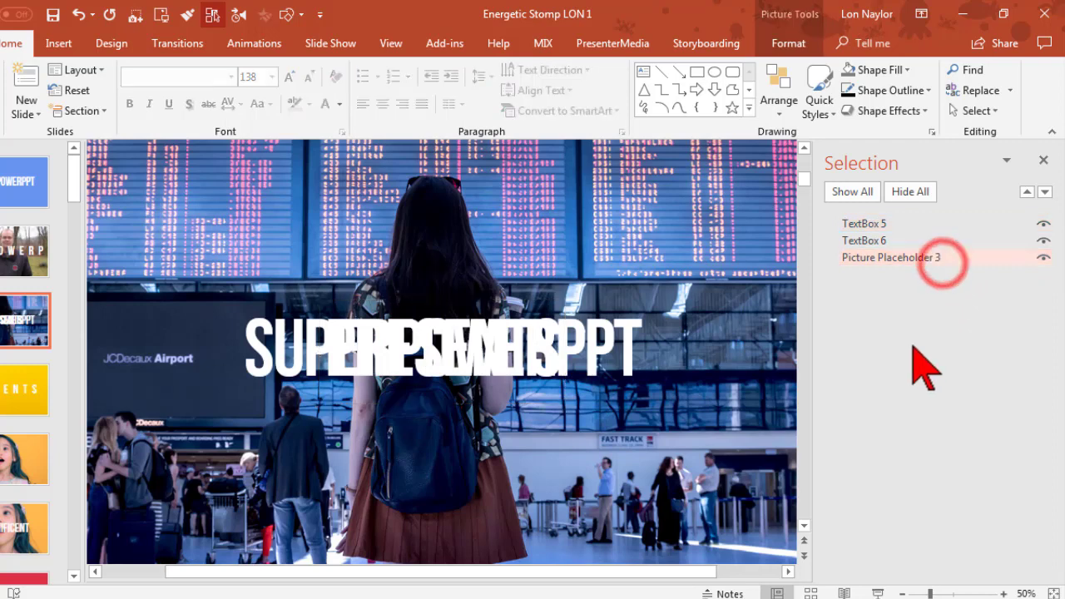
click(15, 256)
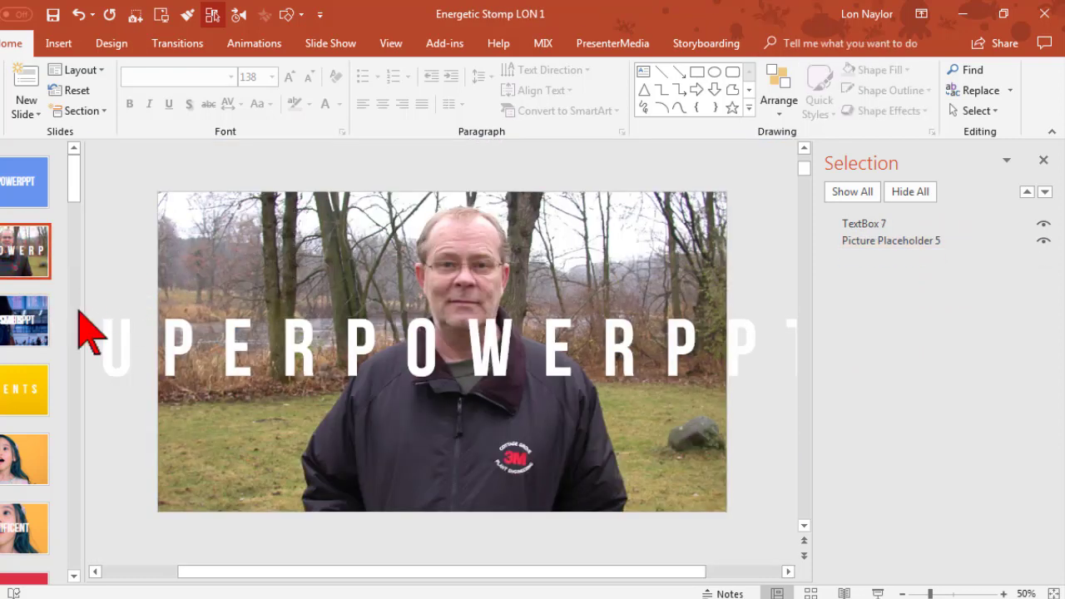
click(21, 320)
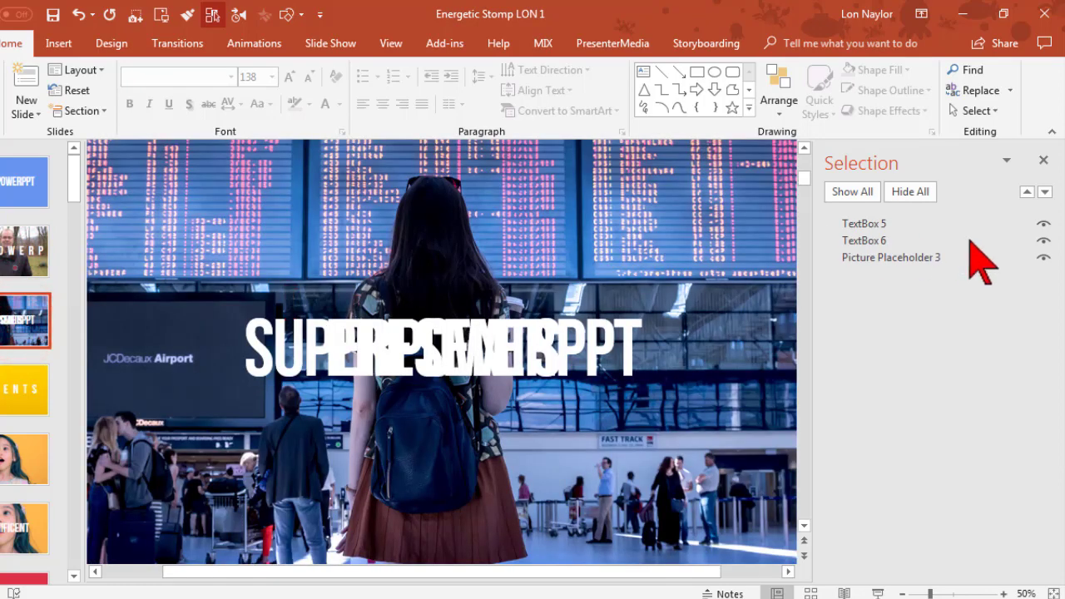
click(920, 259)
key(Delete)
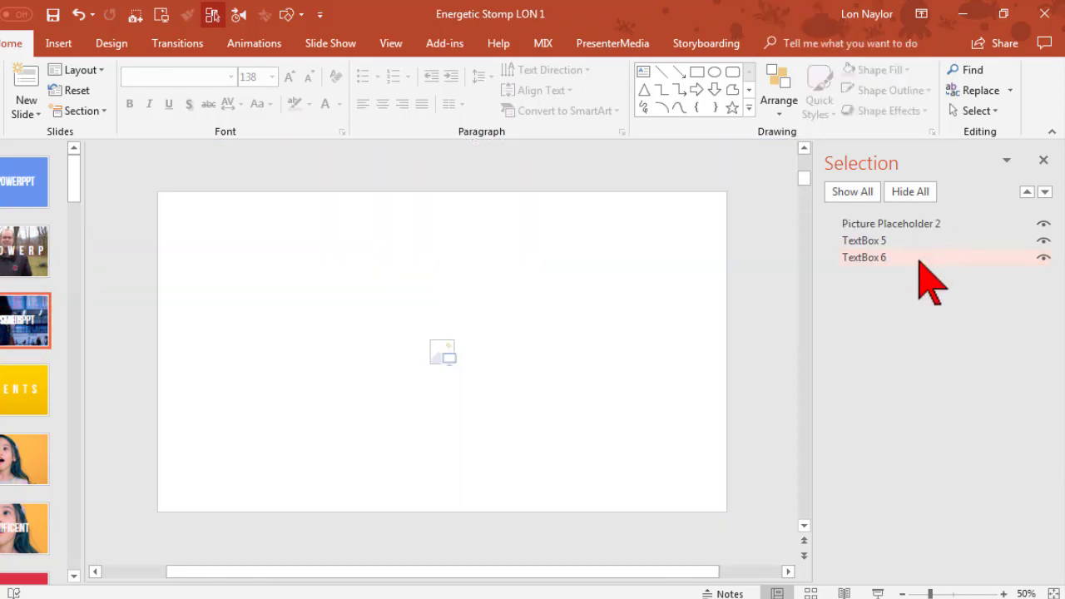
- Insert the Slide1 picture into slide 3's empty picture placeholder and move it below both text boxes in the stacking order
click(441, 352)
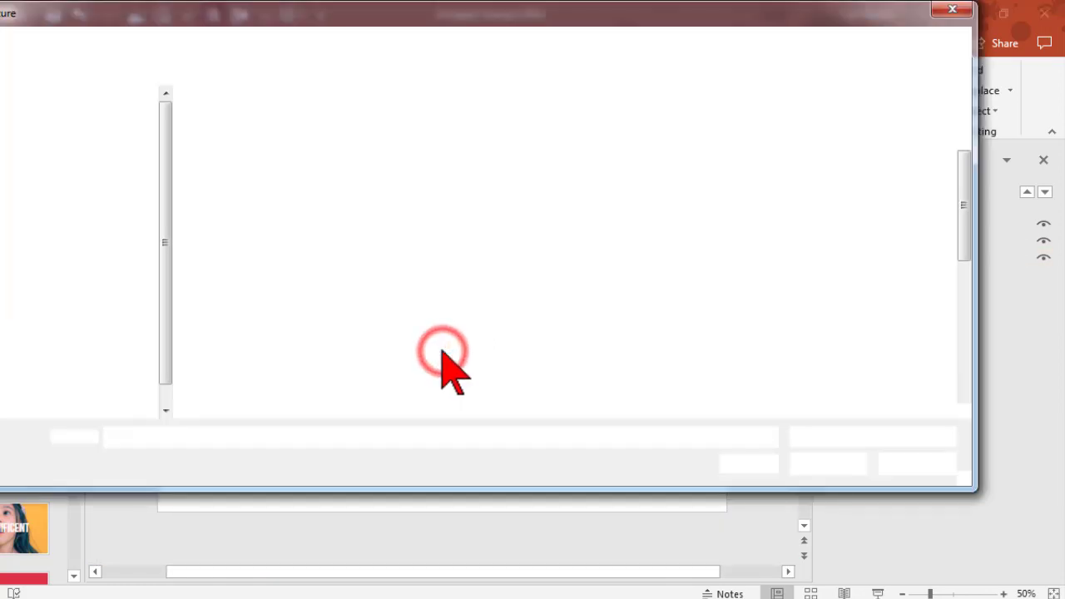
click(622, 247)
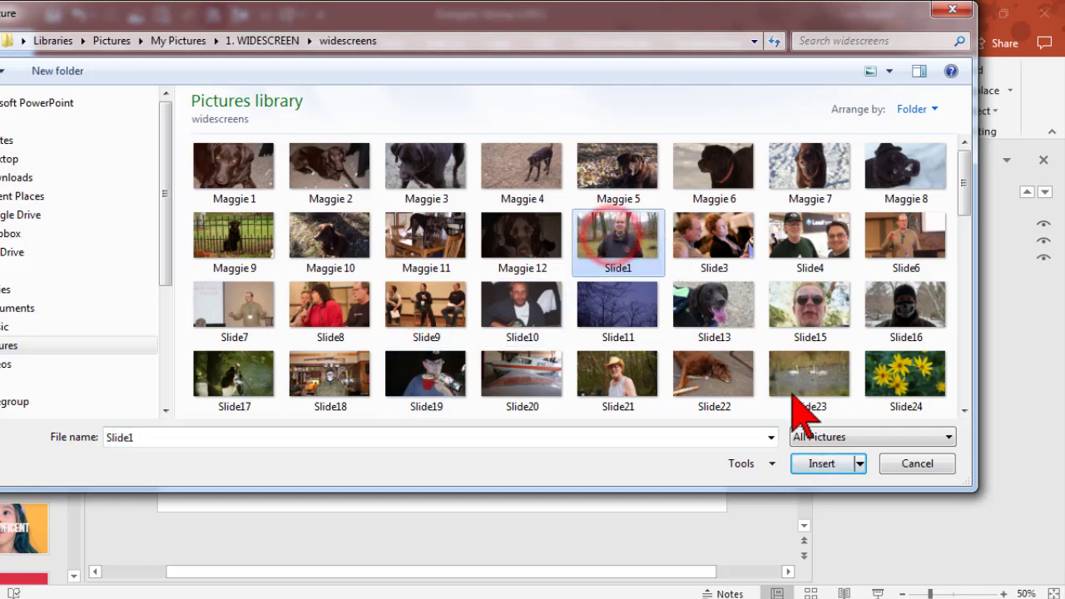
click(822, 464)
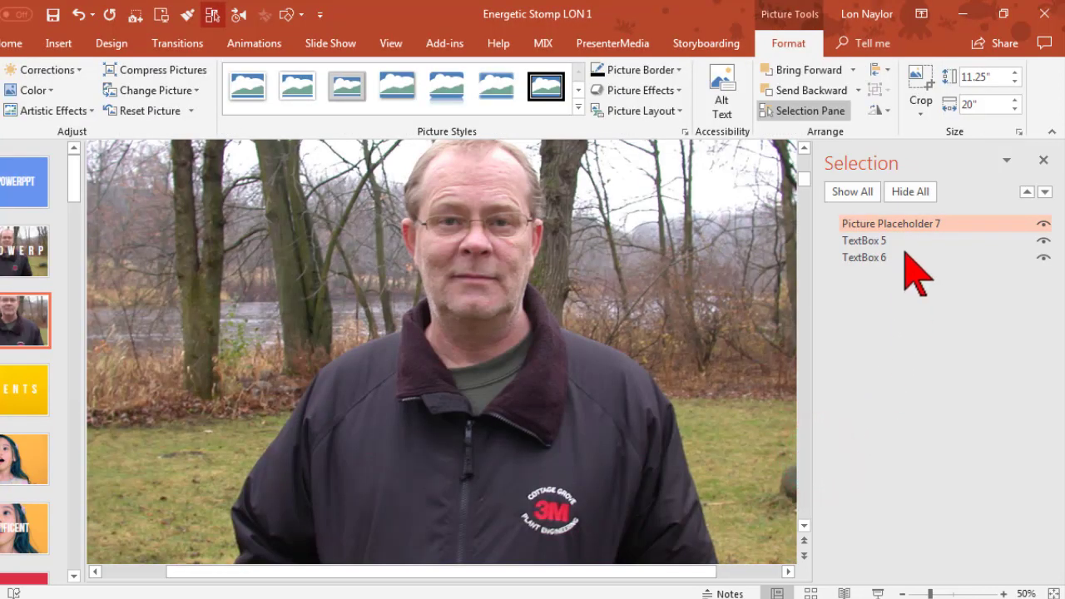
drag(910, 224, 919, 266)
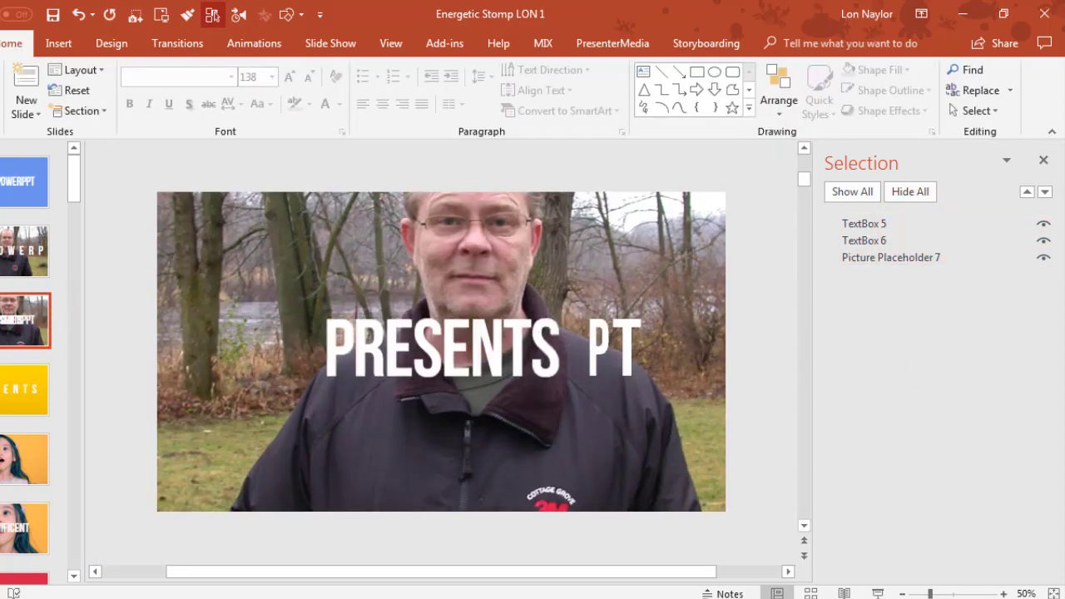
- Review the yellow PRESENTS slide and compare the MAGNIFICENT picture slide with the red slide that follows it
click(13, 387)
drag(72, 191, 76, 218)
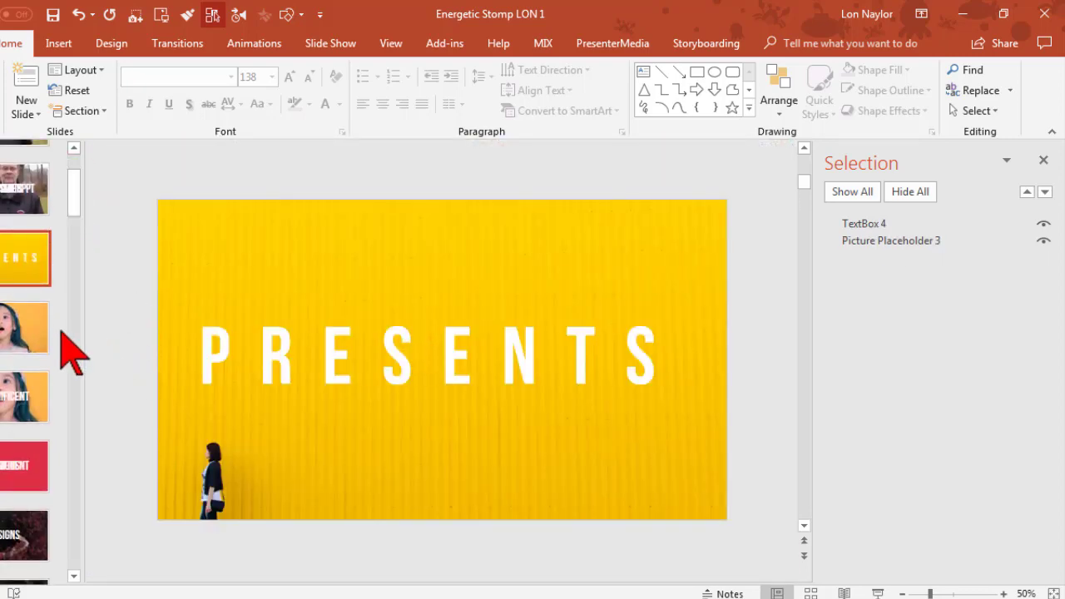
click(9, 391)
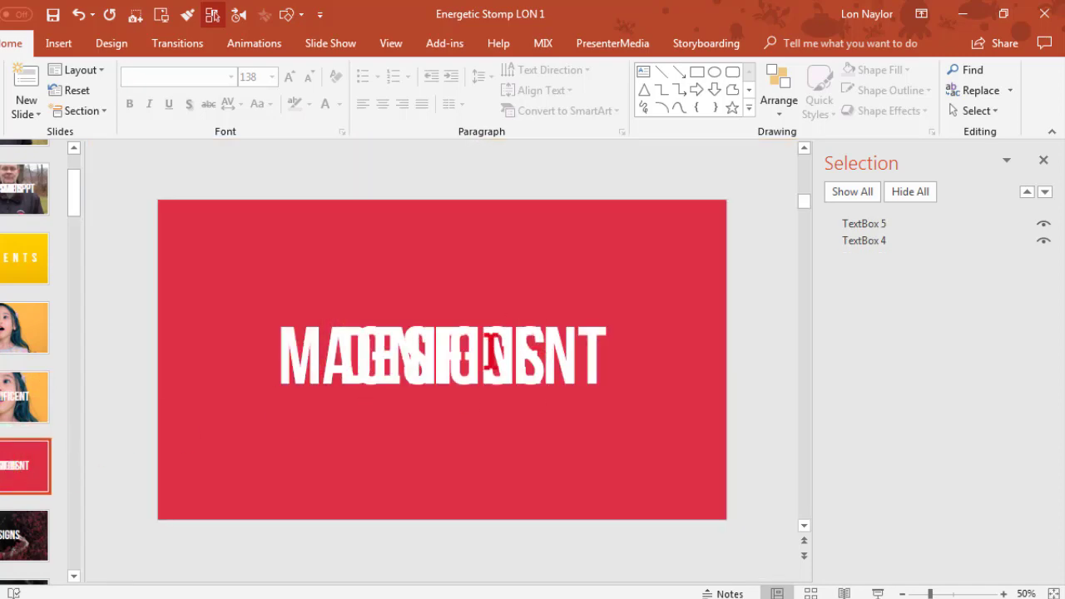
click(17, 392)
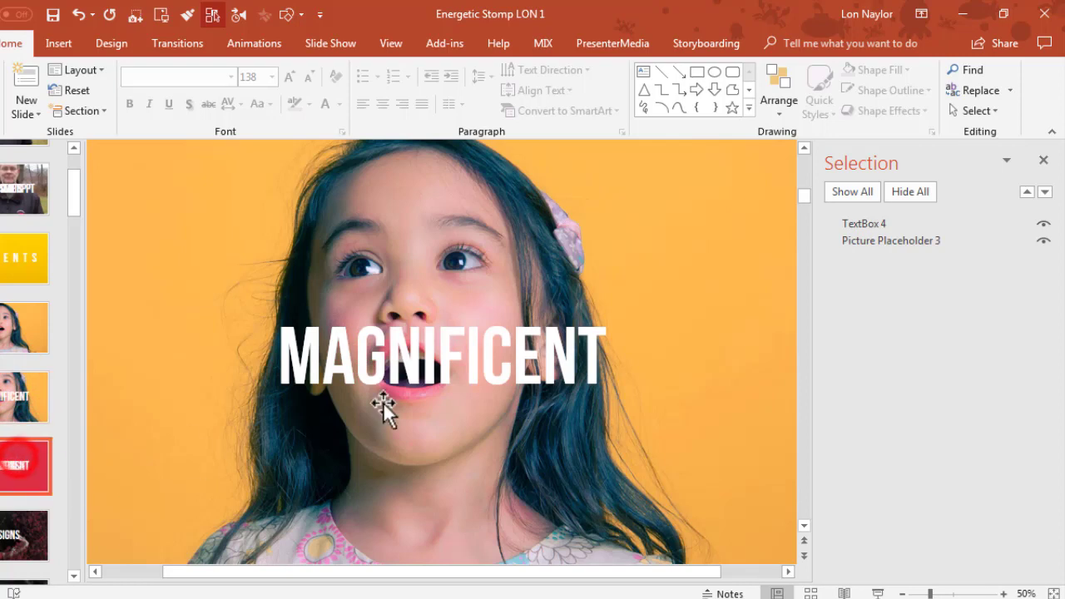
- Hide TextBox 5 on the red slide 7 and select the MAGNIFICENT text in TextBox 4 to identify it
click(20, 458)
click(1043, 223)
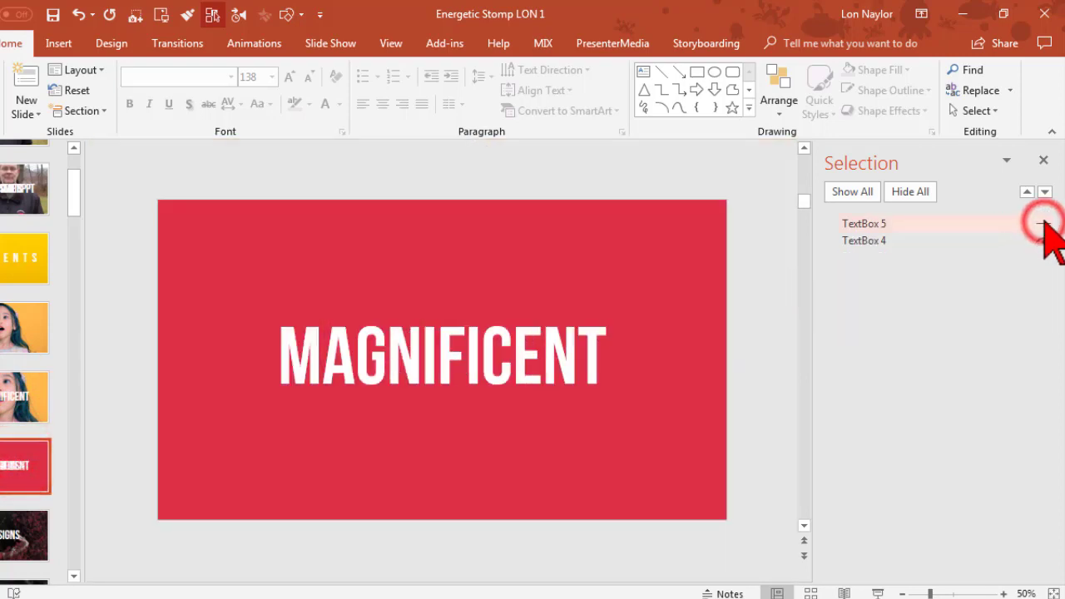
drag(284, 364, 610, 359)
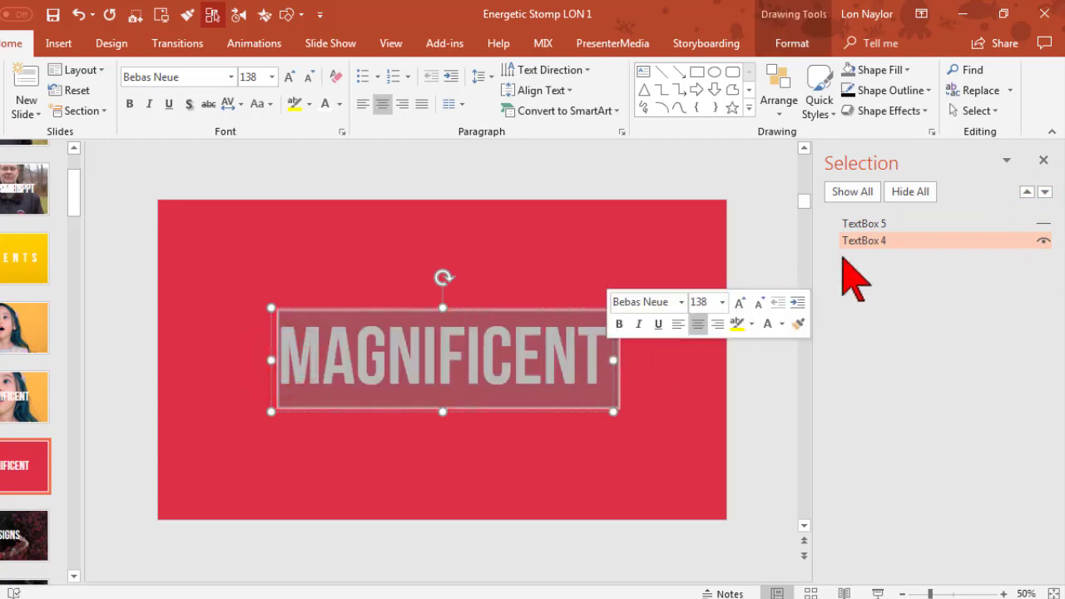
click(1043, 223)
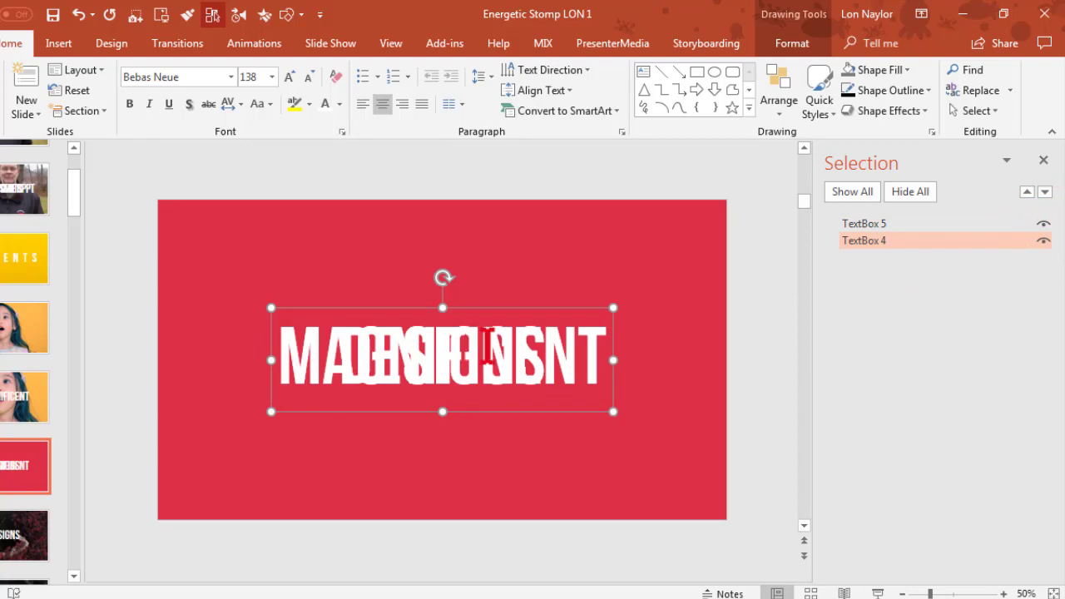
click(1044, 223)
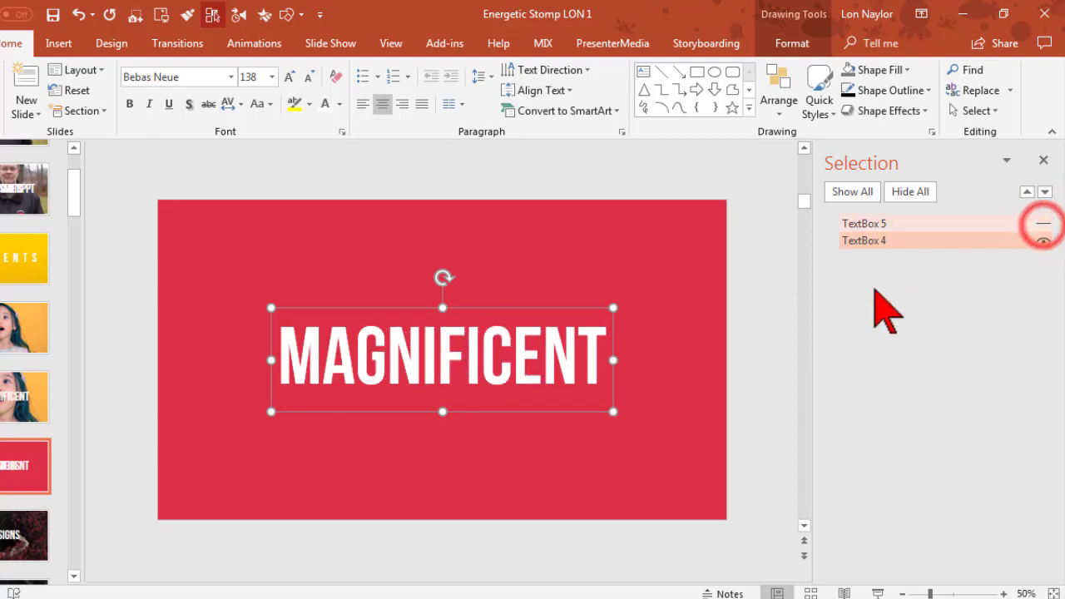
click(463, 349)
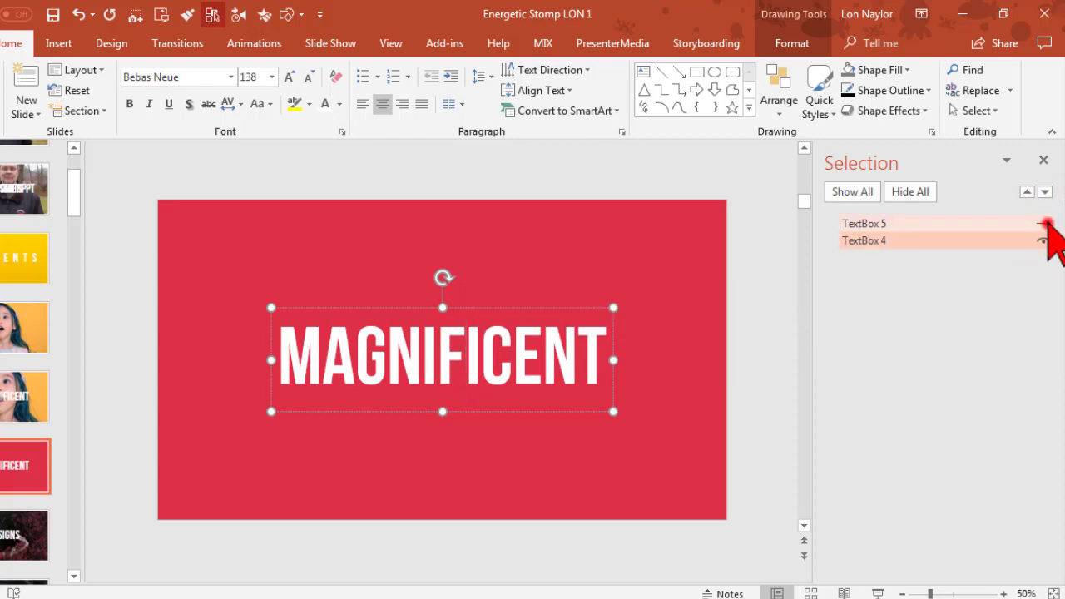
- Isolate the DESIGNS text in TextBox 5 by hiding TextBox 4, select it, and show all objects again
click(1045, 223)
click(1045, 241)
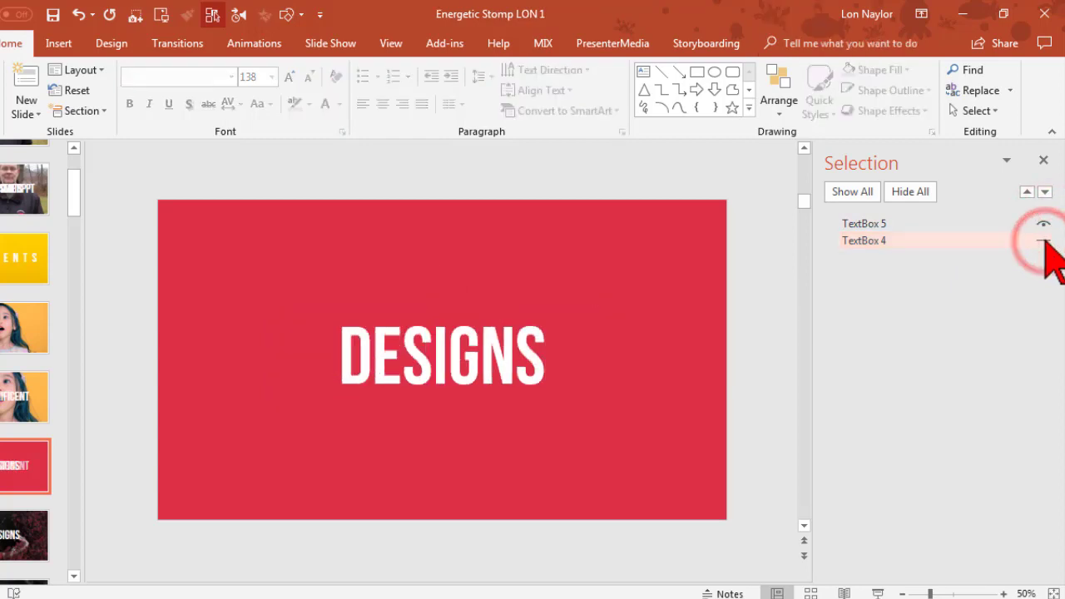
click(534, 356)
double_click(545, 354)
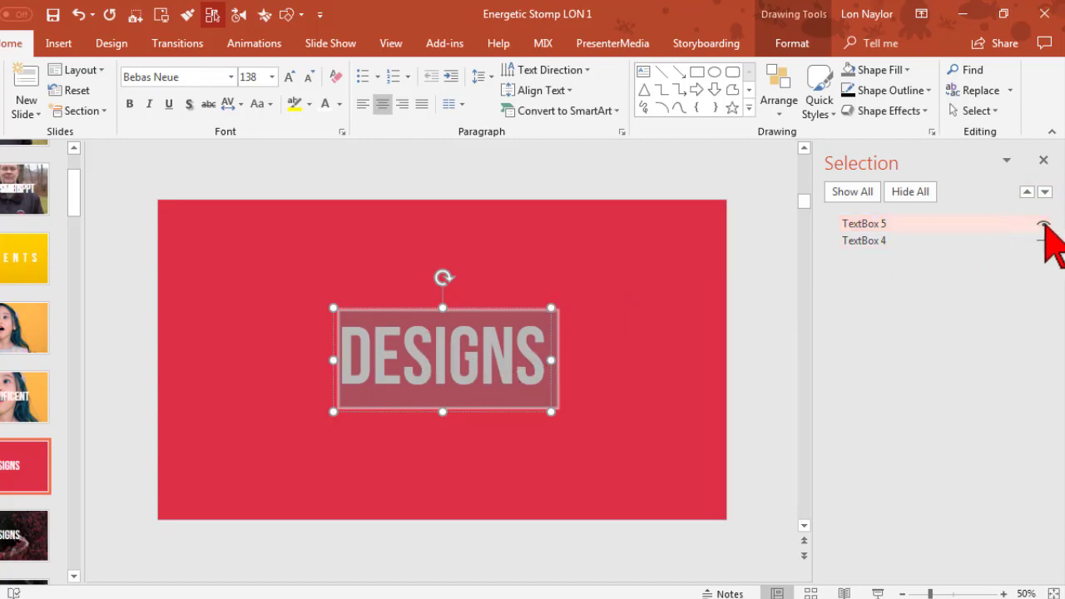
click(852, 193)
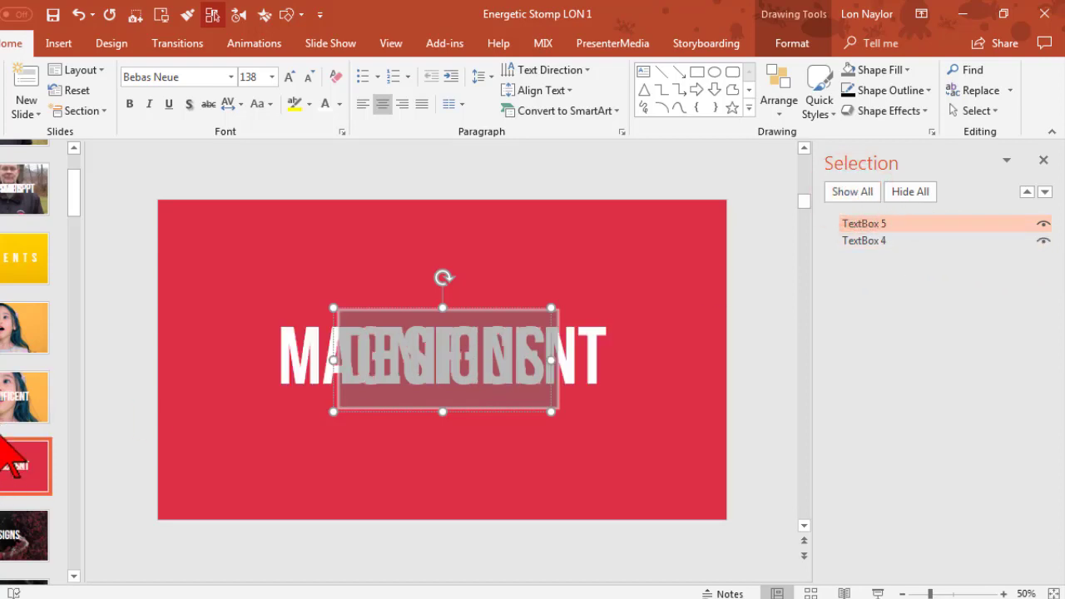
- Compare slides 5 and 6 and delete the girl's picture, Picture Placeholder 3, from slide 5
click(18, 341)
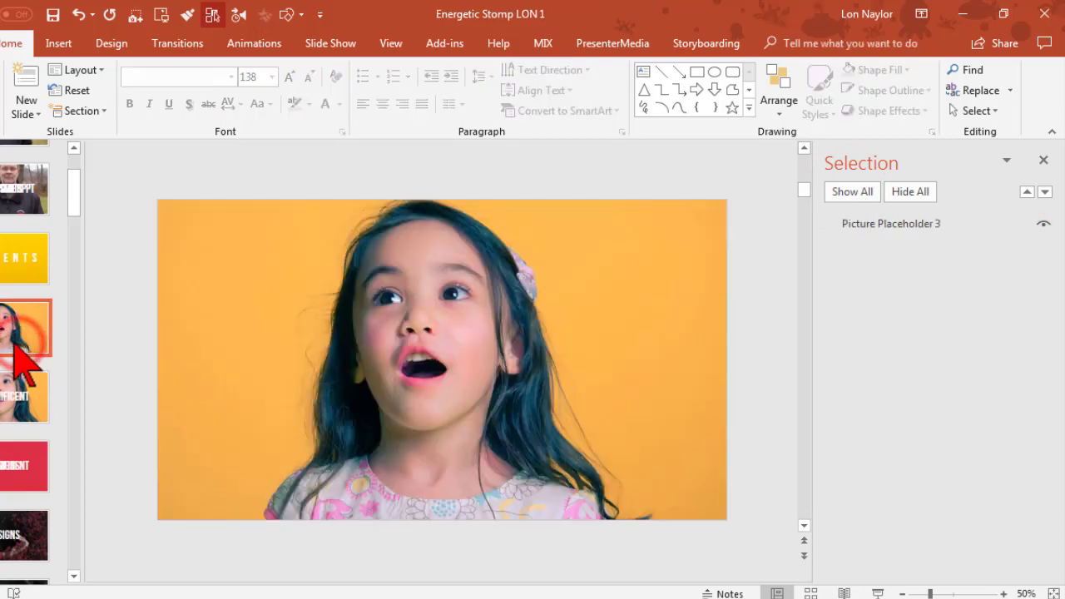
click(294, 336)
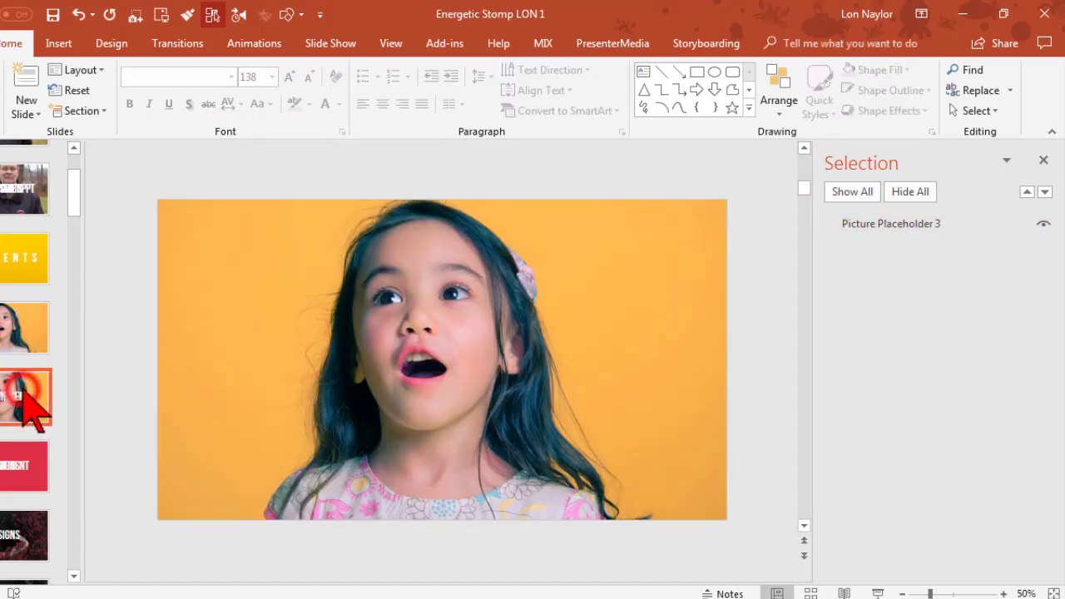
click(26, 396)
click(26, 335)
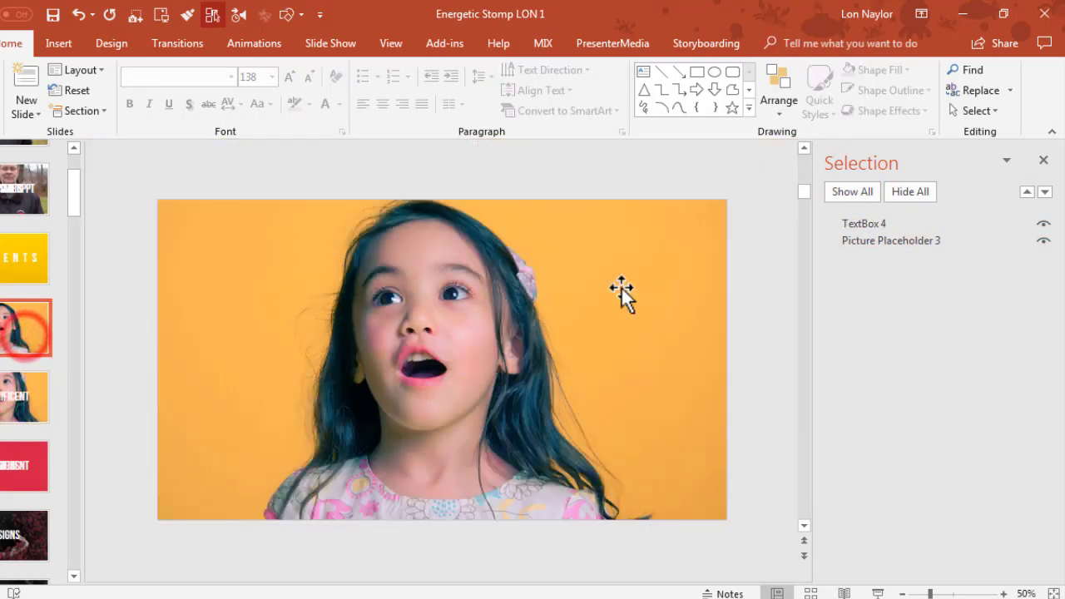
click(884, 223)
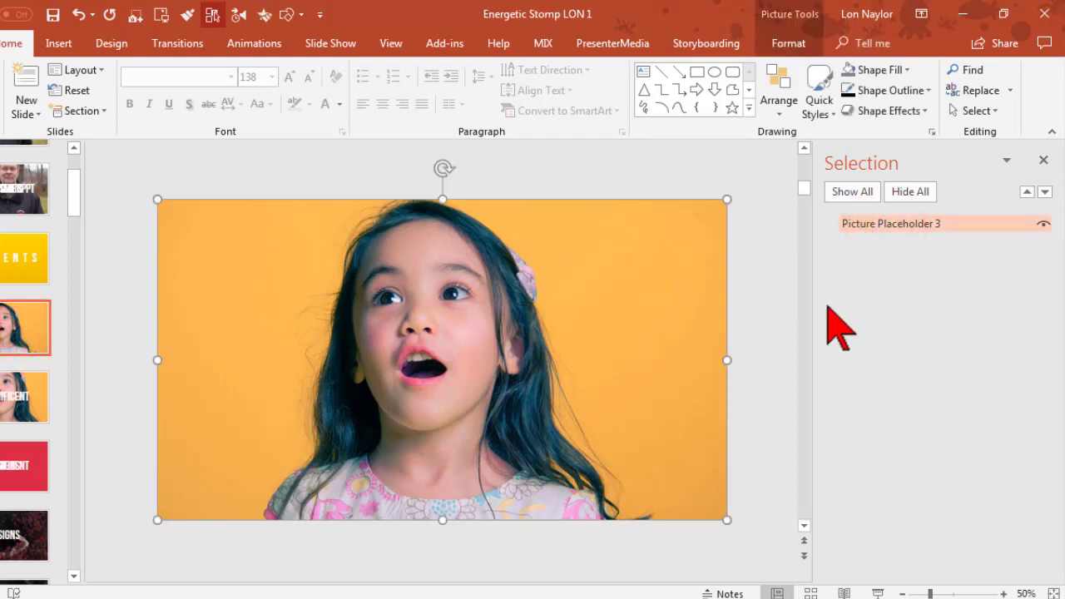
key(Delete)
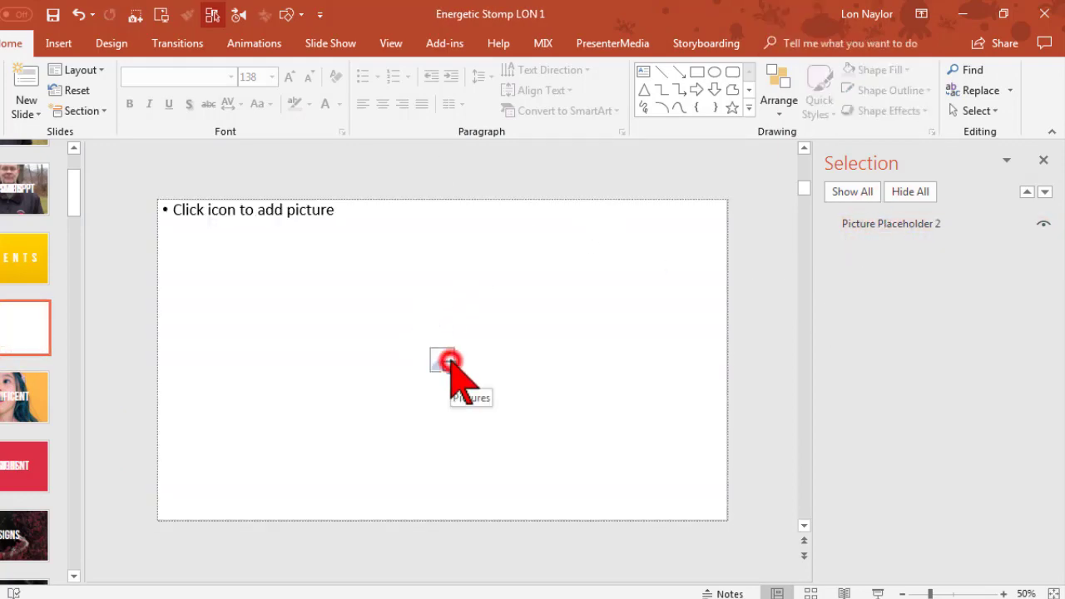
- Insert the Maggie 6 picture into slide 5's empty picture placeholder
click(447, 360)
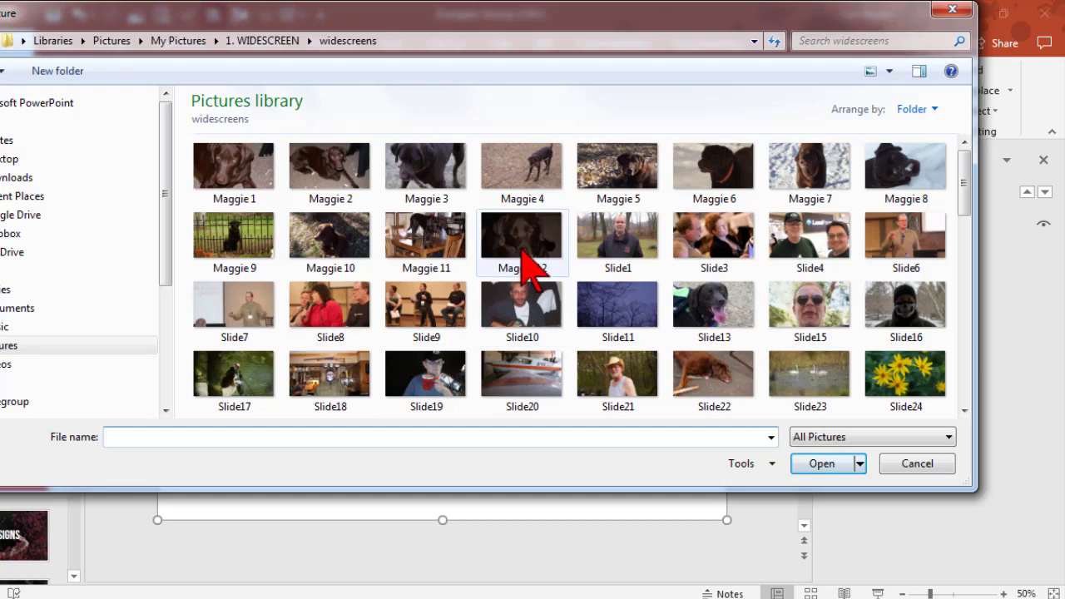
click(718, 166)
click(822, 464)
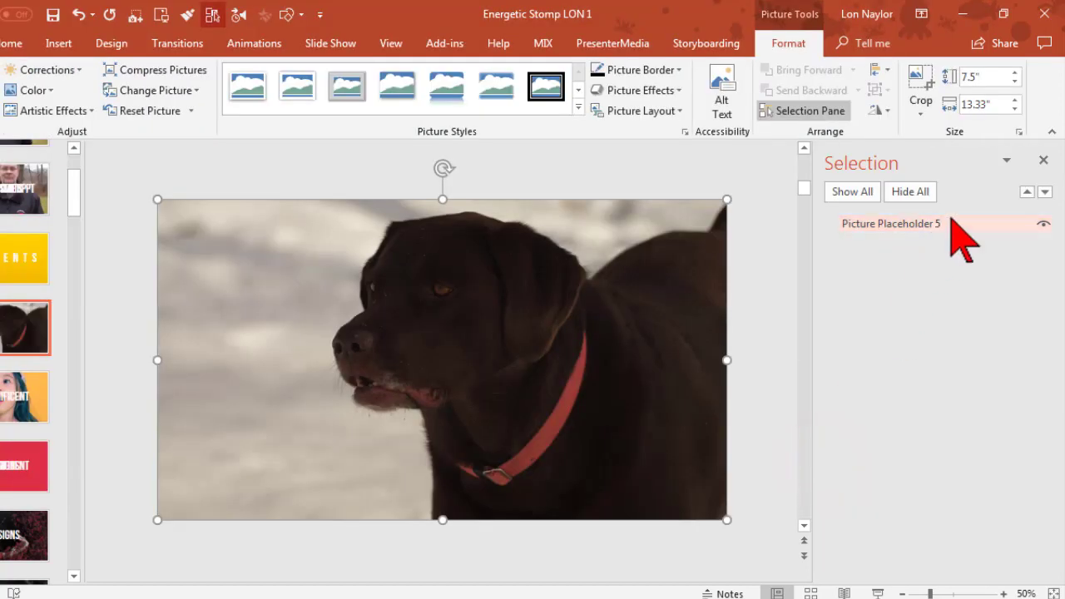
- Delete the girl's picture, Picture Placeholder 3, from the MAGNIFICENT slide 6
click(30, 393)
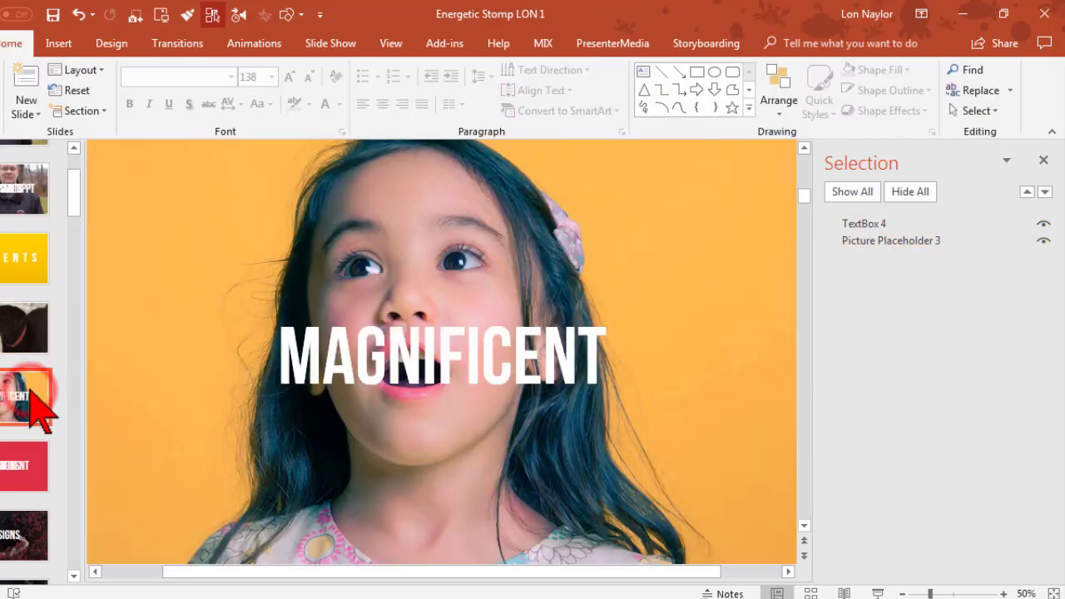
click(923, 241)
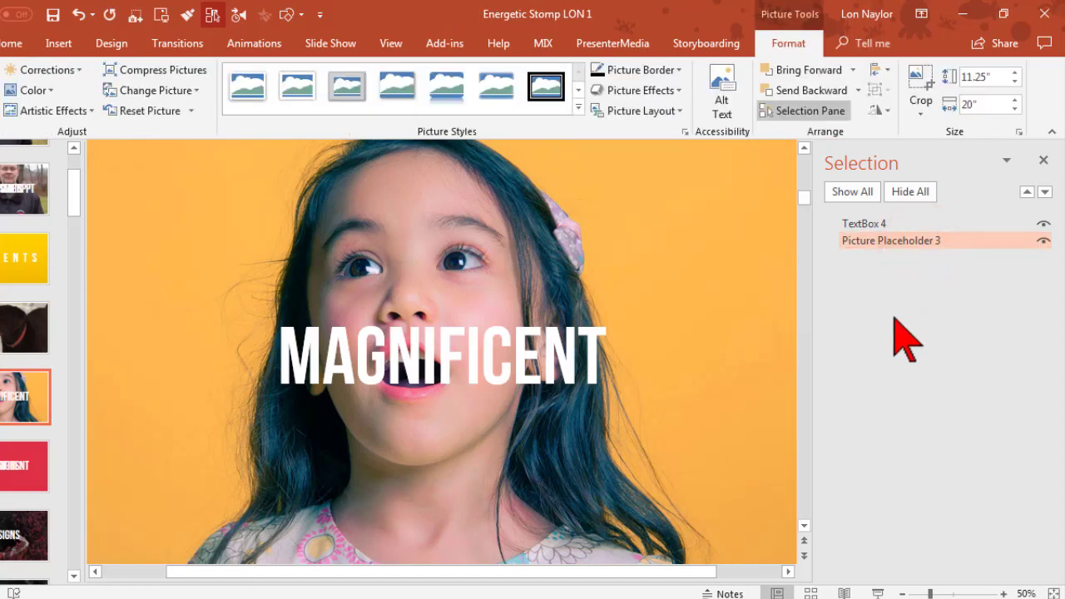
key(Delete)
click(894, 318)
- Insert the Maggie 6 picture into slide 6's empty placeholder and move it below TextBox 4 in the stacking order
click(451, 362)
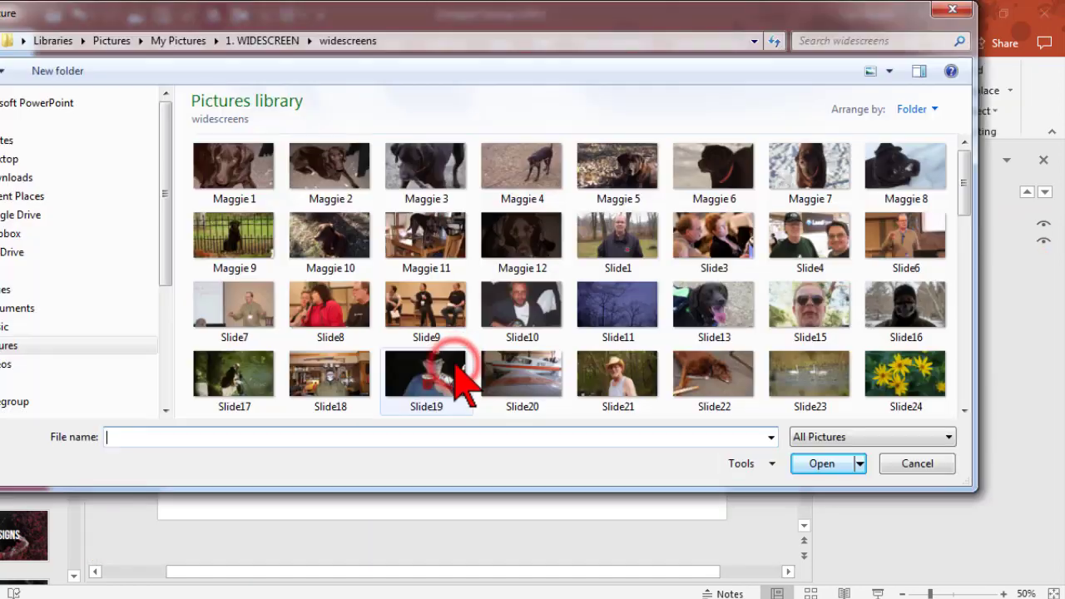
click(713, 167)
click(824, 465)
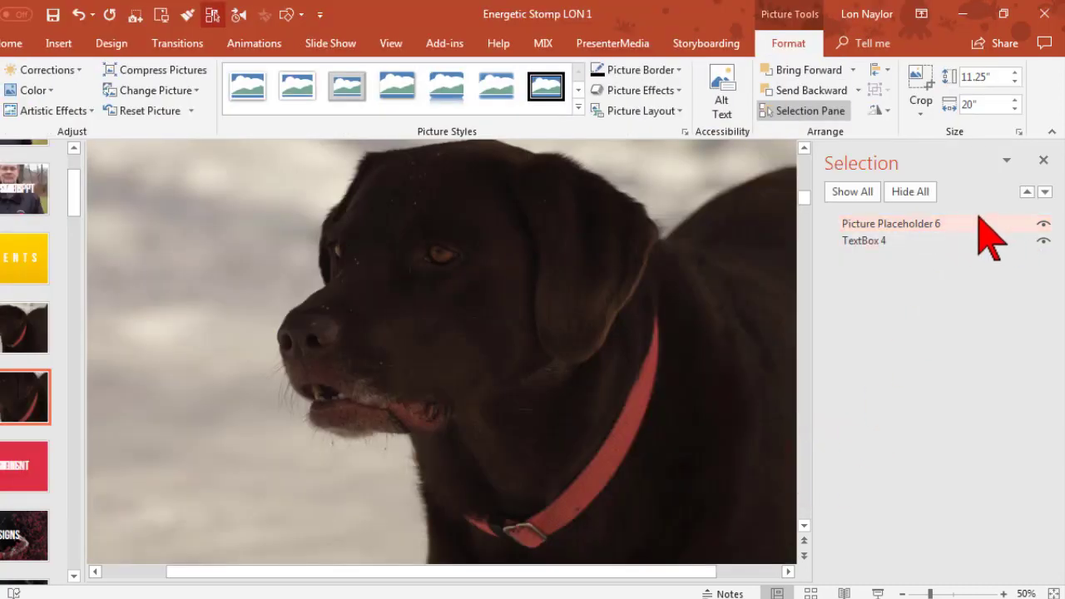
drag(949, 221, 949, 244)
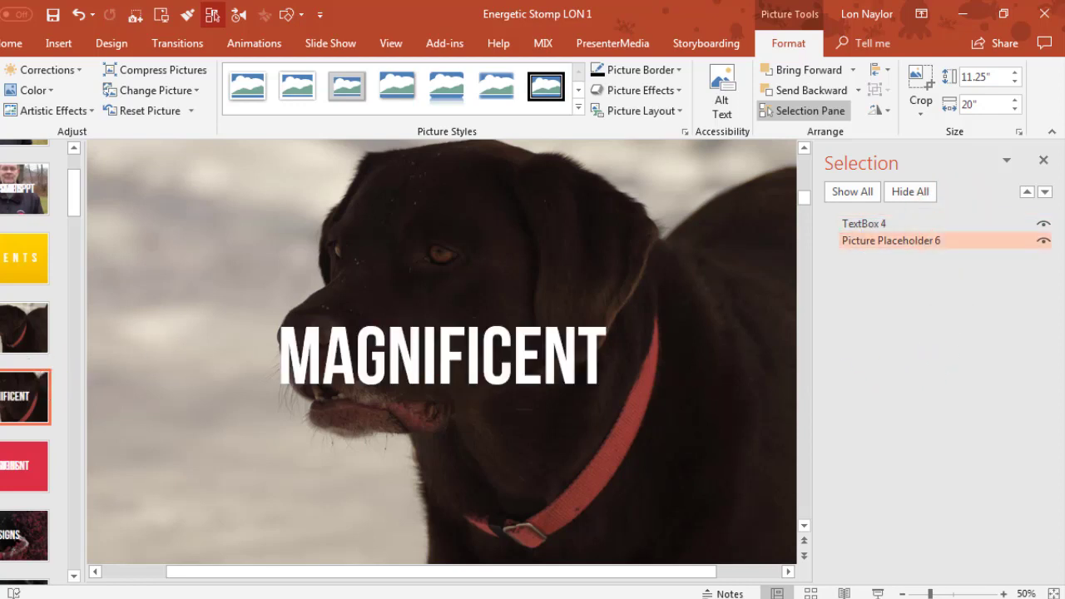
key(Escape)
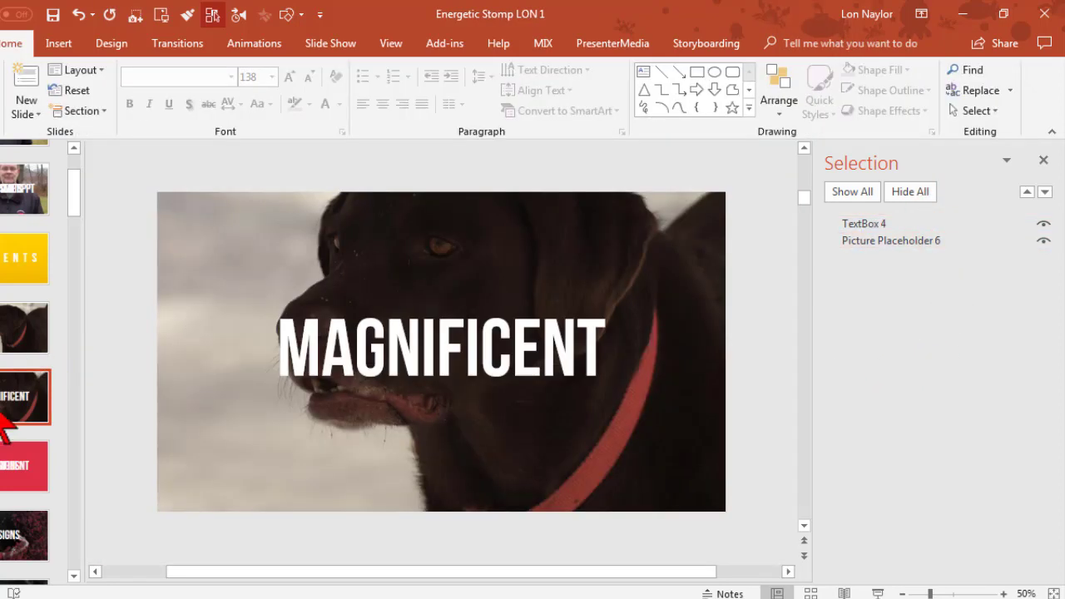
- Examine how the titles and pictures continue across slides 7 to 10, and return to the start of the slide list
click(33, 466)
scroll(21, 470, down, 1)
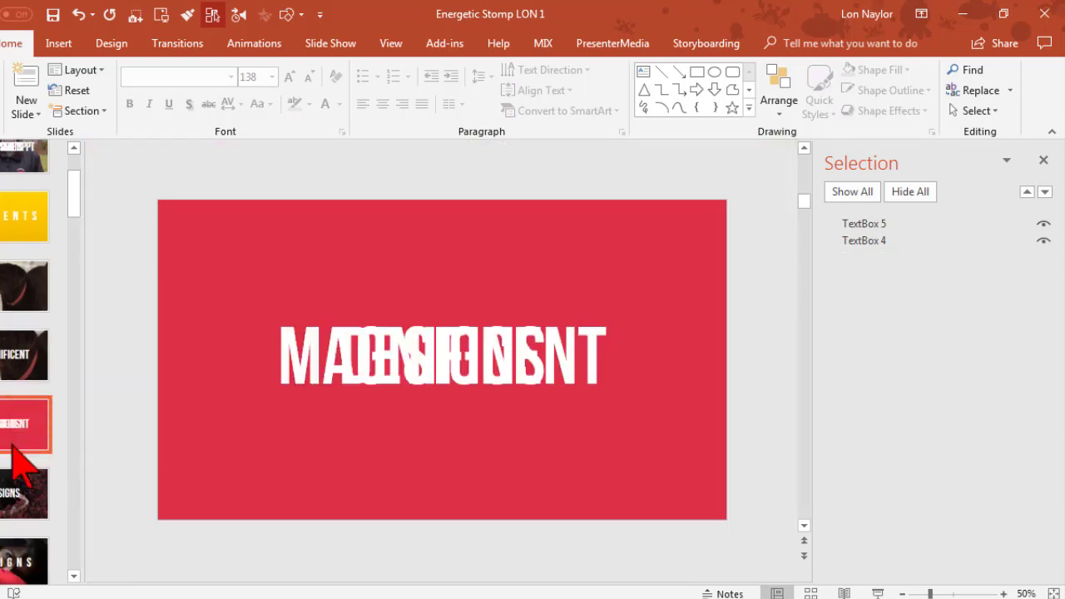
scroll(12, 453, down, 1)
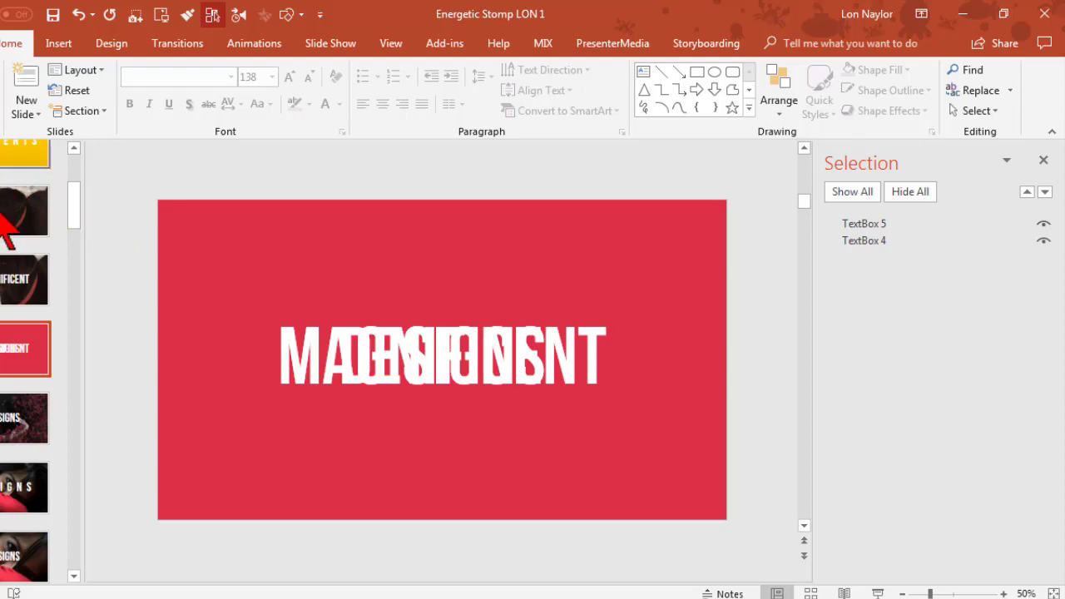
click(18, 420)
drag(14, 475, 12, 424)
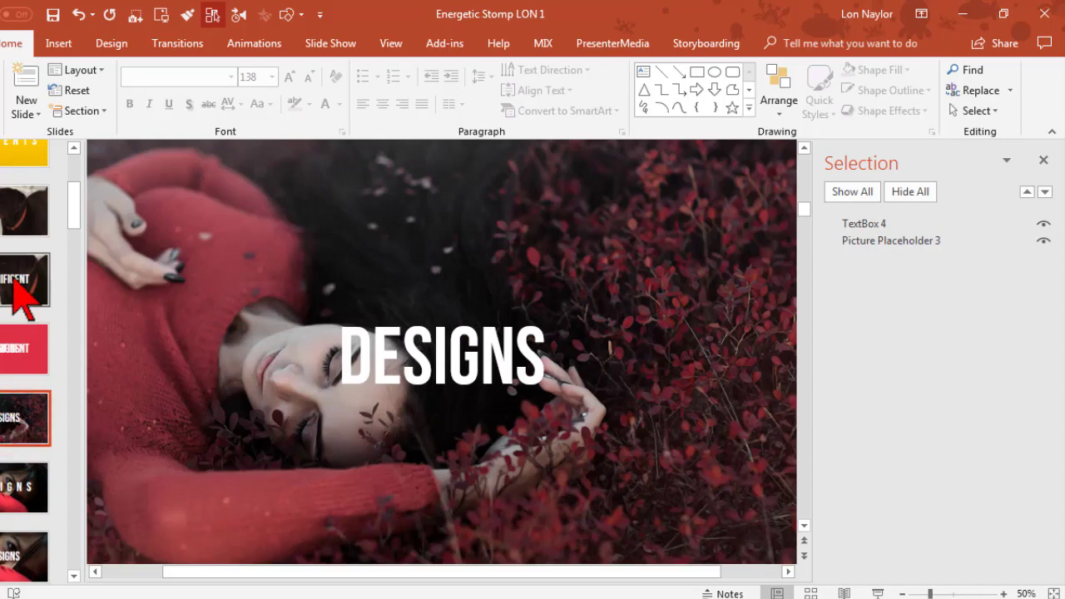
click(17, 476)
key(Down)
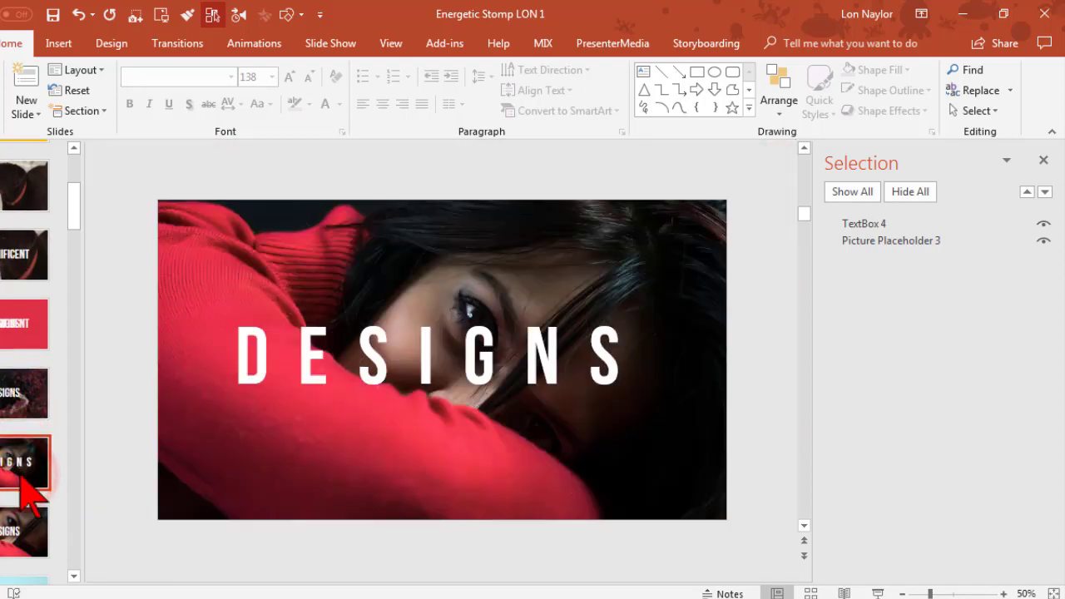
click(22, 440)
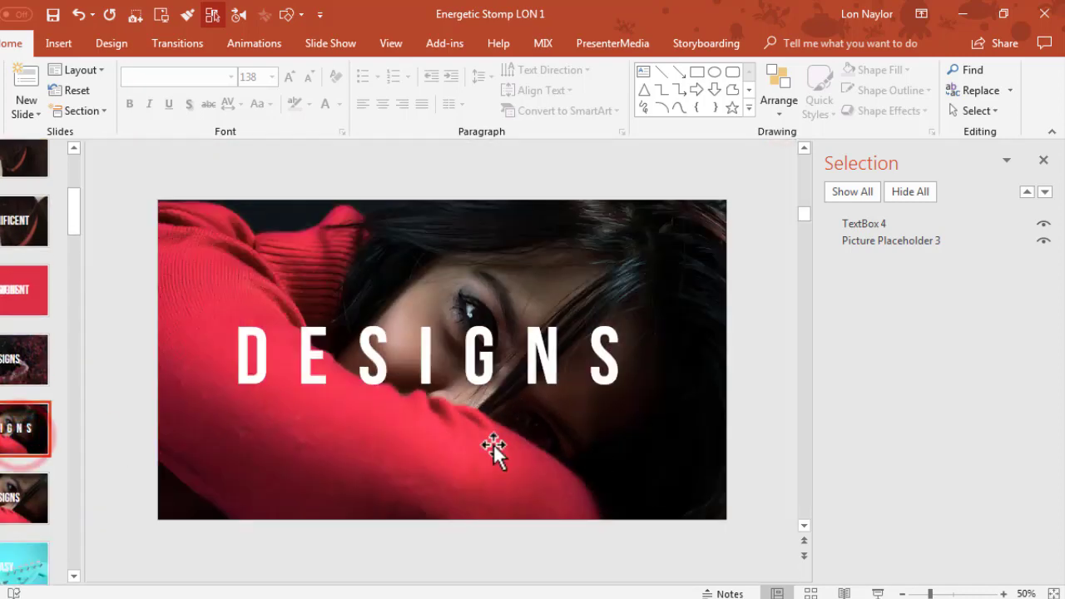
click(27, 507)
scroll(25, 504, down, 2)
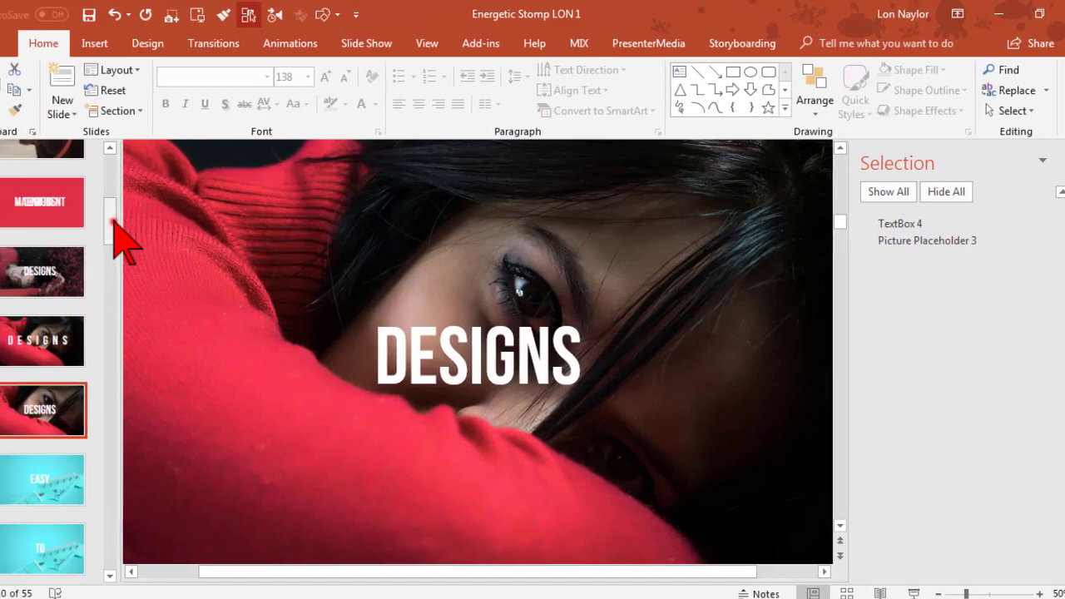
drag(109, 218, 109, 167)
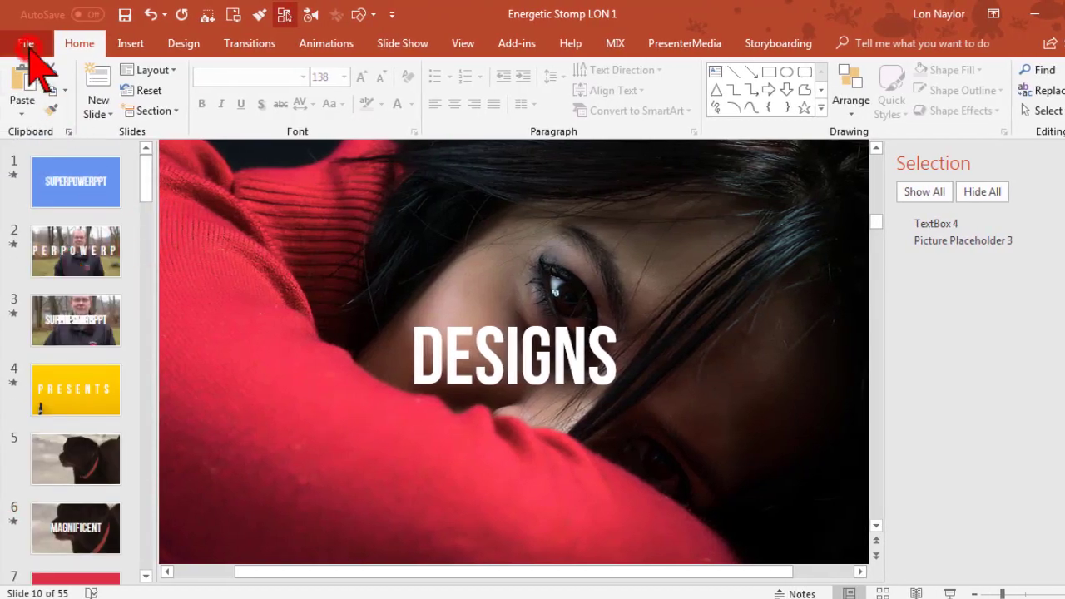
- Set up a Full HD video export with 0 seconds per slide and the Windows Media Video file type, then cancel saving
click(27, 48)
click(37, 324)
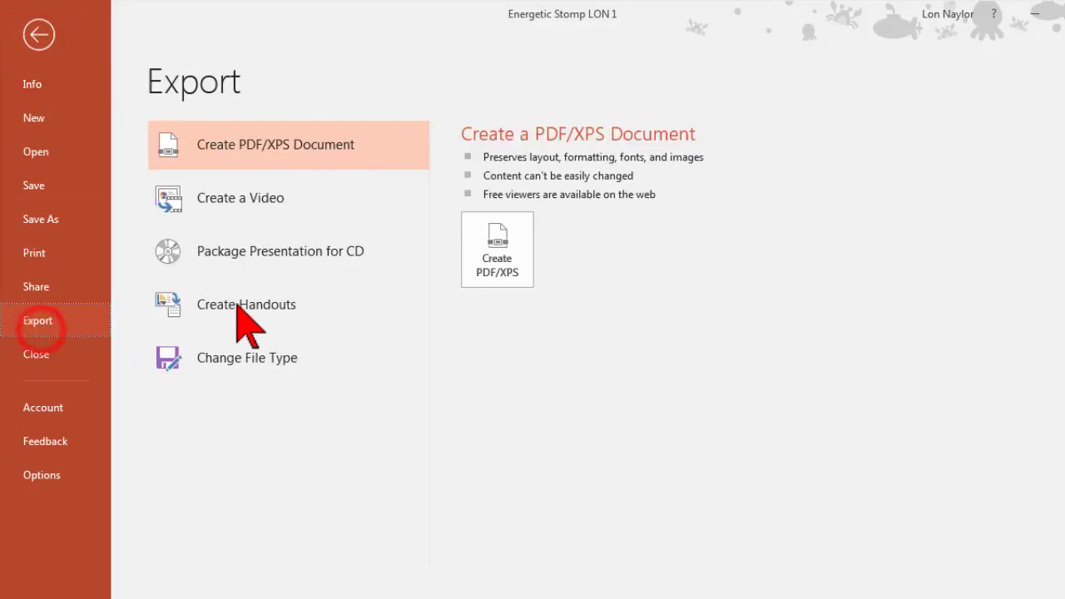
click(253, 197)
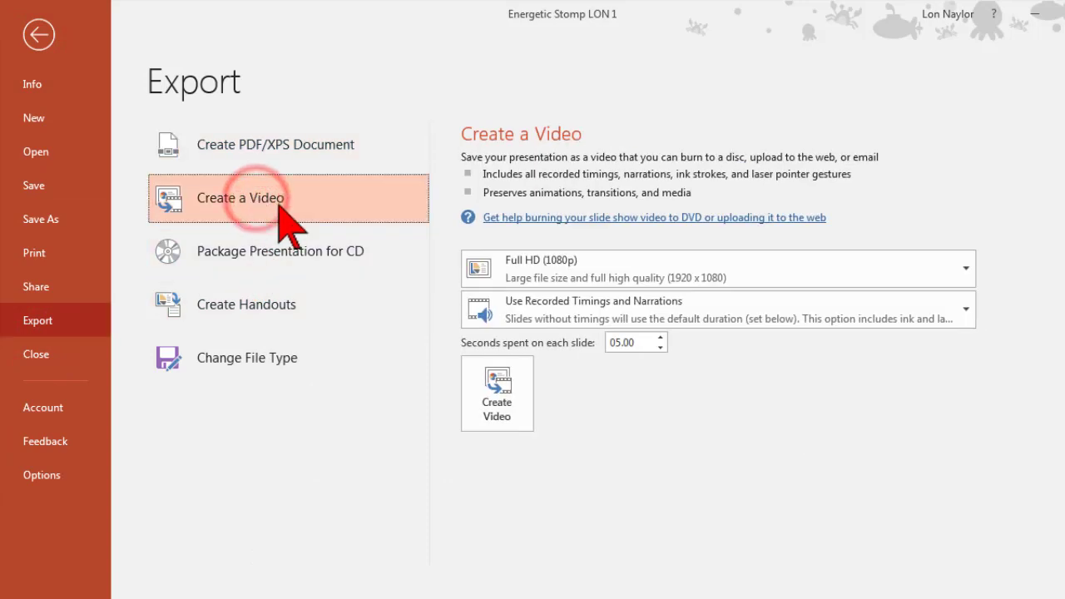
double_click(642, 343)
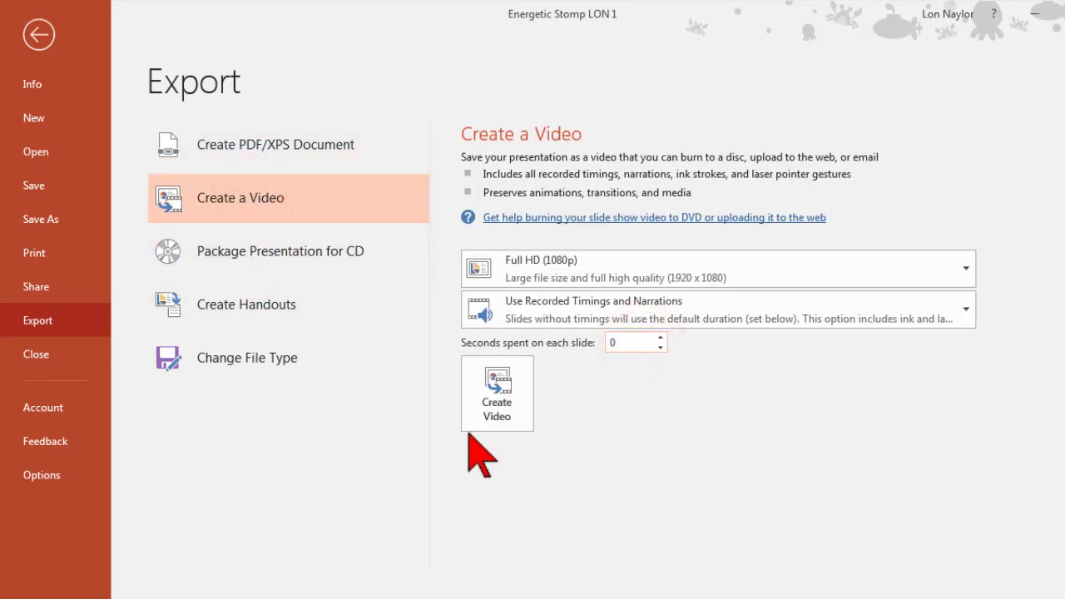
click(496, 402)
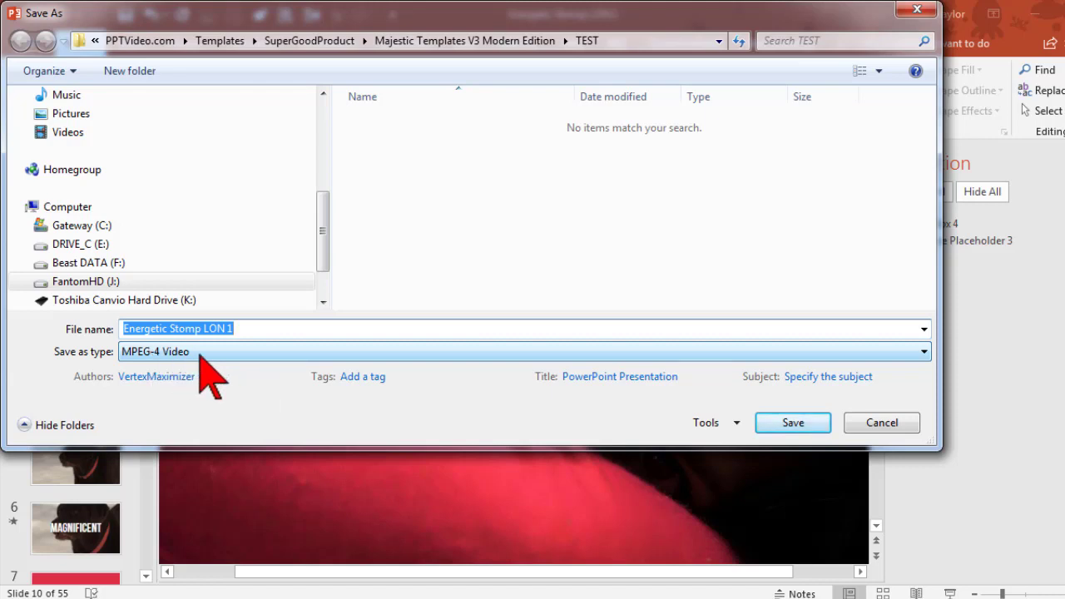
click(199, 352)
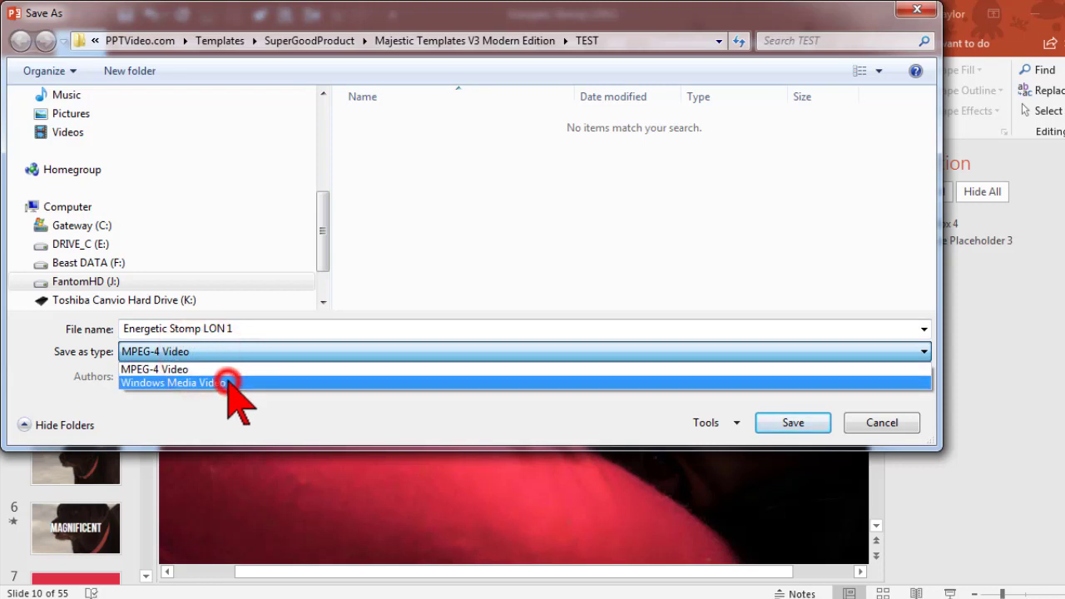
click(229, 383)
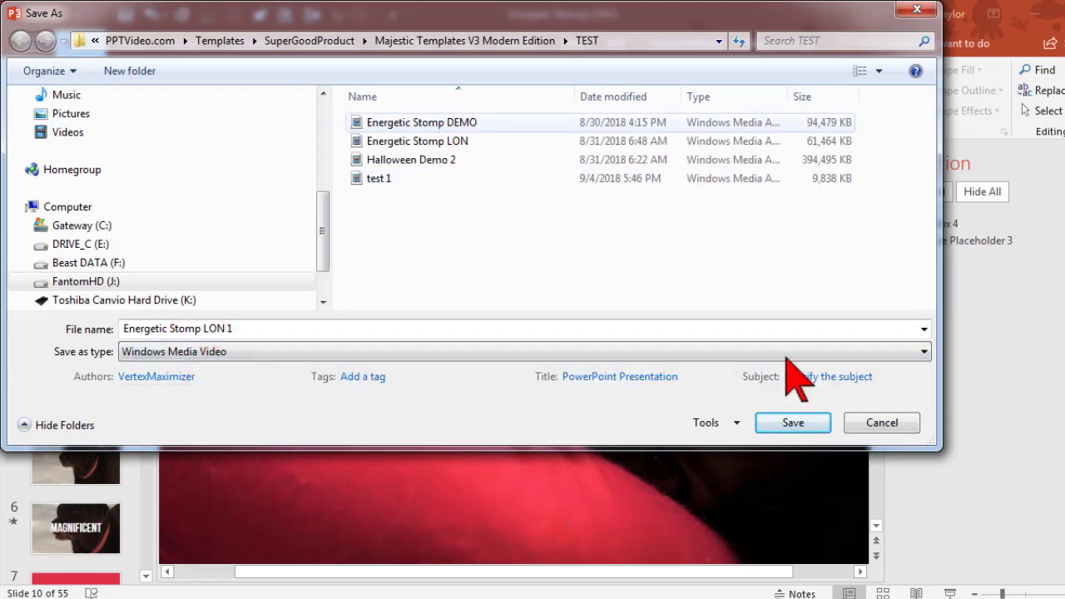
click(881, 424)
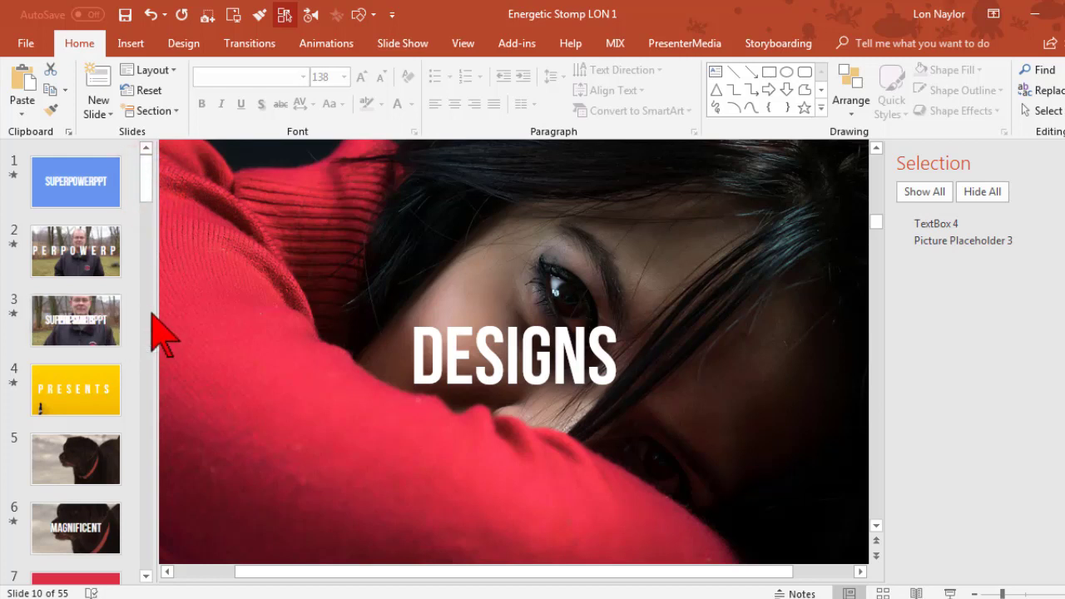
- Enlarge the slide thumbnails and display slide 18, THAT IMPRESS THE MOST DEMANDING
drag(155, 319, 188, 317)
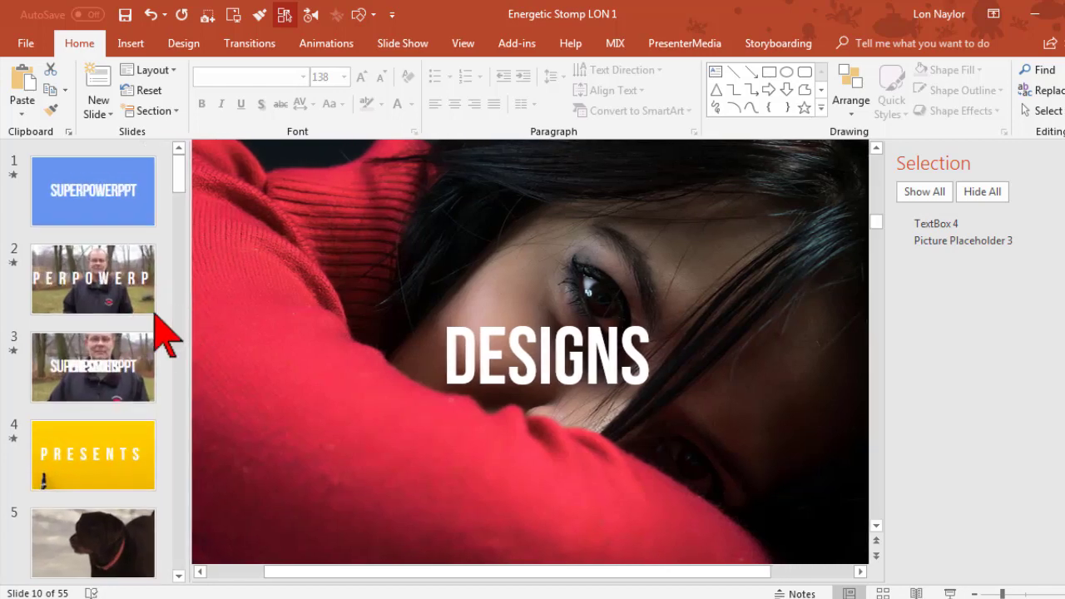
click(120, 353)
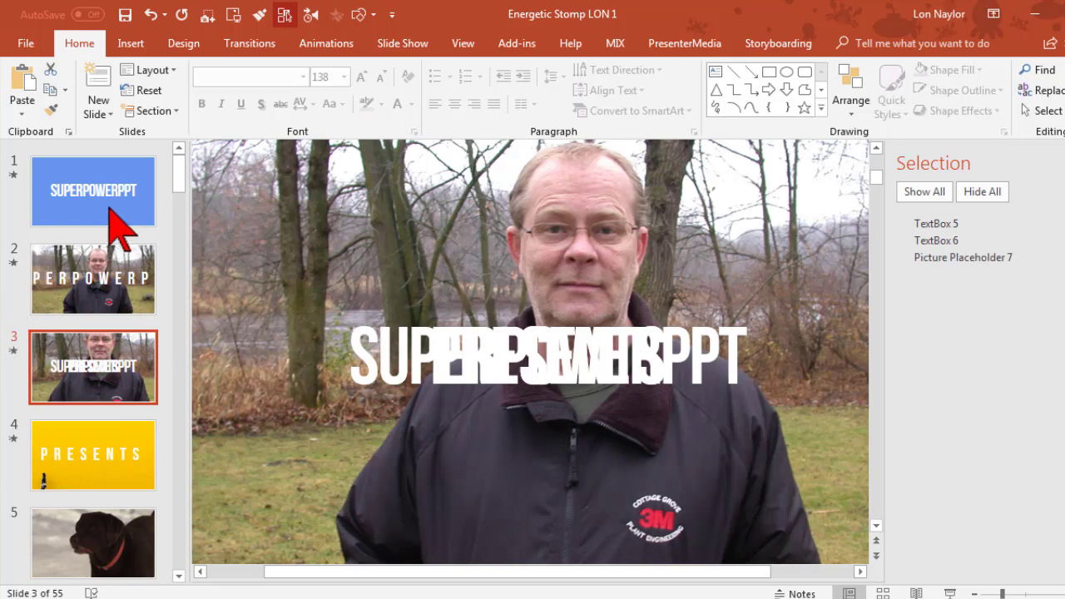
drag(180, 188, 174, 299)
click(96, 354)
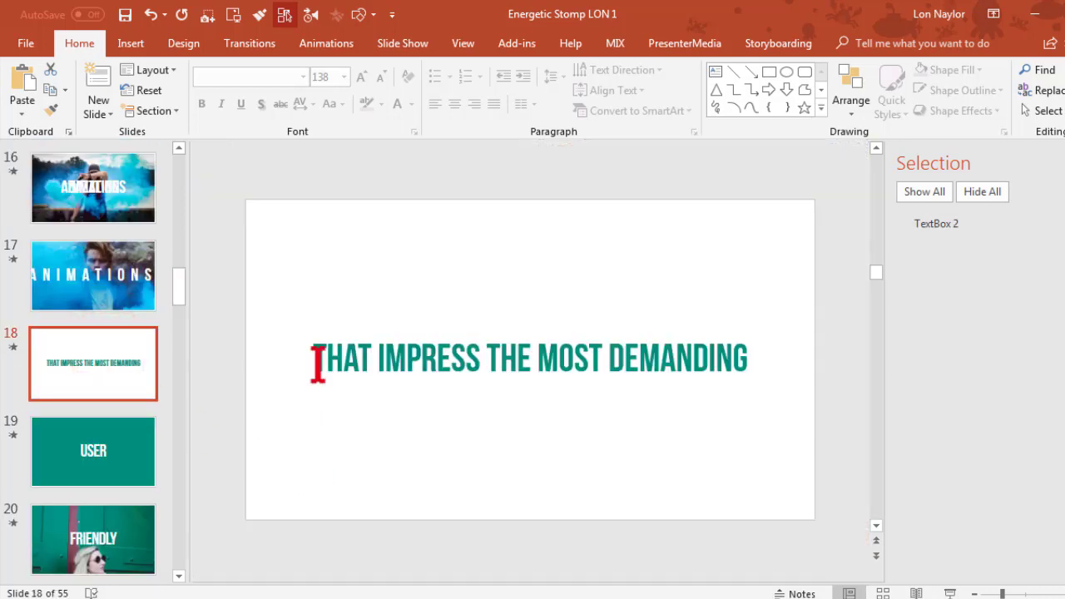
drag(316, 357, 748, 360)
click(976, 409)
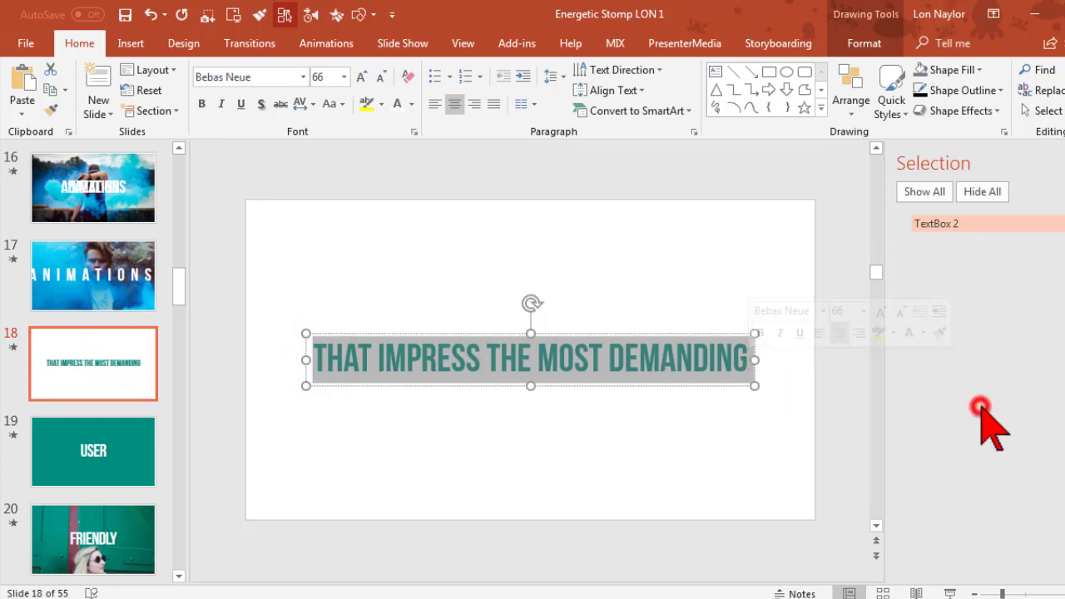
click(849, 495)
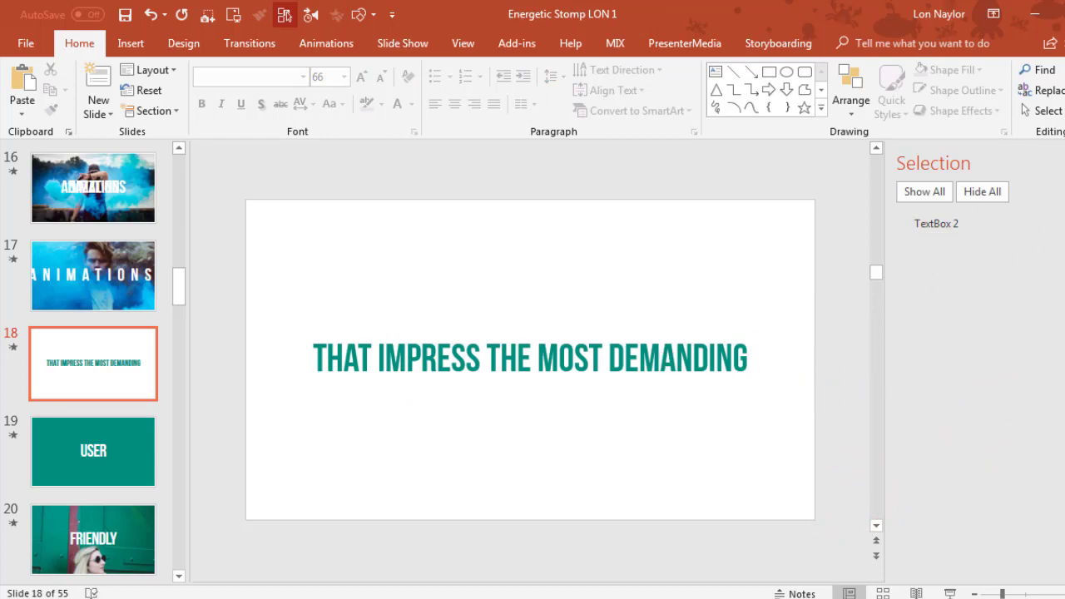
click(504, 355)
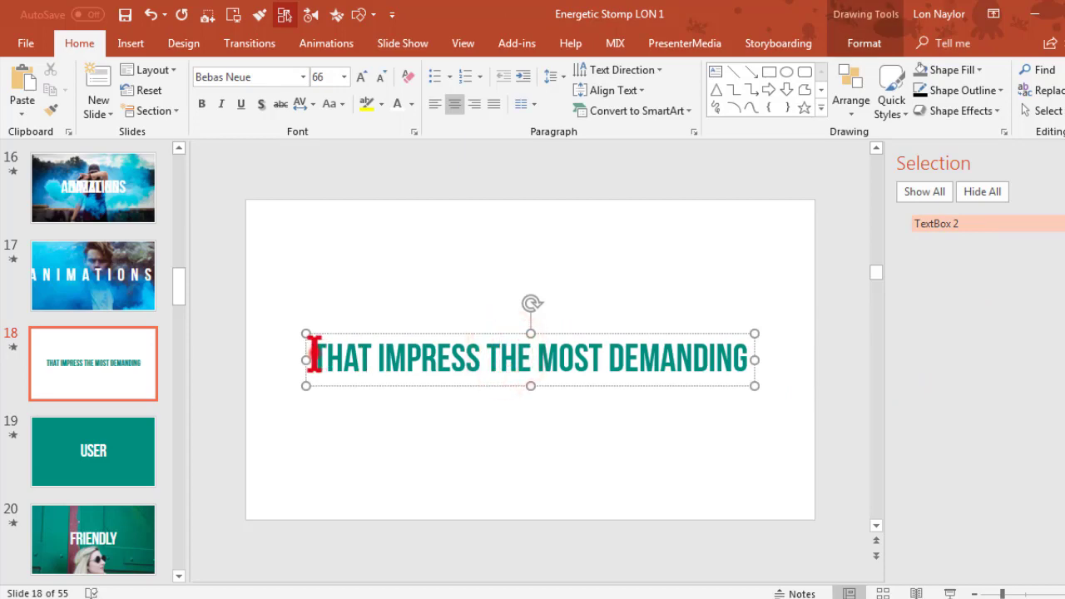
drag(314, 354, 708, 350)
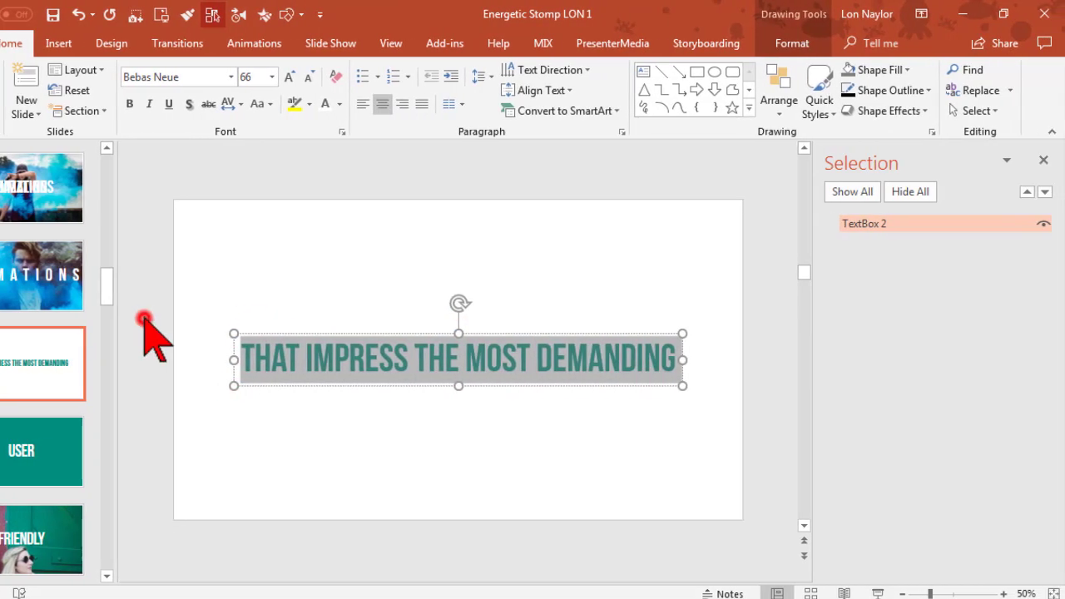
click(144, 320)
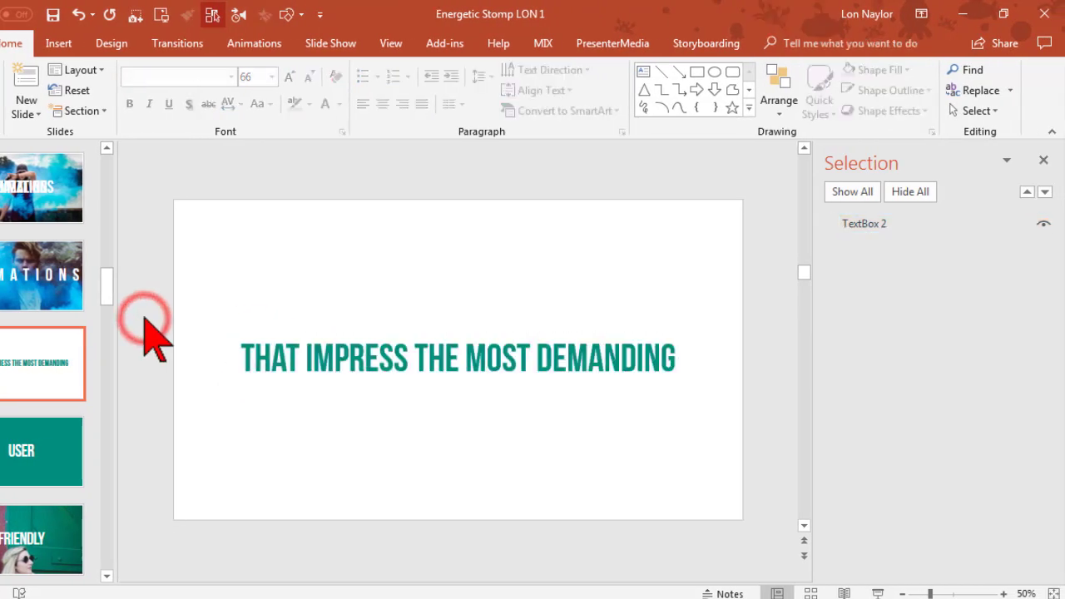
- Show the Animation Pane for slide 18 and close the Selection pane
click(238, 45)
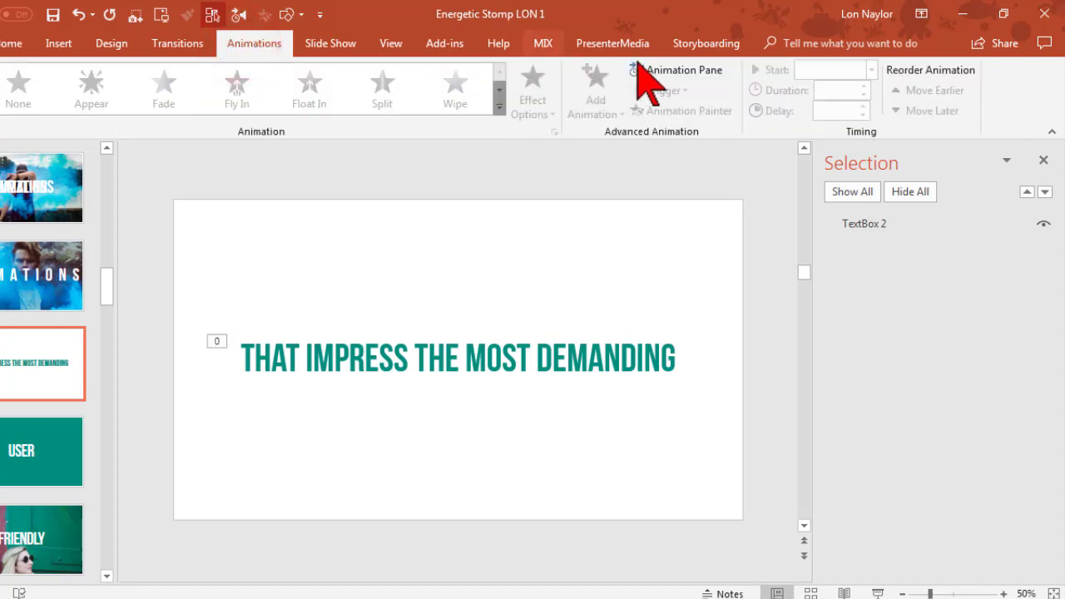
click(674, 75)
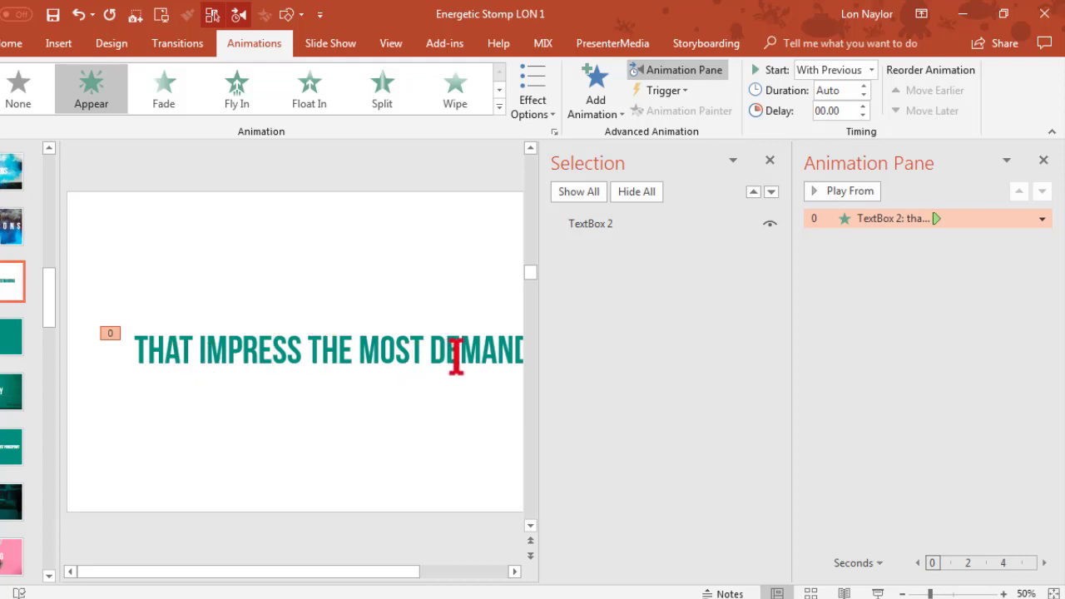
click(770, 161)
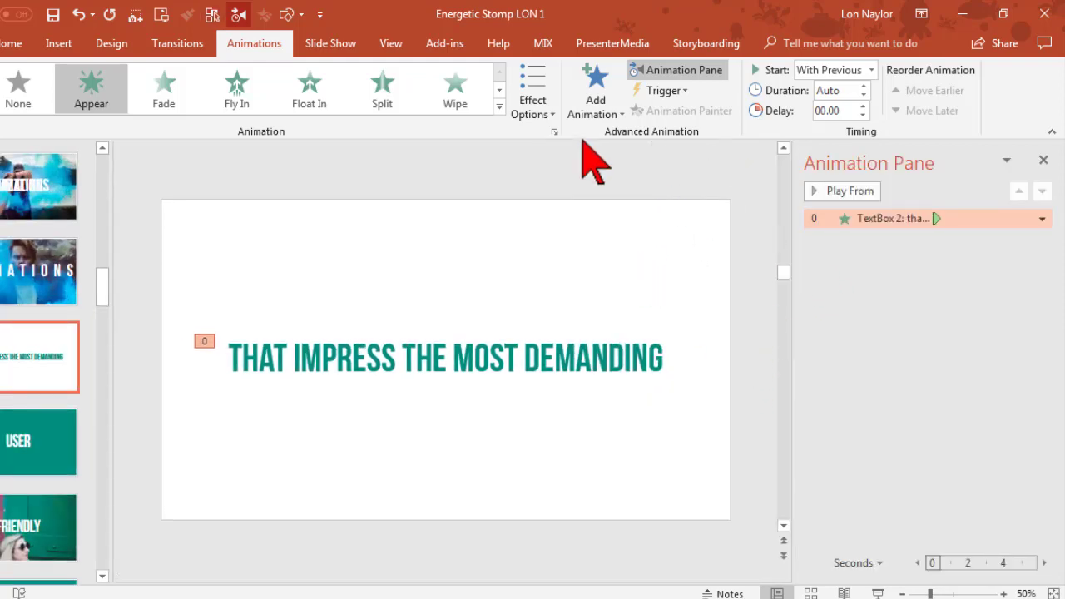
- Set slide 18 to advance automatically after 2 seconds
click(172, 43)
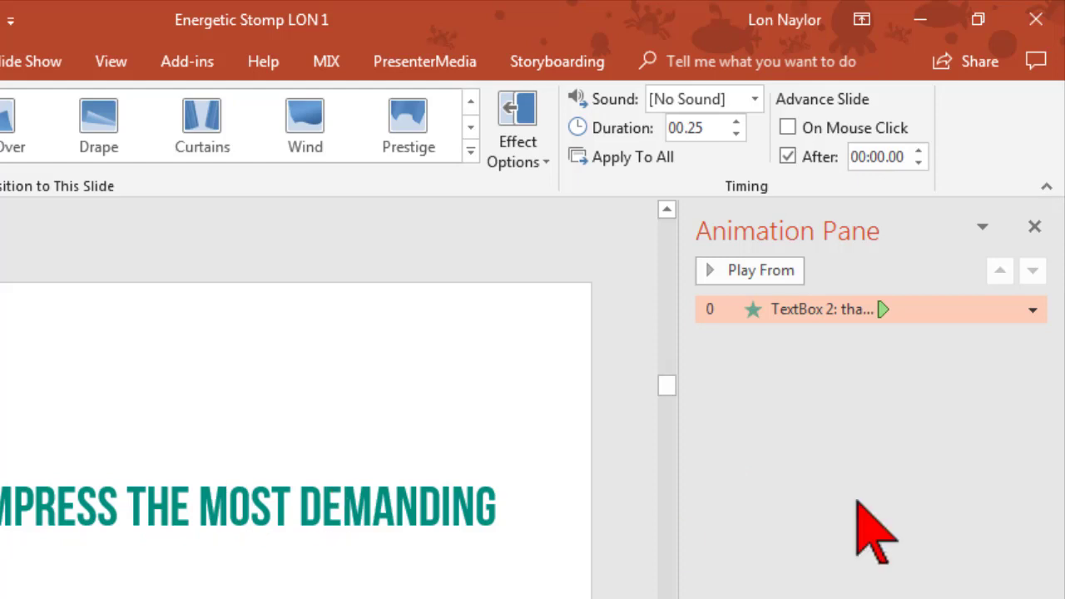
click(876, 156)
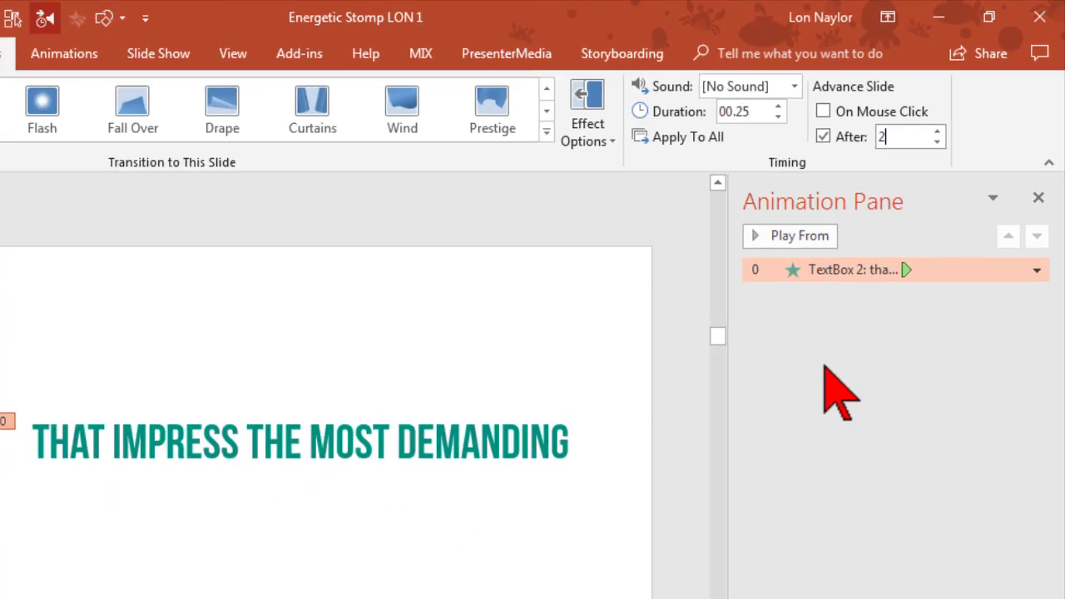
key(Return)
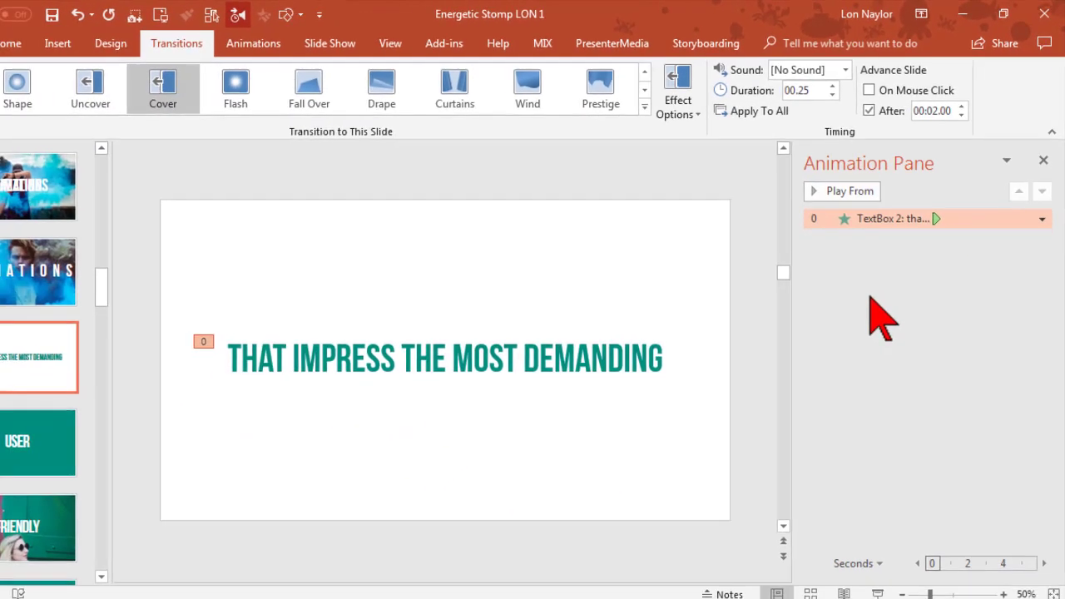
click(880, 220)
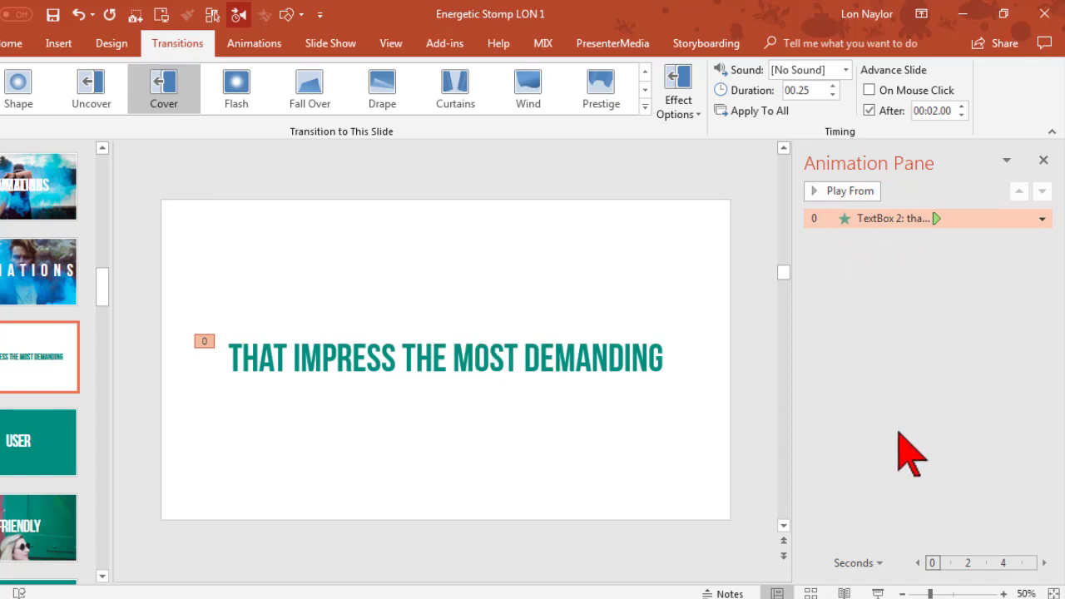
- Examine the advance timing and animations of the USER, FRIENDLY and CUSTOMIZE EVERYTHING WITH JUST POWERPOINT slides
click(57, 435)
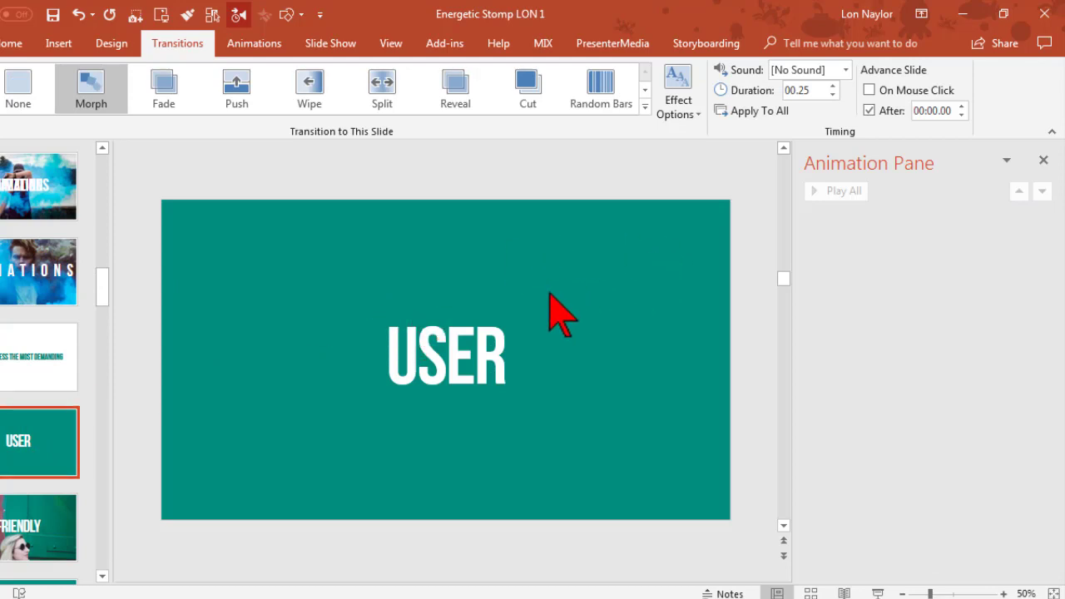
double_click(929, 112)
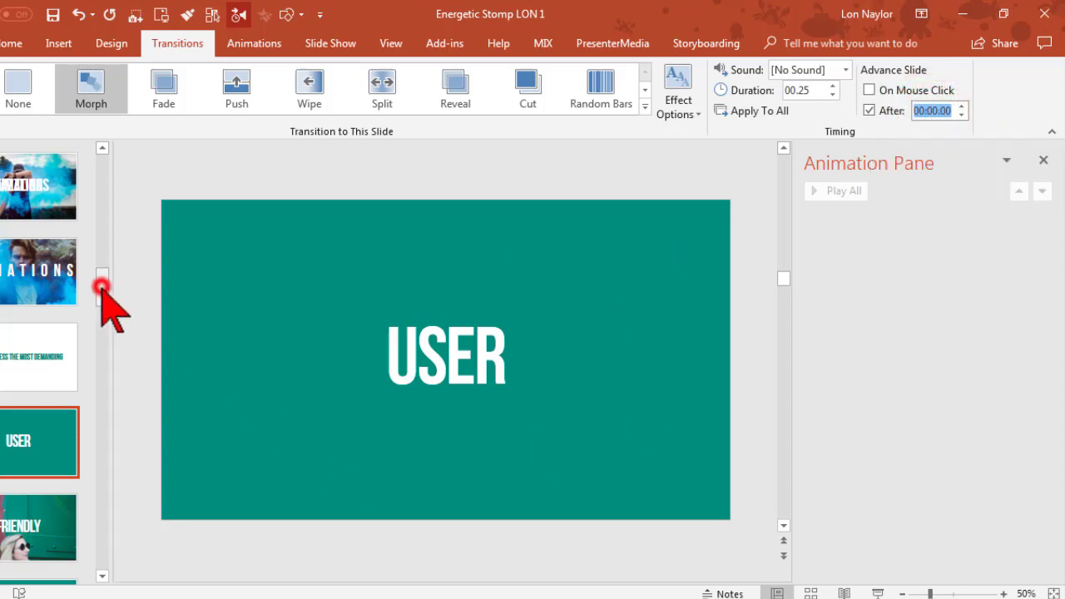
drag(101, 287, 104, 325)
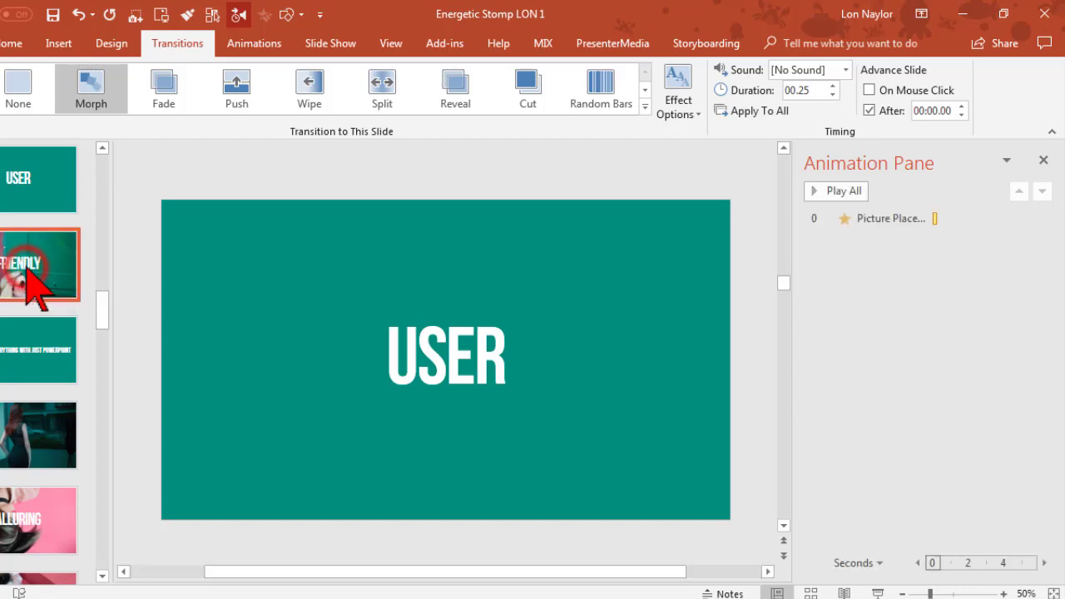
click(31, 281)
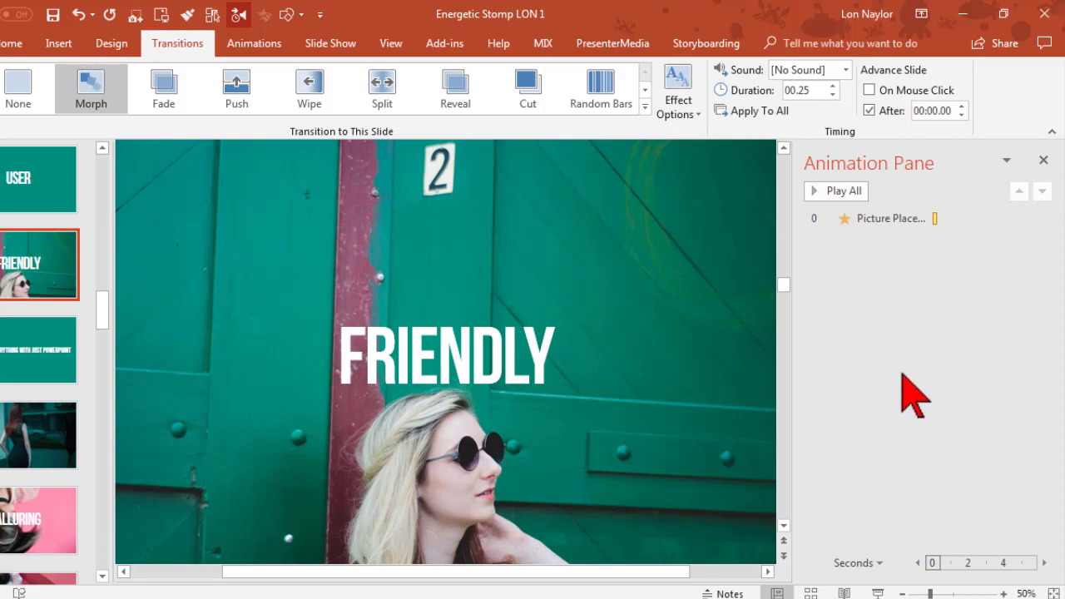
click(17, 375)
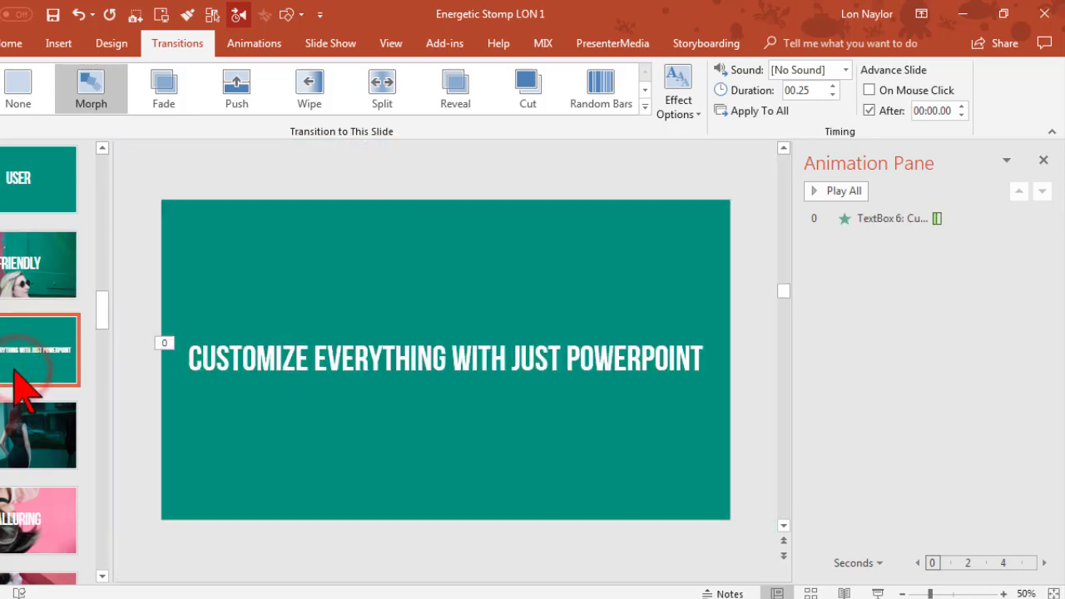
- Compare the animation list of the CAPTIVATING TRANSITIONS slide with that of the preceding slide with overlapping titles
scroll(24, 387, down, 10)
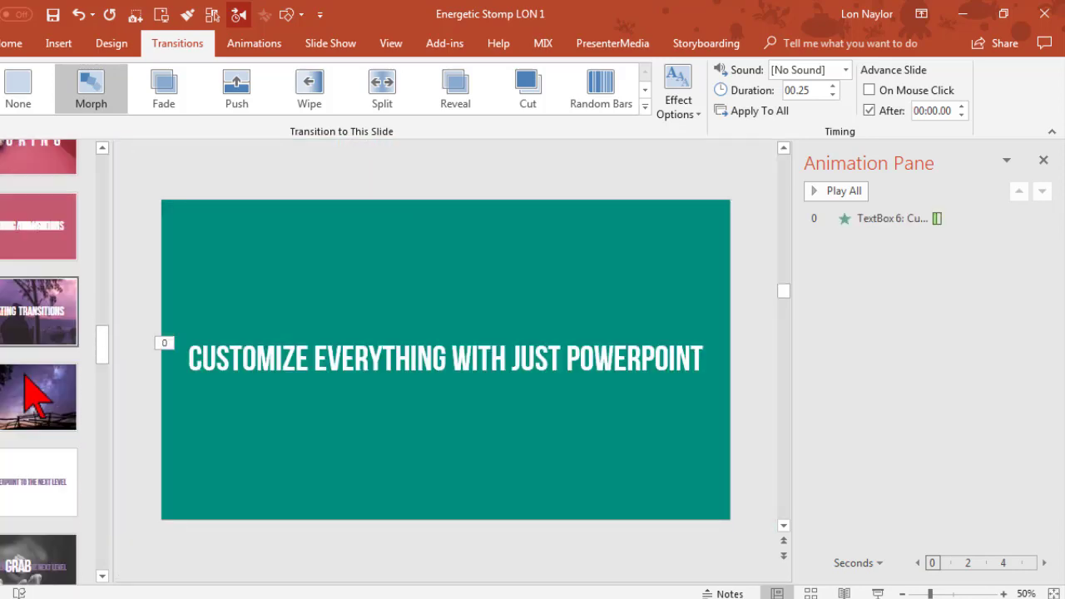
scroll(33, 395, down, 1)
click(52, 297)
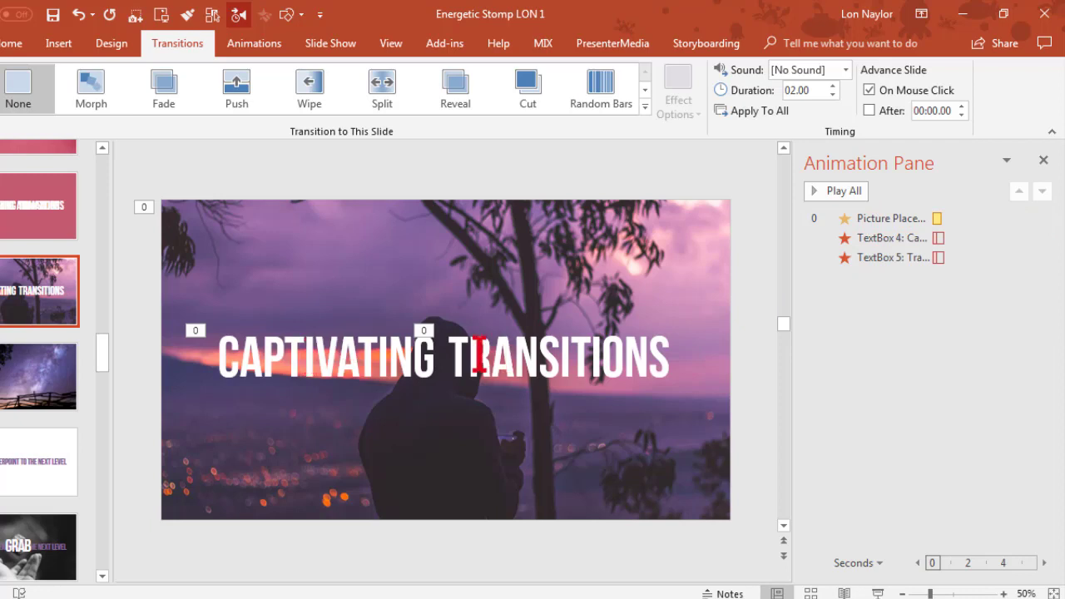
click(49, 223)
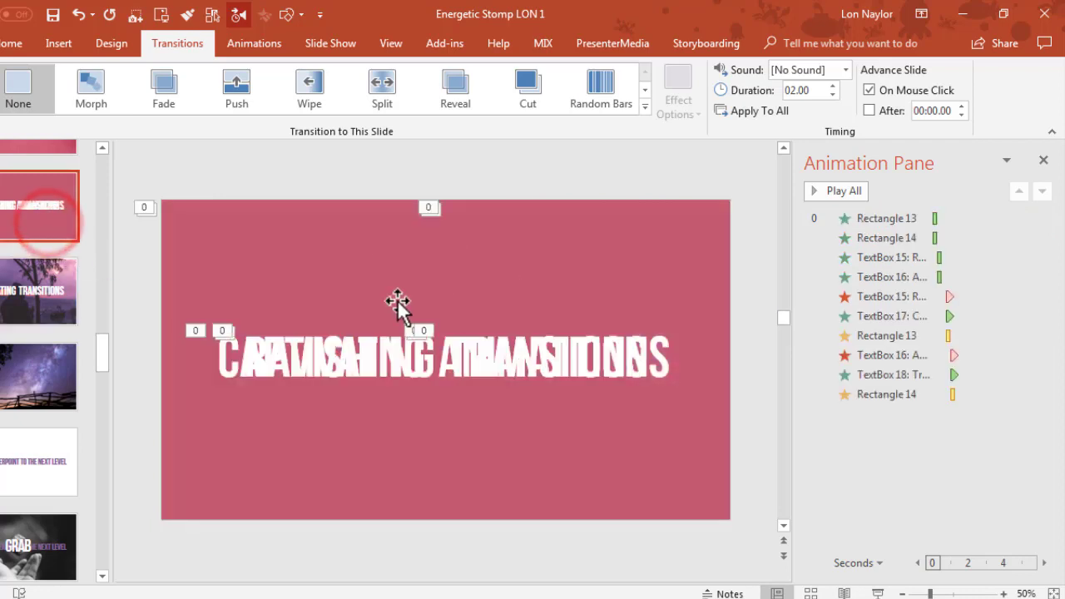
- Turn on automatic advance after 00:00.00 for the CAPTIVATING TRANSITIONS slide
click(71, 301)
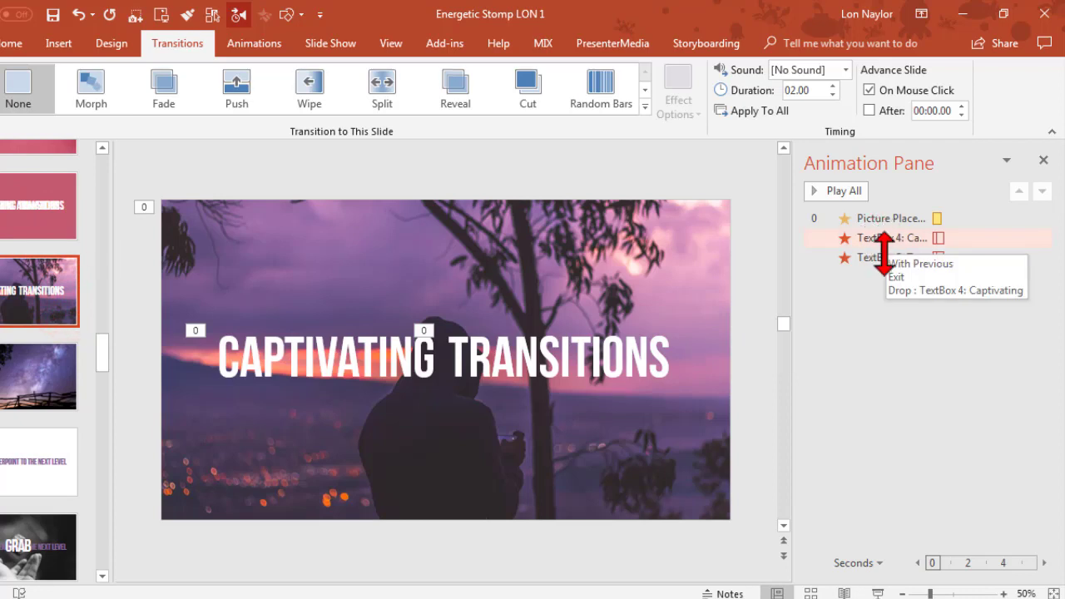
click(889, 114)
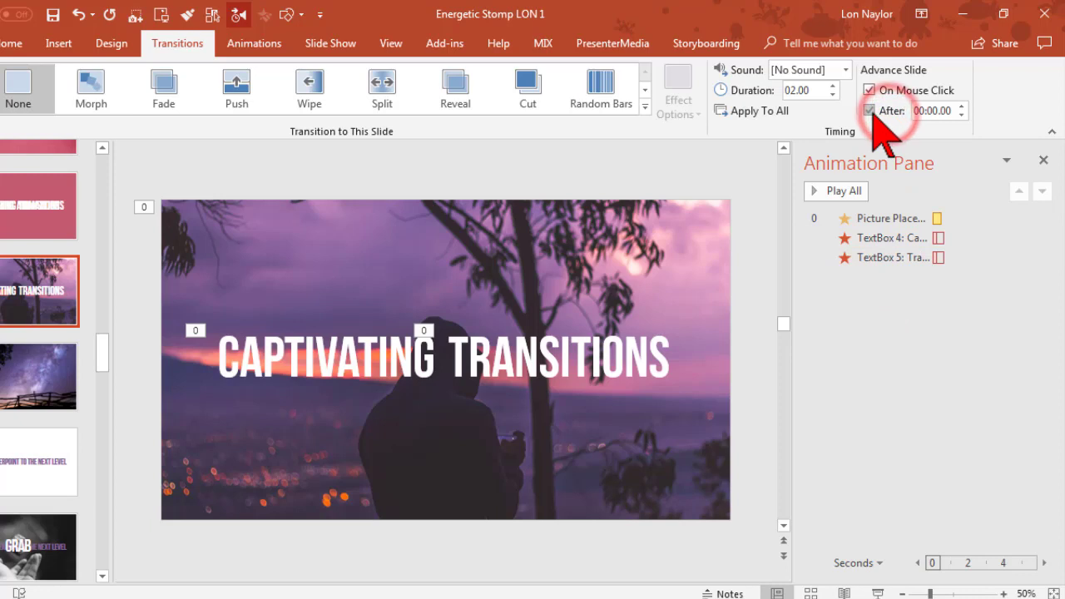
double_click(924, 111)
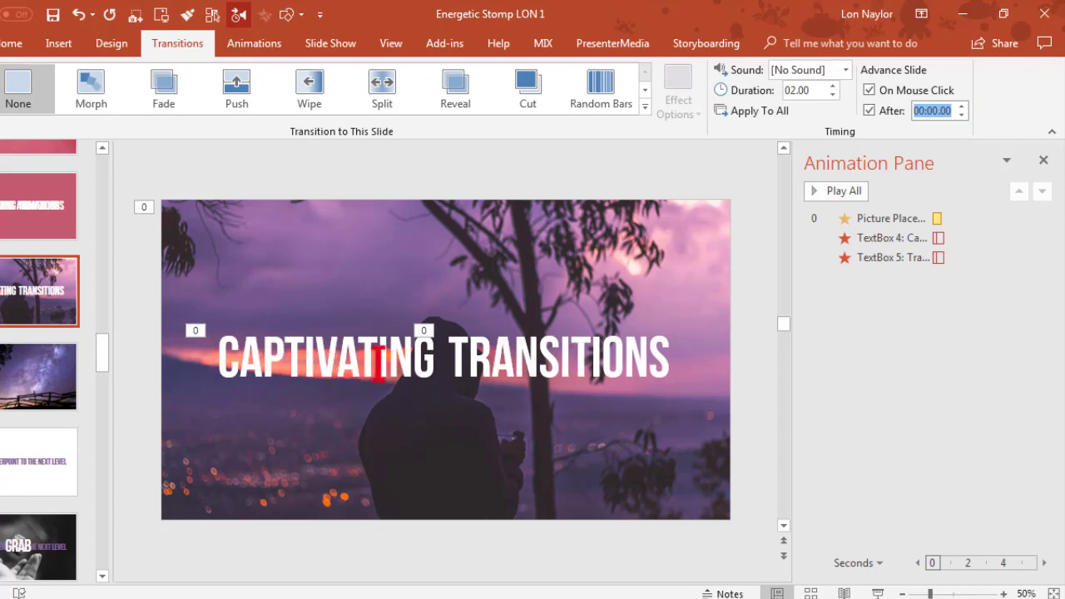
click(895, 359)
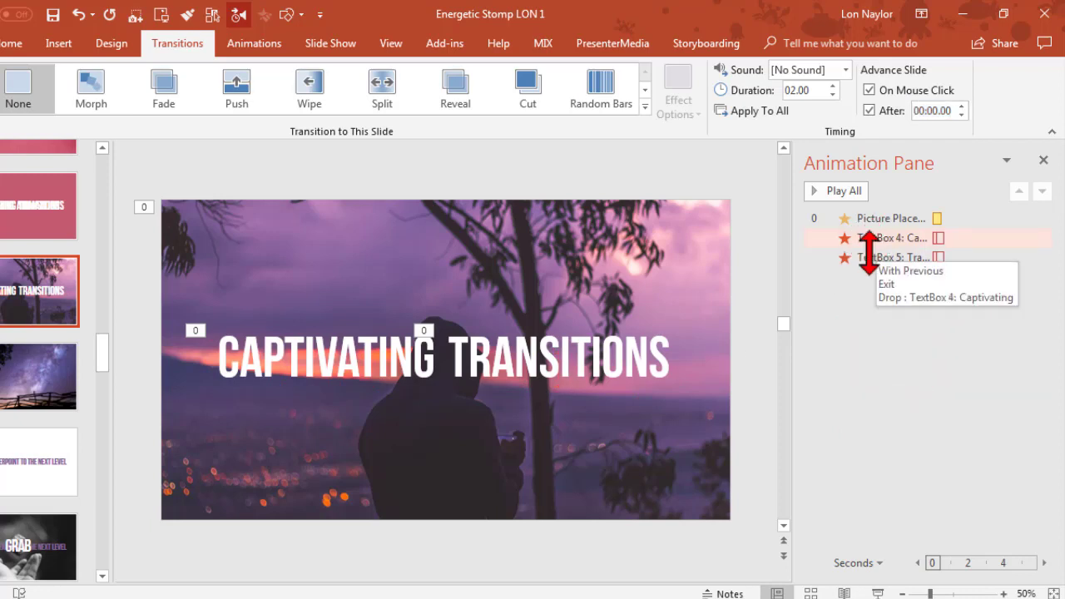
click(871, 324)
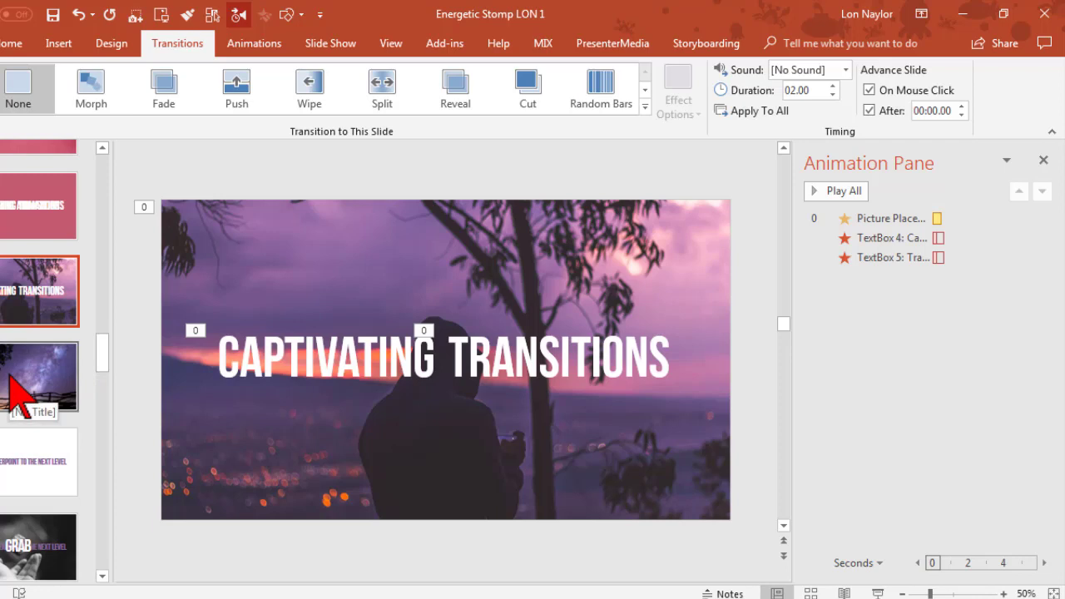
- Compare the advance timing and animations of the TAKING POWERPOINT TO THE NEXT LEVEL slide with those of the CAPTIVATING TRANSITIONS and GRAB slides
click(38, 449)
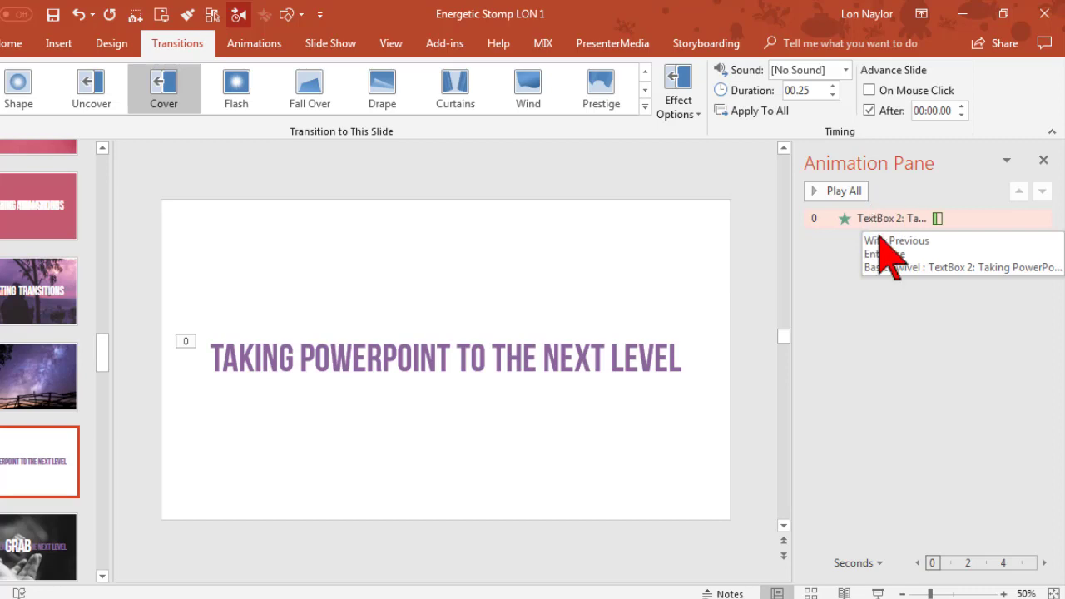
click(46, 287)
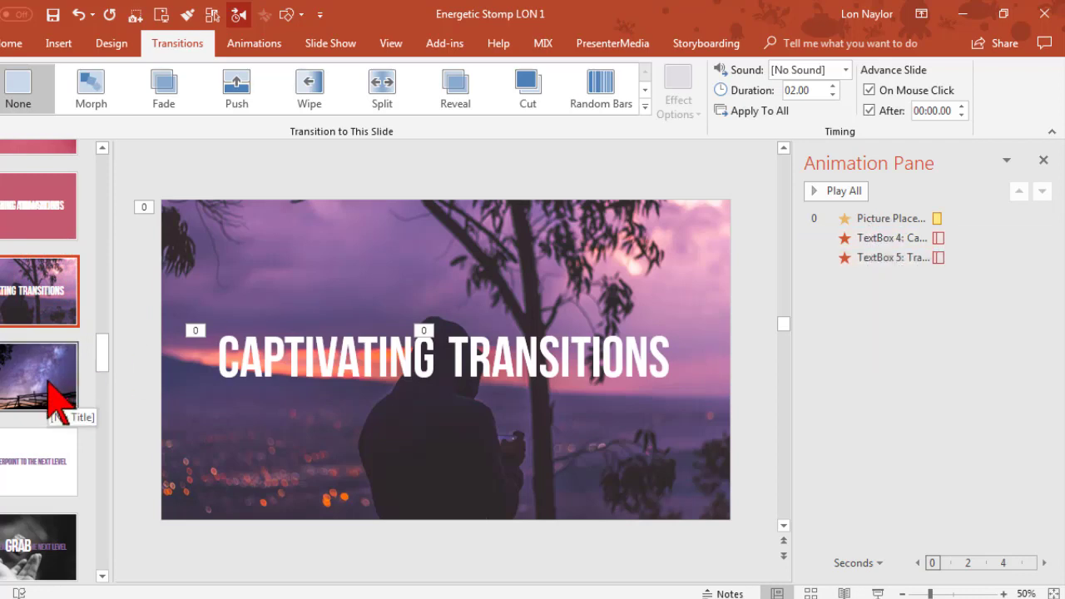
click(38, 461)
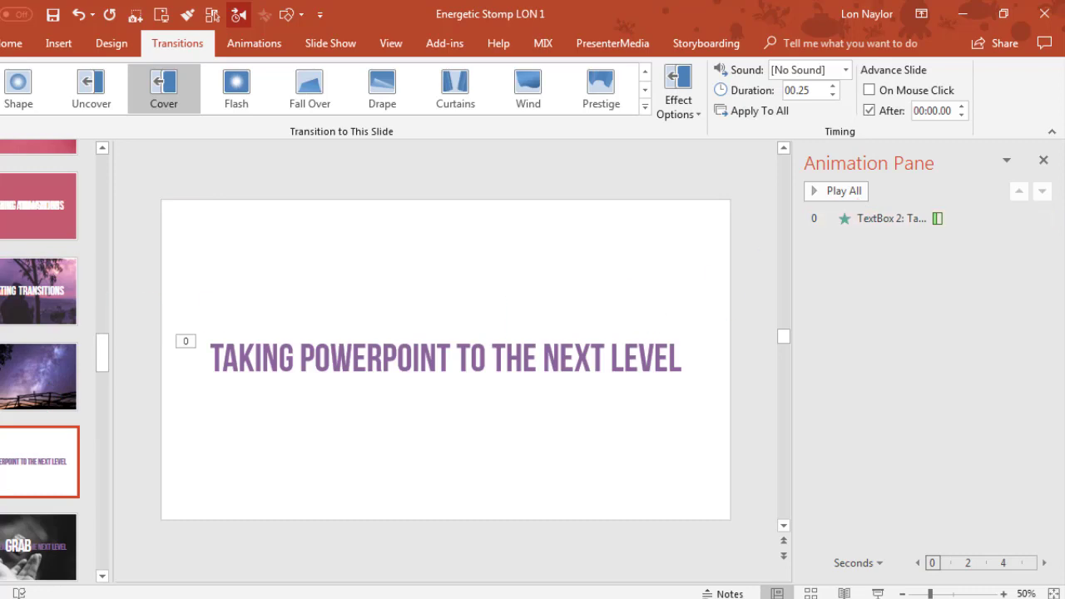
click(2, 473)
click(574, 354)
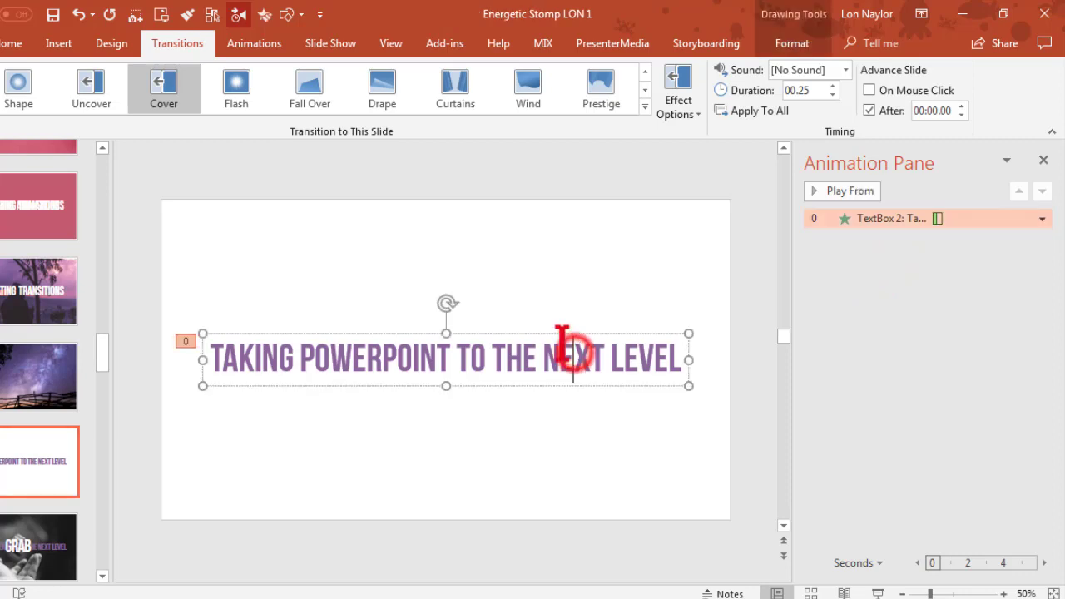
click(897, 311)
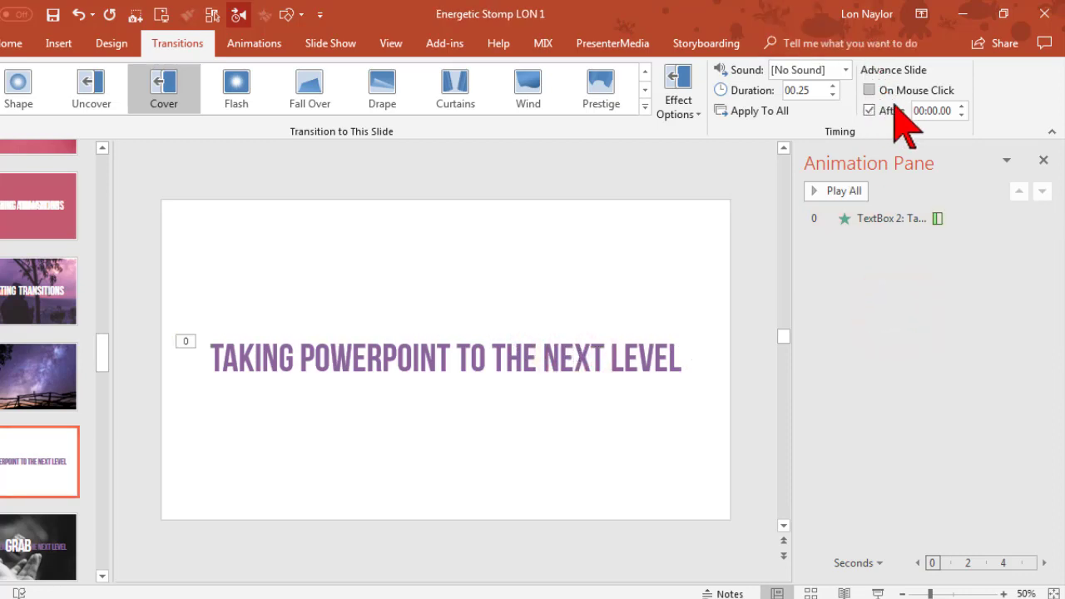
double_click(932, 110)
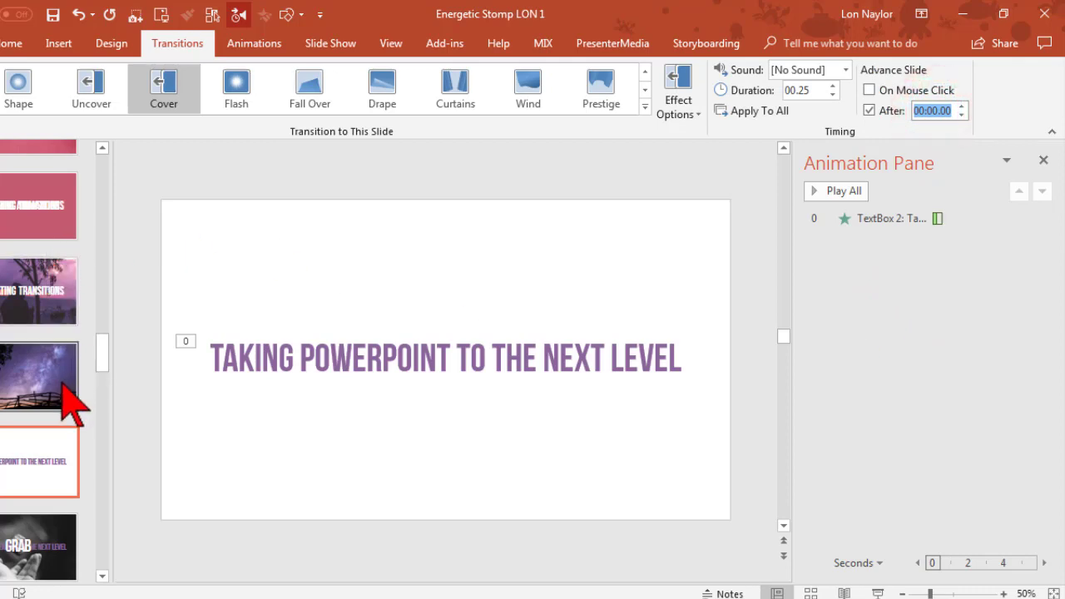
click(44, 551)
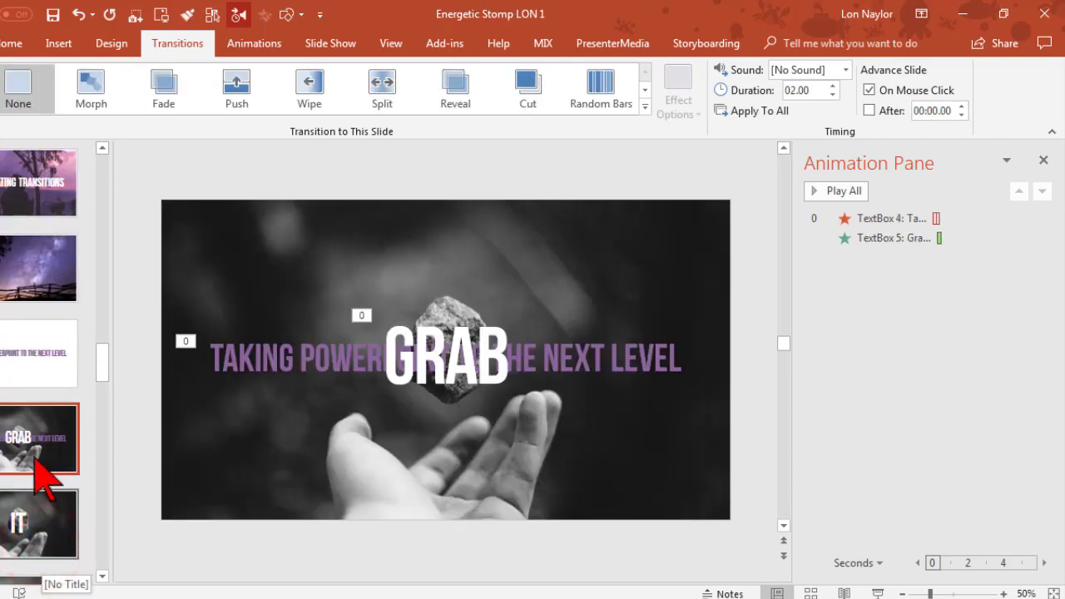
click(912, 361)
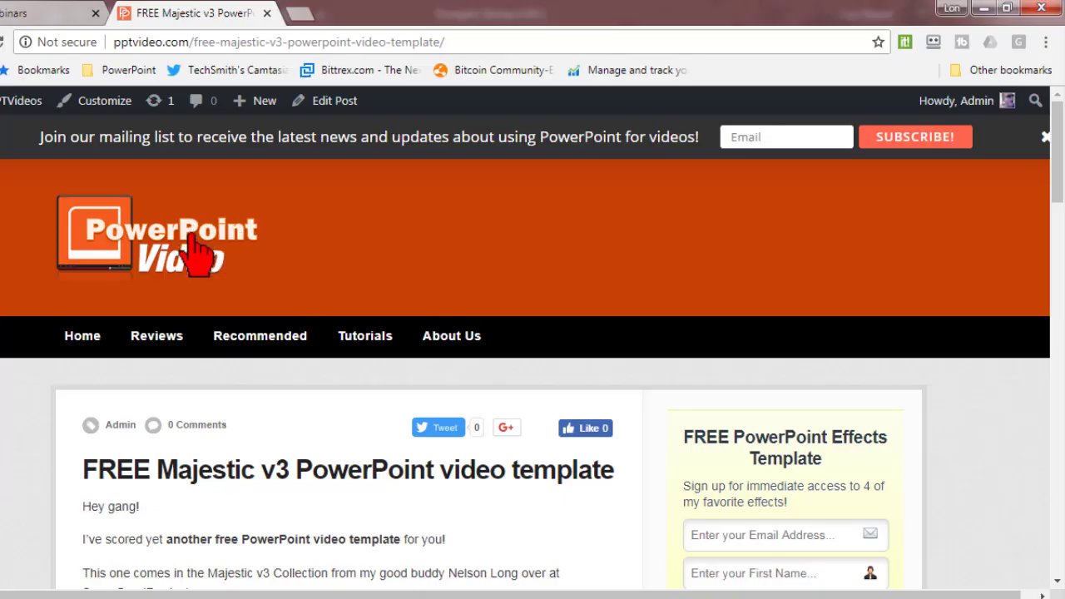
- In the browser, look through the FREE Majestic v3 PowerPoint video template post, its sample video and the free effects template sign-up form
scroll(52, 421, down, 3)
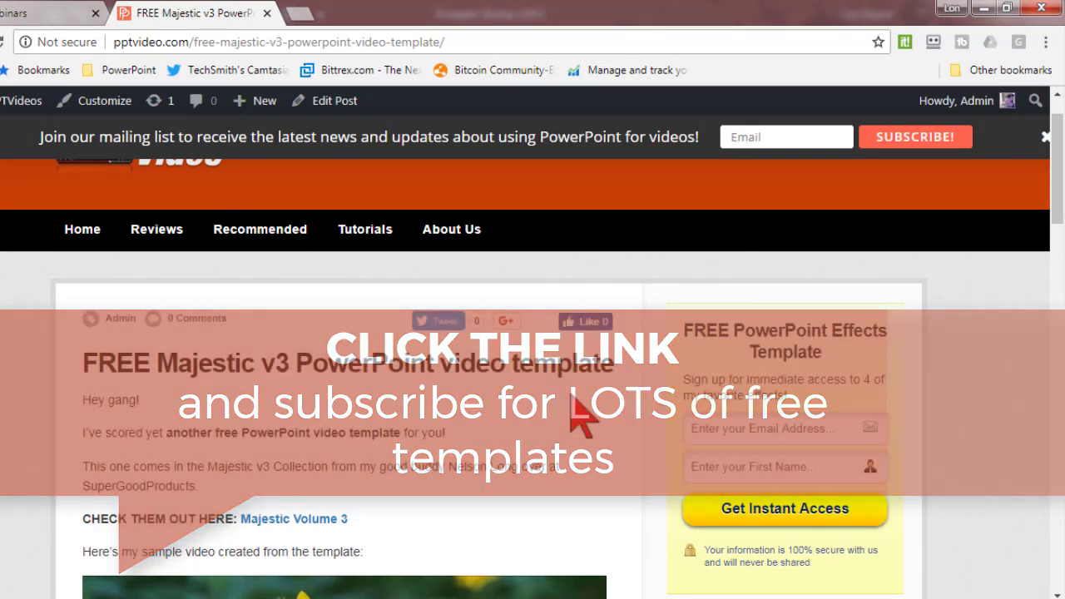
scroll(438, 435, down, 3)
scroll(438, 454, down, 4)
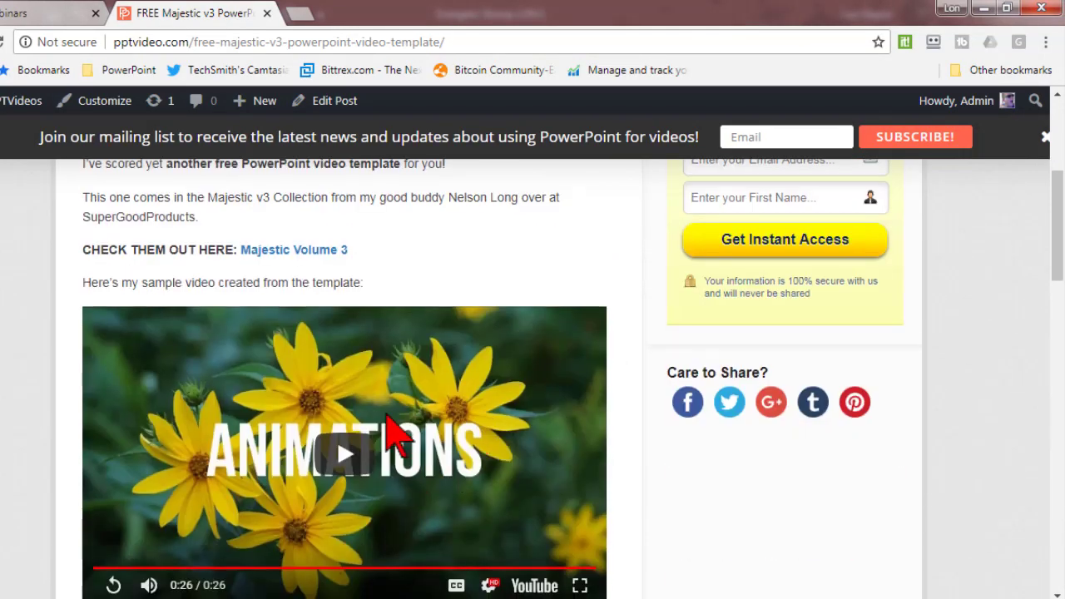
scroll(12, 440, up, 10)
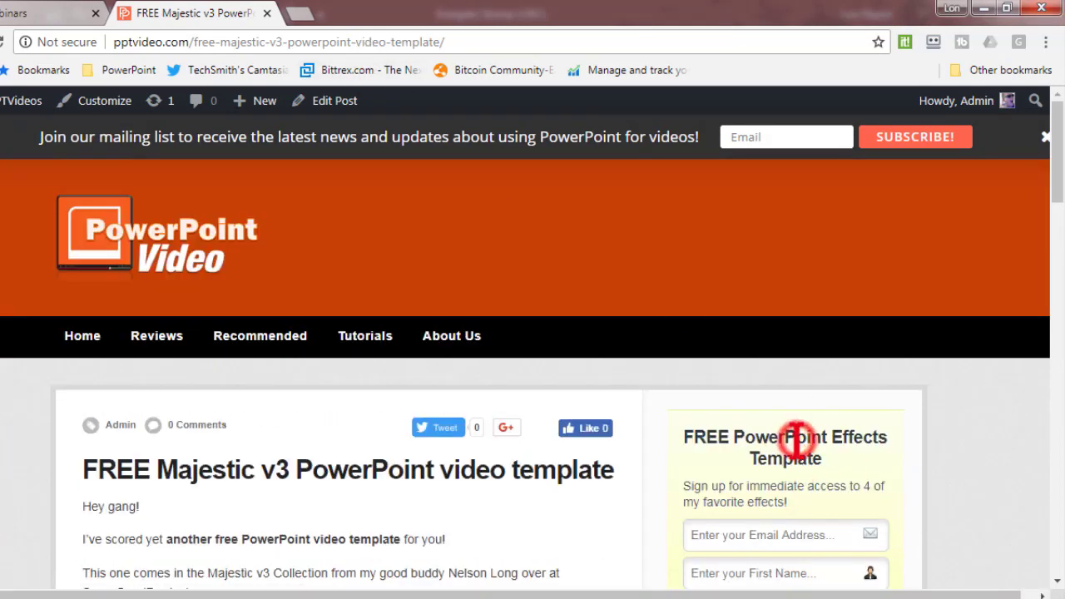
scroll(797, 441, down, 2)
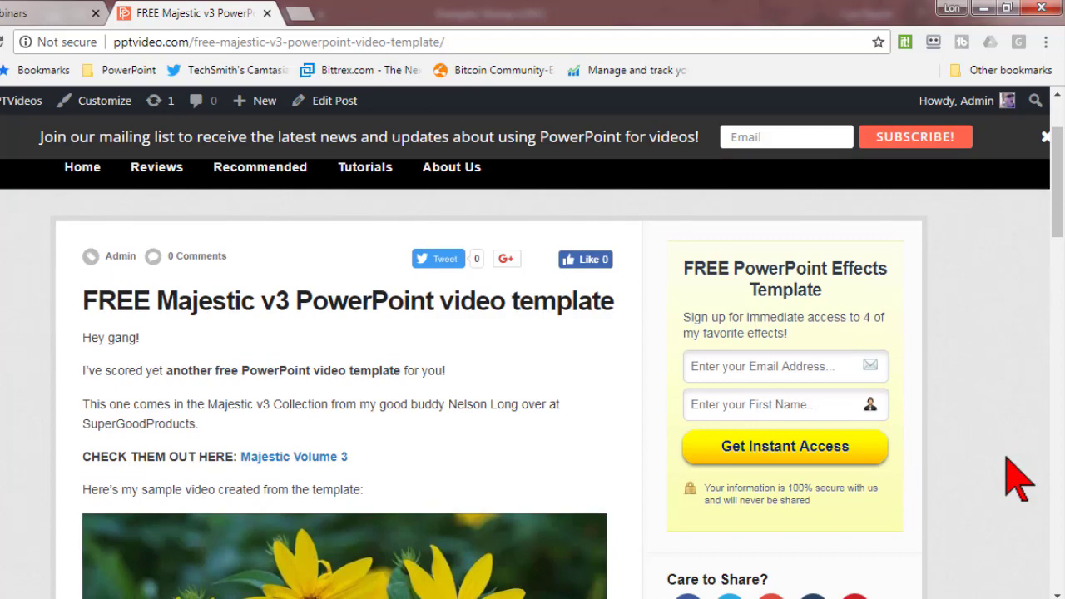